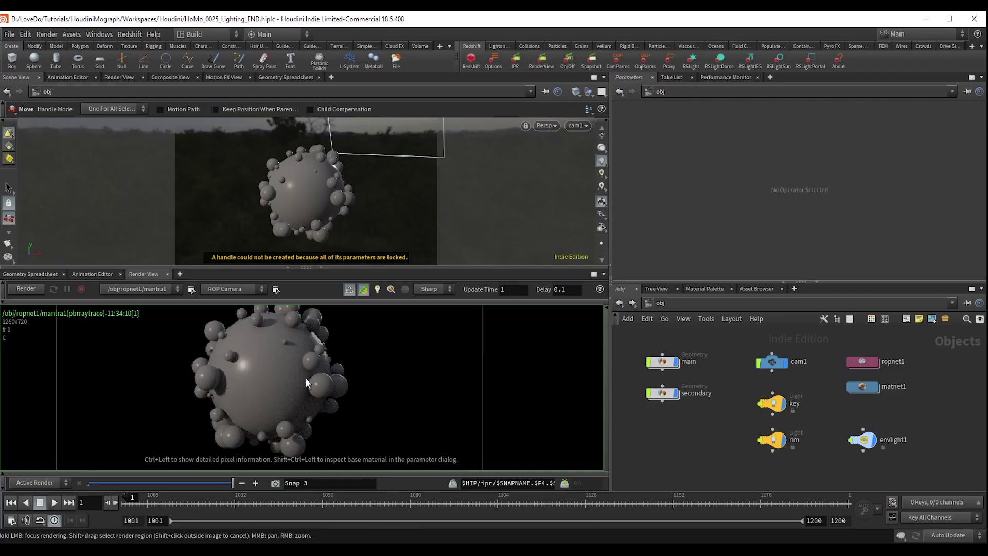
Step: Enlarge the render view pane and frame the rendered sphere cluster inside it
left_click_drag(307, 268, 306, 237)
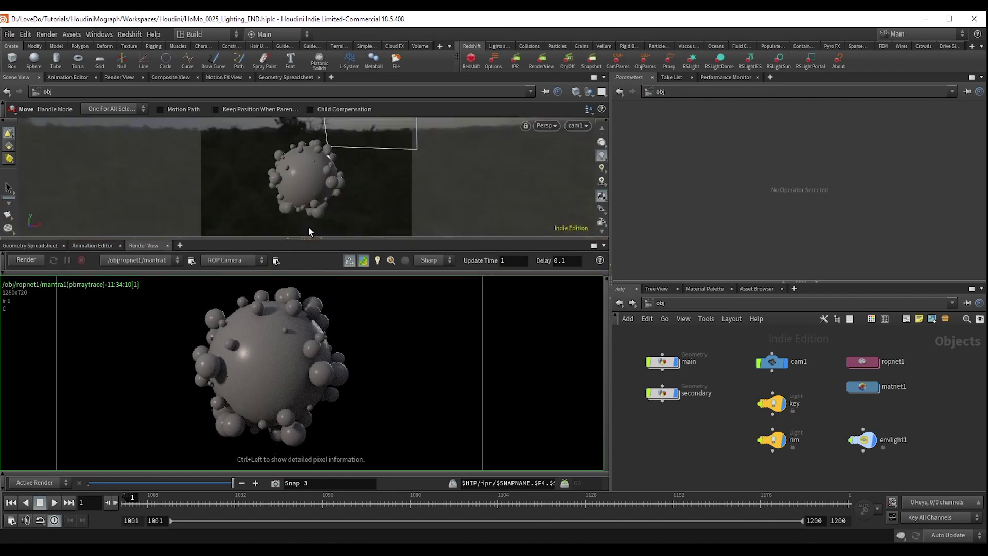
scroll(354, 370, "up", 2)
middle_click_drag(363, 379, 384, 378)
scroll(382, 379, "down", 1)
right_click_drag(385, 379, 392, 383)
scroll(392, 378, "down", 3)
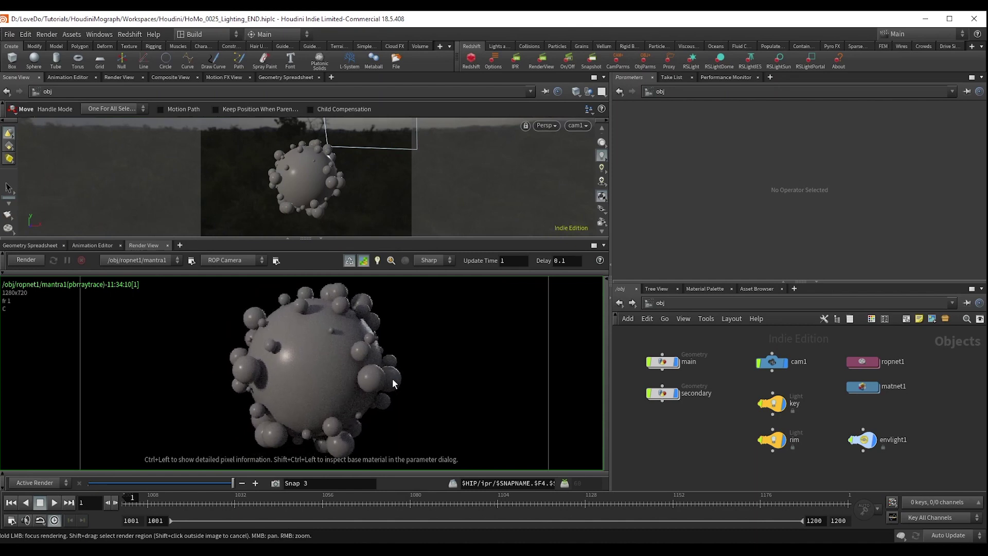
middle_click_drag(483, 445, 480, 441)
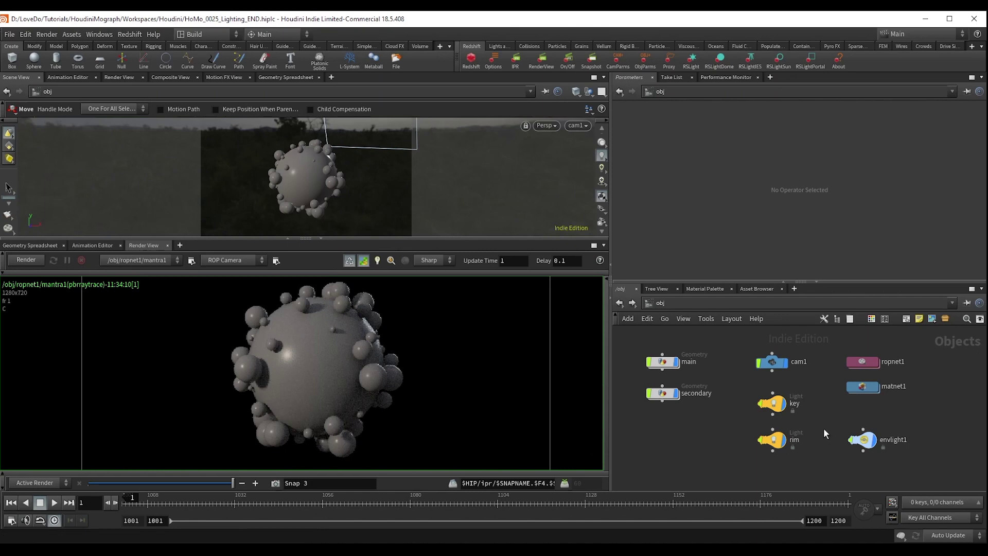
Step: Open the matnet1 material network and add a Material Builder node beside the existing principled shader
middle_click_drag(910, 415, 873, 424)
scroll(874, 420, "up", 1)
double_click(817, 395)
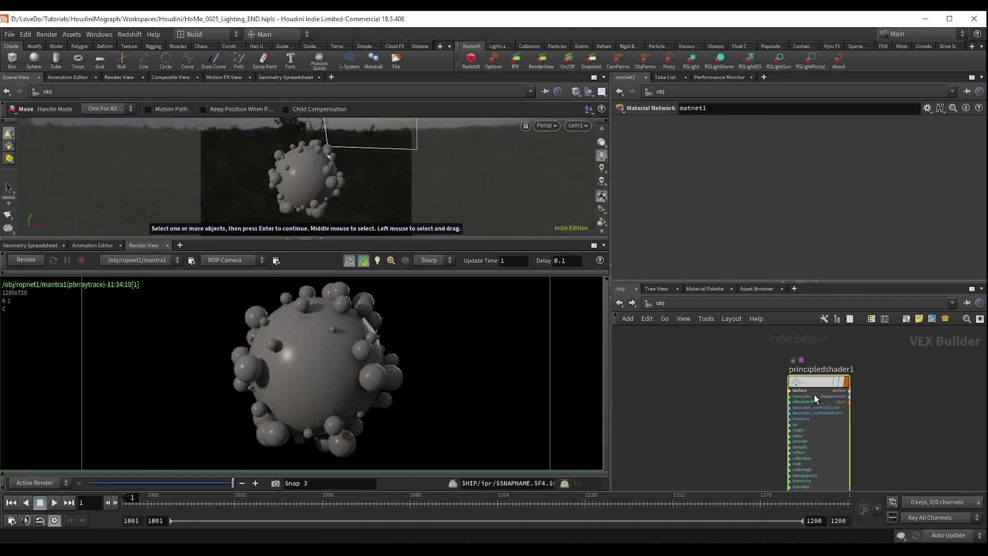
key("Tab")
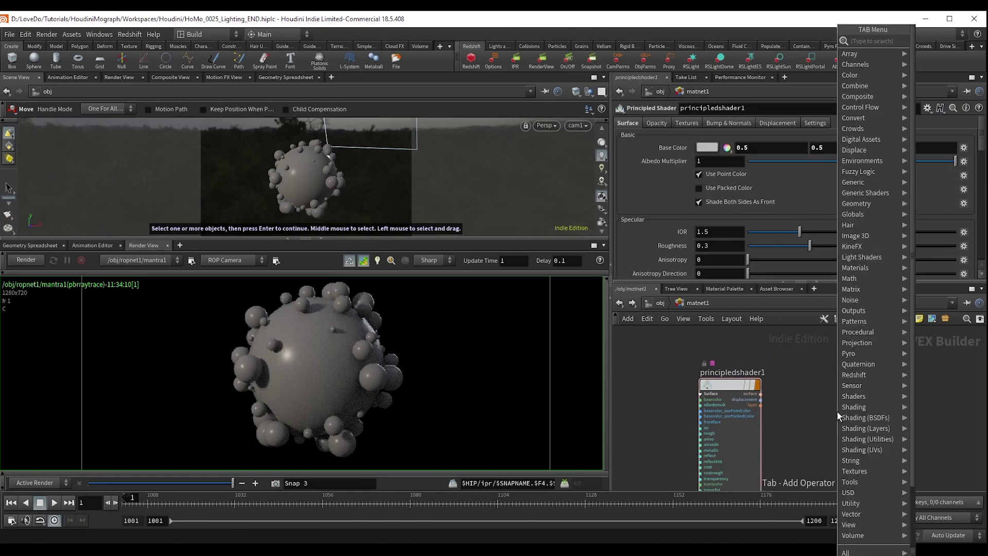
type("matbu")
key("Return")
left_click(838, 412)
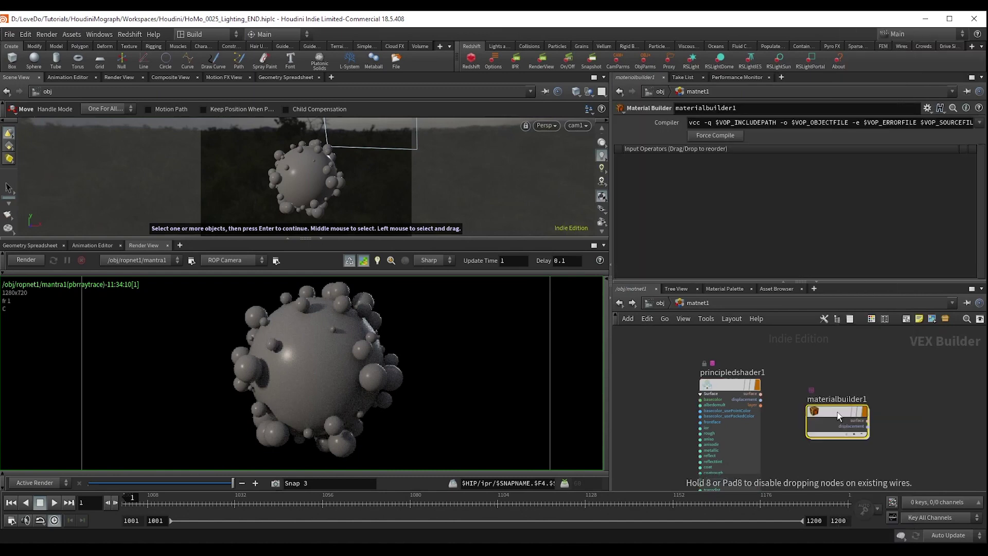
Step: Rename the new material builder as primary and assign it to the large main sphere in the scene view
left_click(832, 397)
double_click(832, 400)
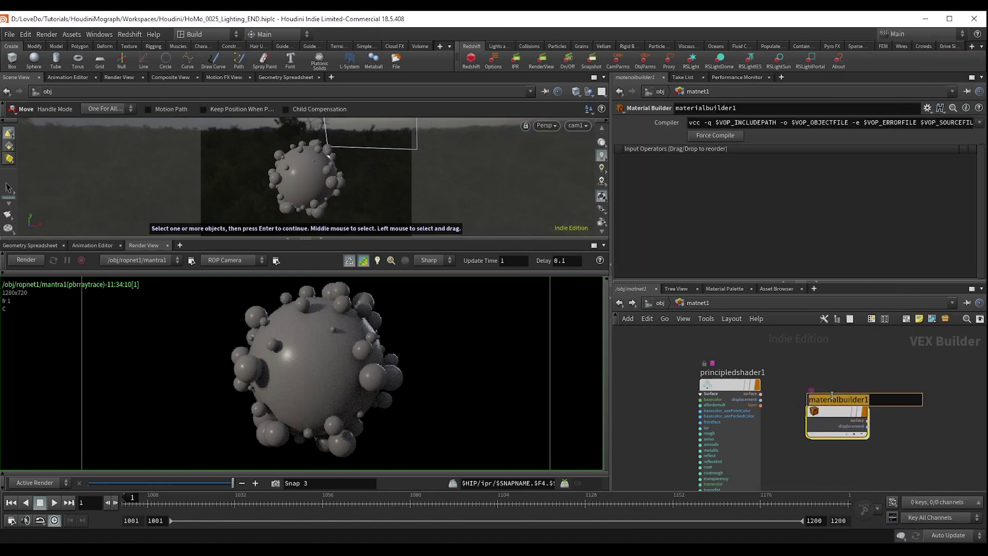
type("primary")
key("Return")
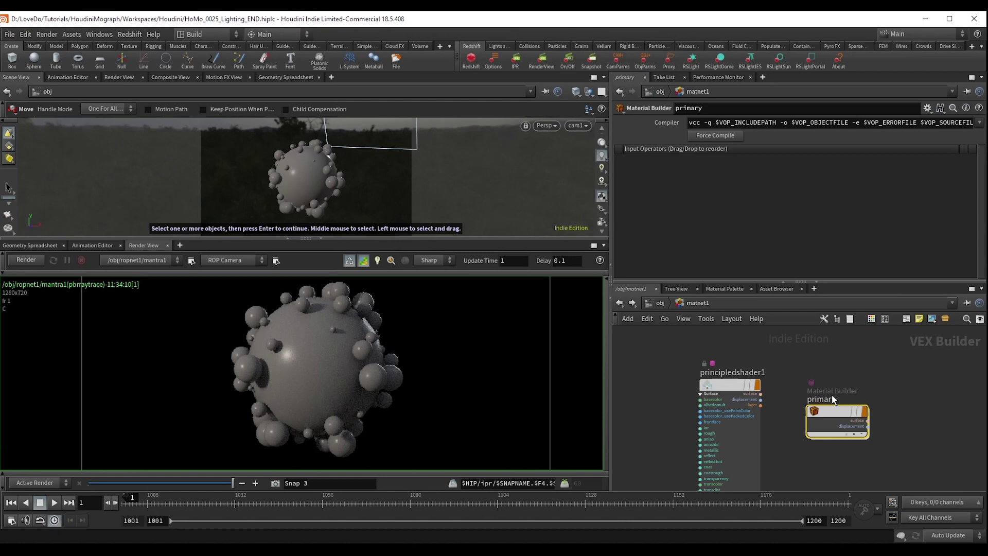
left_click_drag(830, 416, 302, 187)
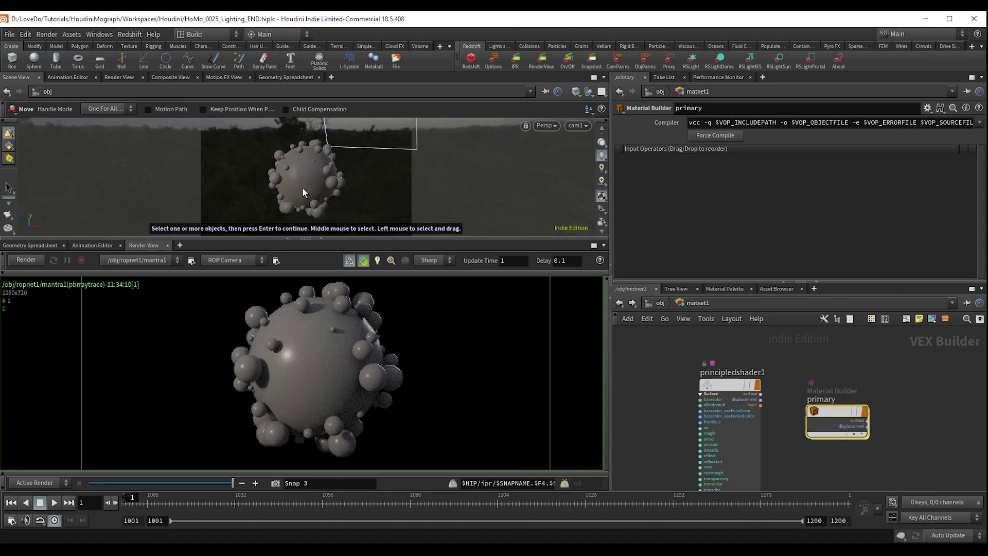
Step: Open the primary material's network and move the output nodes away from the globals nodes to make room between them
double_click(830, 416)
scroll(842, 421, "down", 1)
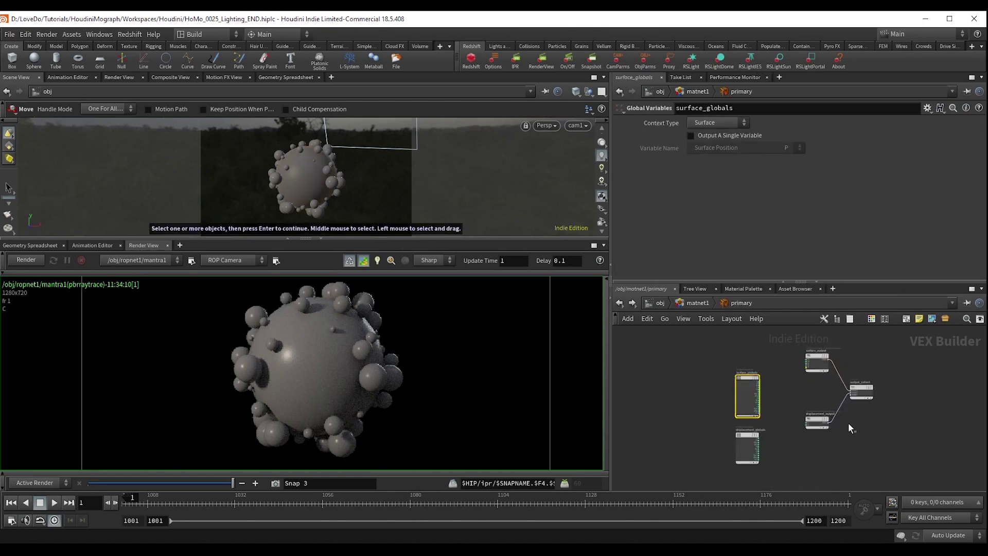
left_click_drag(872, 431, 810, 365)
scroll(814, 380, "down", 1)
middle_click_drag(834, 377, 767, 392)
left_click_drag(767, 392, 906, 395)
middle_click_drag(873, 414, 845, 415)
scroll(843, 415, "up", 1)
left_click(800, 403)
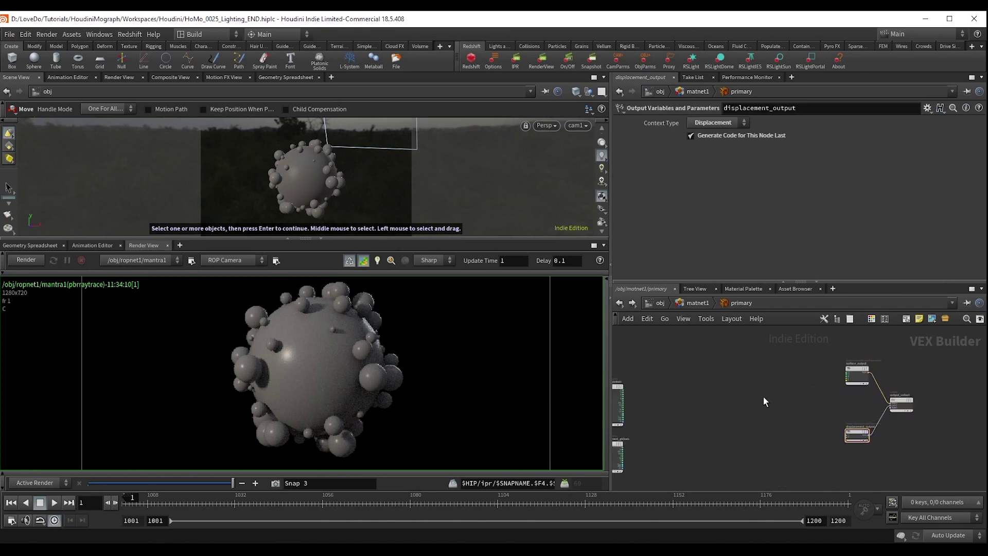
left_click(691, 304)
double_click(825, 406)
scroll(830, 403, "up", 2)
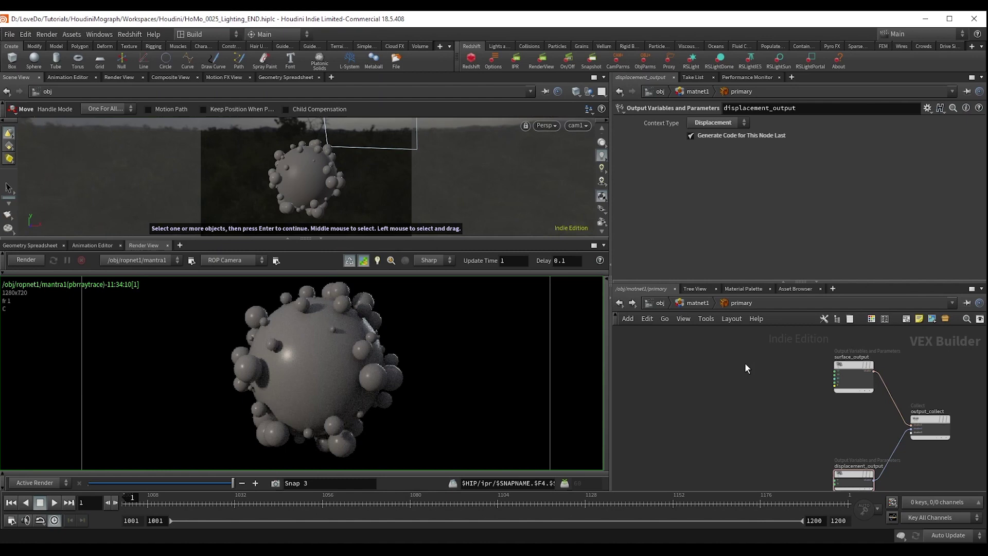
Step: Add a Principled Shader node in the empty space before surface_output
key("Tab")
type("princ")
key("Return")
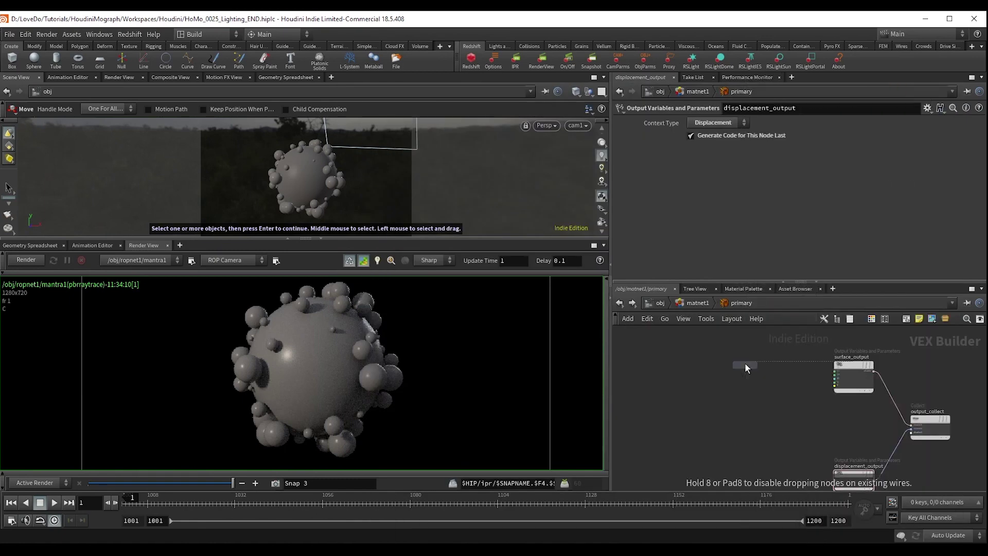
left_click(745, 362)
scroll(789, 362, "up", 3)
middle_click_drag(806, 412, 724, 411)
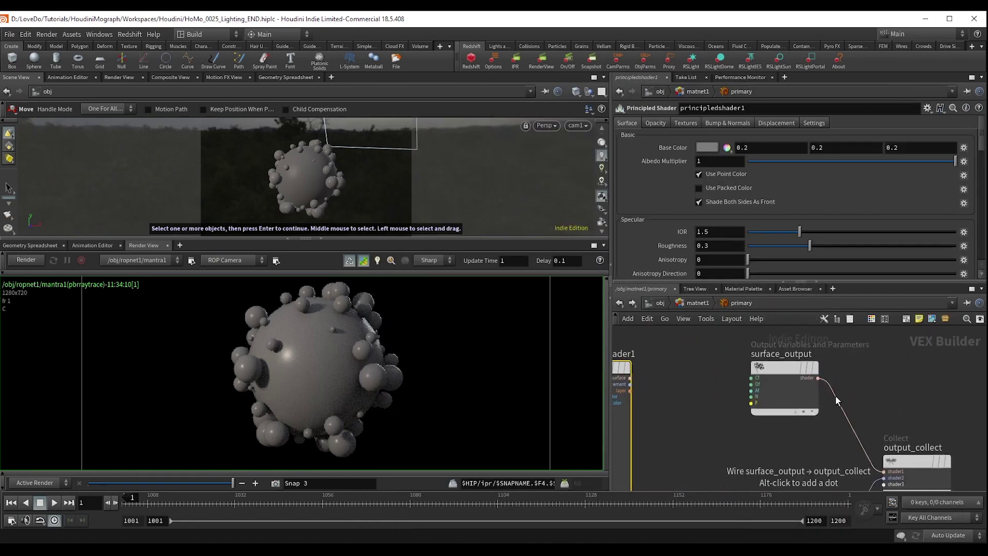
Step: Wire the principled shader's surface output into output_collect in place of surface_output, and start a new render
left_click_drag(835, 396, 639, 380)
middle_click_drag(685, 414, 878, 441)
left_click(22, 263)
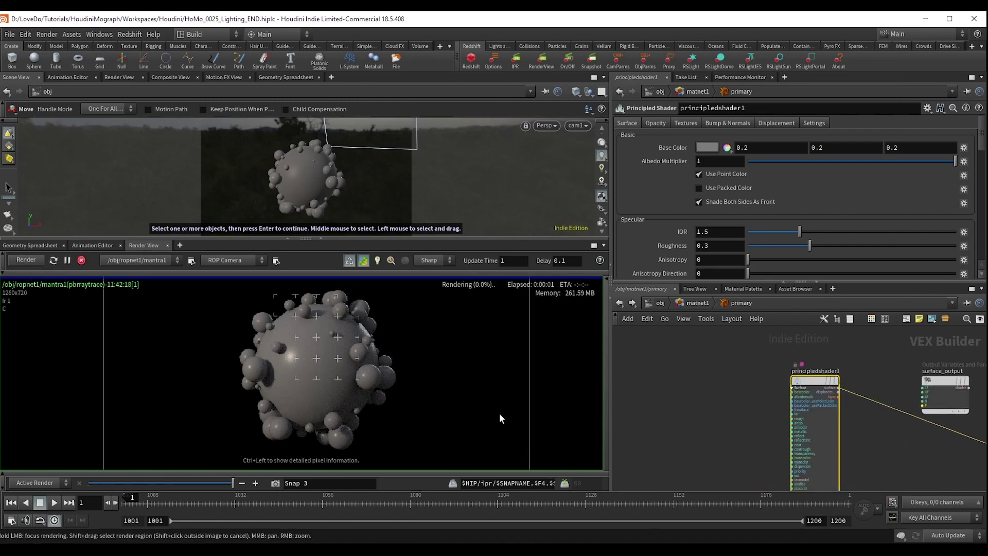
Step: Look through the principled shader's surface settings and its bump and normal settings
scroll(732, 186, "down", 2)
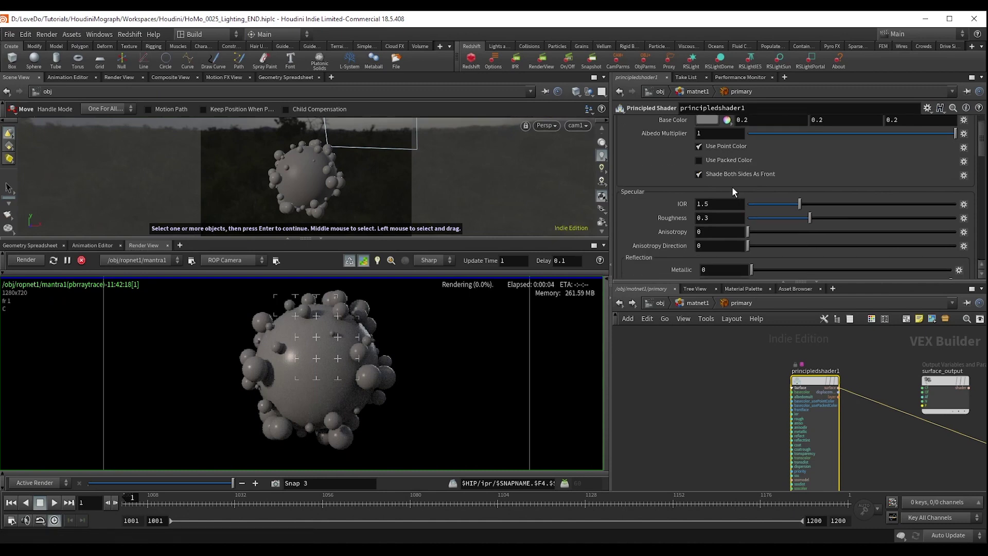
scroll(671, 181, "up", 2)
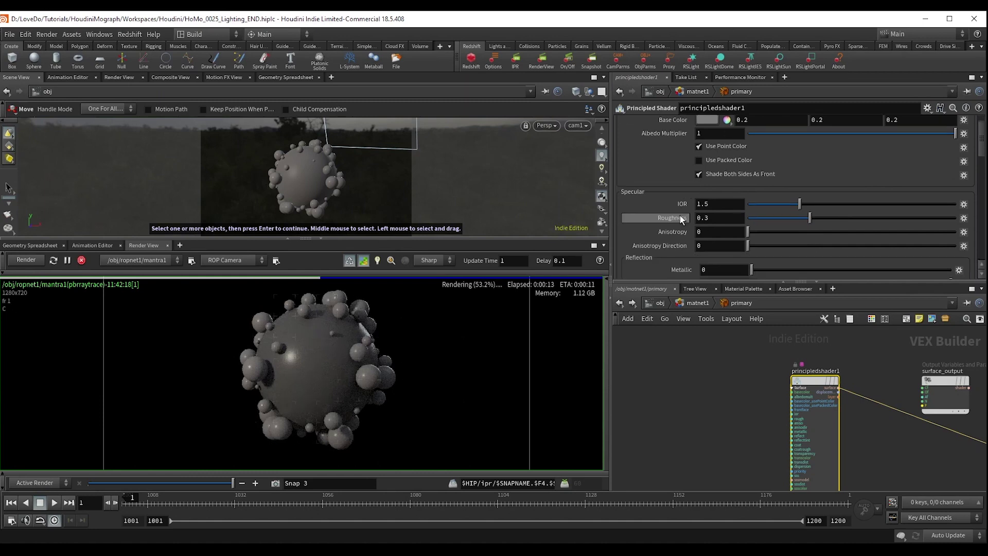
scroll(678, 146, "down", 2)
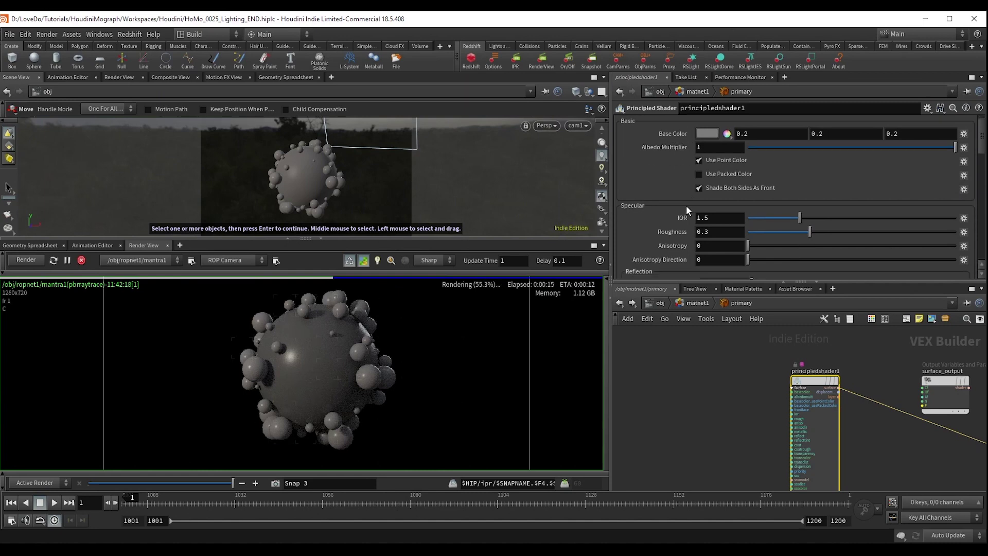
scroll(674, 189, "down", 1)
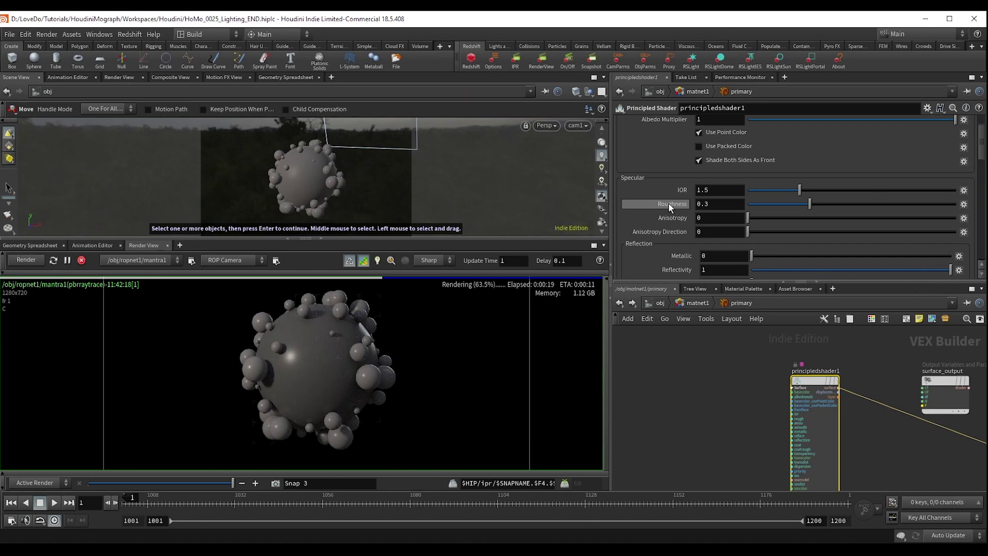
scroll(669, 206, "up", 3)
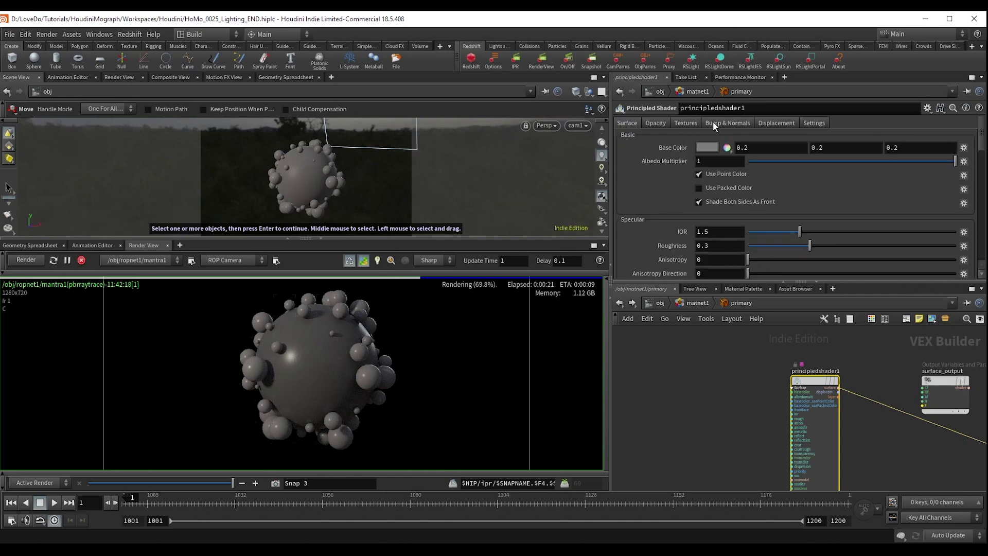
left_click(714, 124)
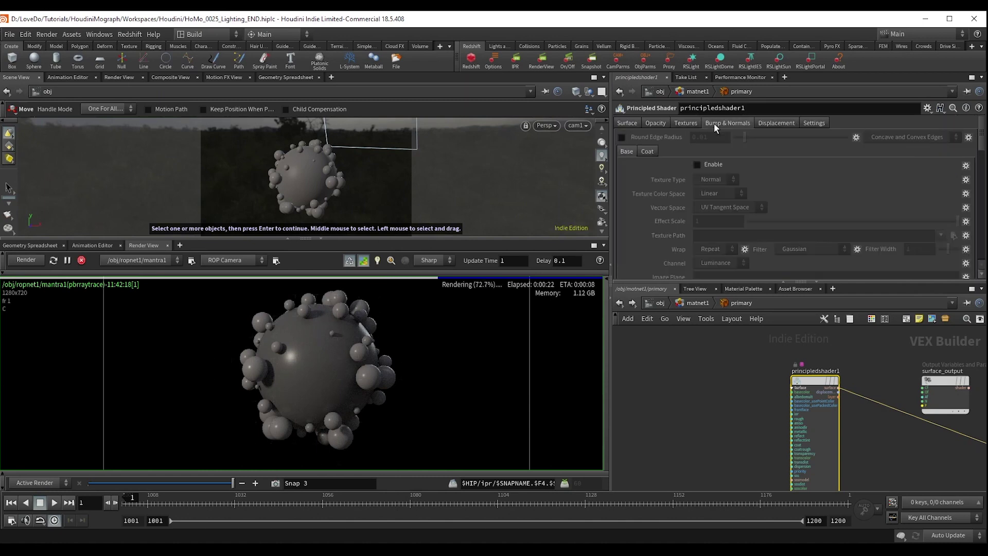
left_click(626, 124)
Step: Add a Texture node in front of the principled shader
scroll(737, 401, "down", 2)
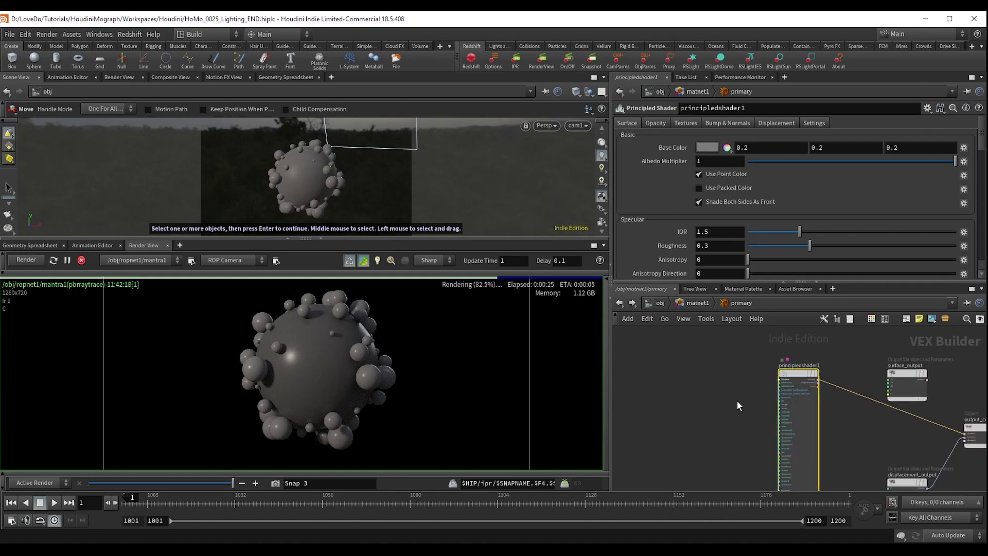
scroll(758, 390, "up", 3)
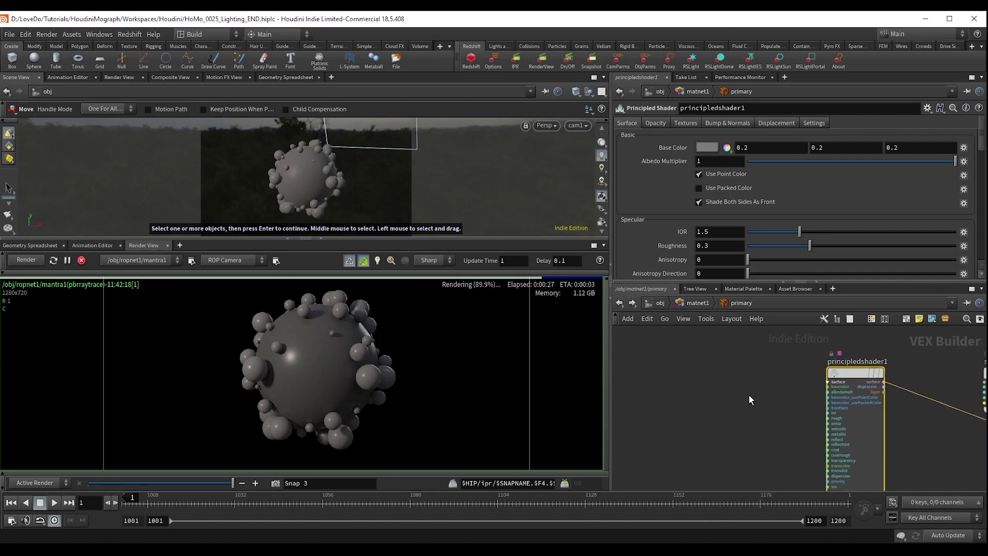
key("Tab")
type("tex")
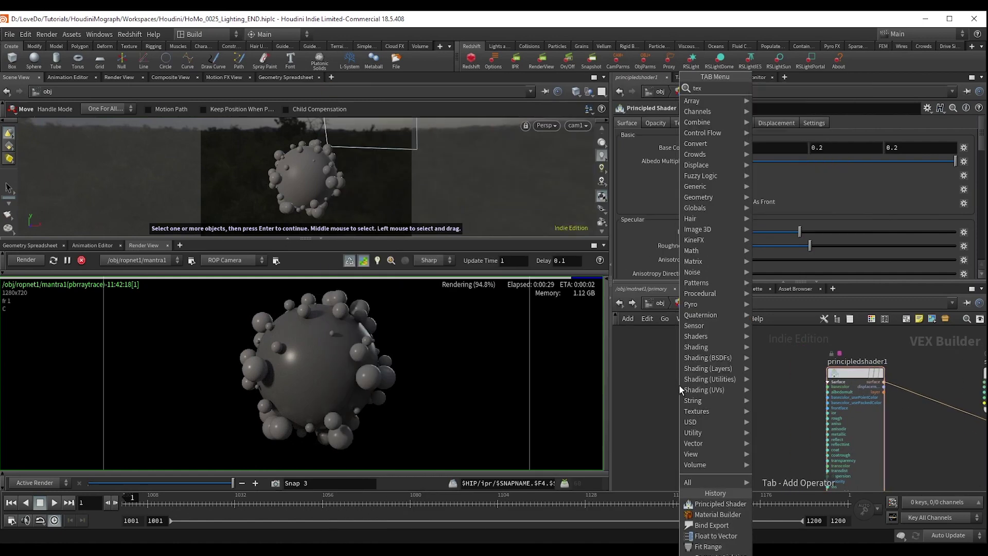
key("Return")
left_click(680, 385)
left_click(680, 385)
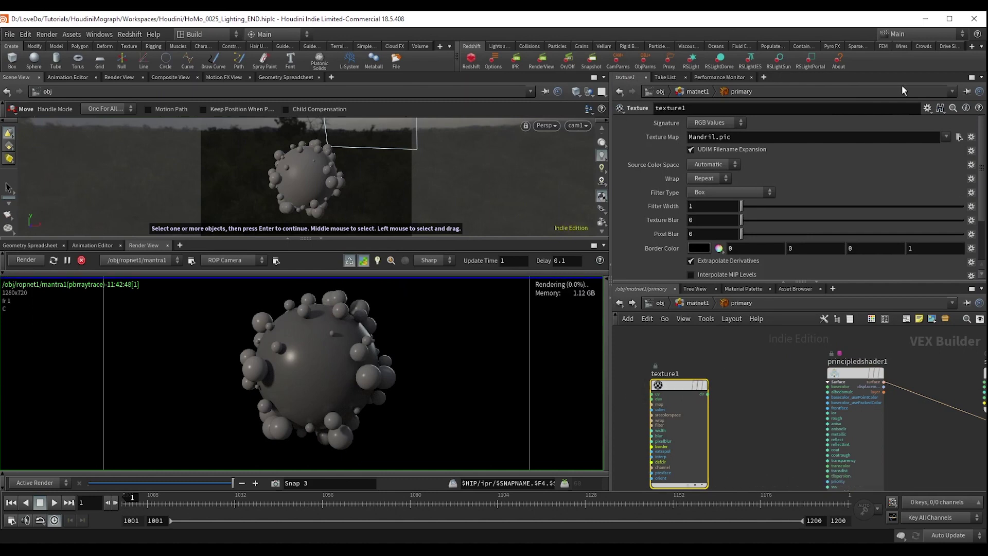
Step: Load shapes_v0003.jpg from $HIP/textures/intro_rendering as the Texture node's map
left_click(958, 136)
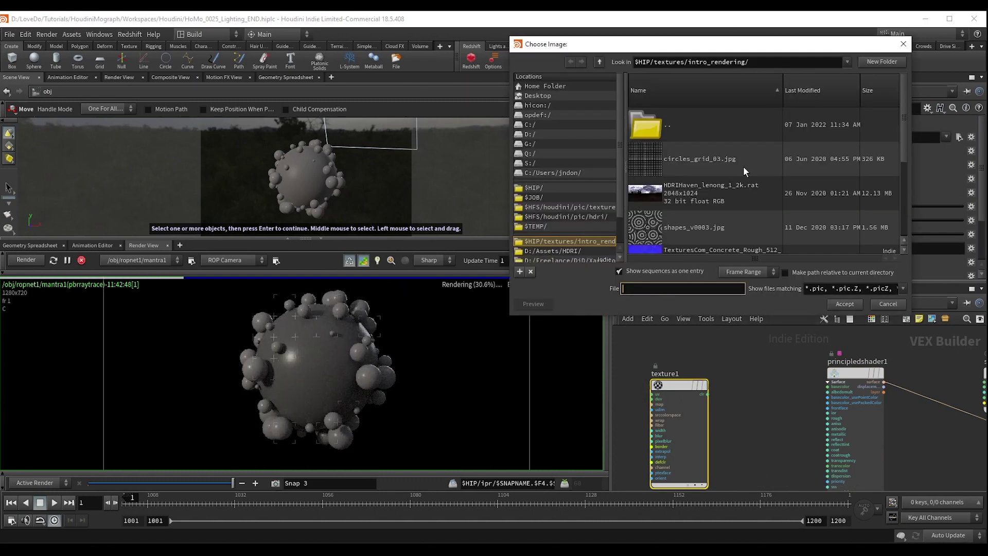
scroll(742, 166, "down", 2)
double_click(696, 160)
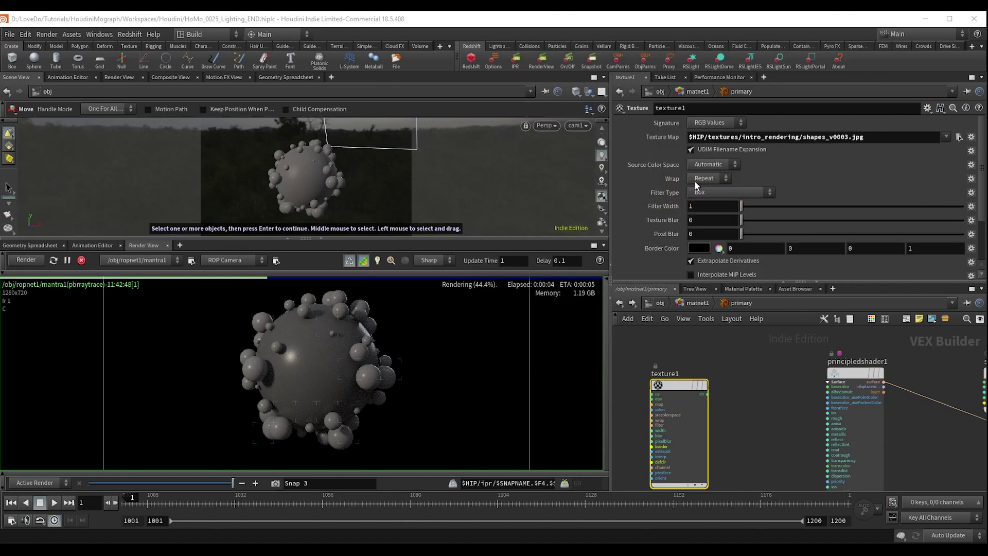
Step: Connect the texture's clr output to the principled shader's basecolor input and place the Texture node a little farther away
left_click(708, 394)
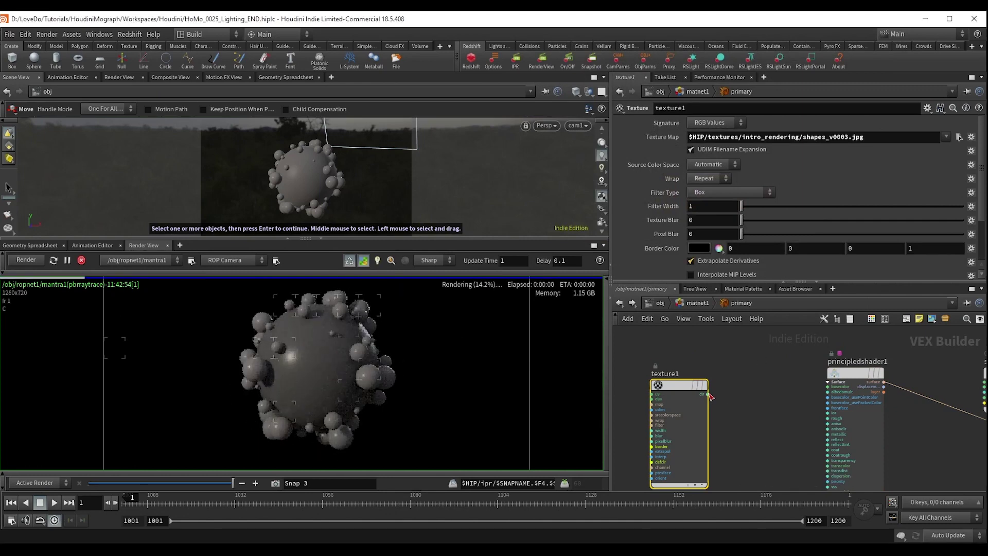
left_click(819, 390)
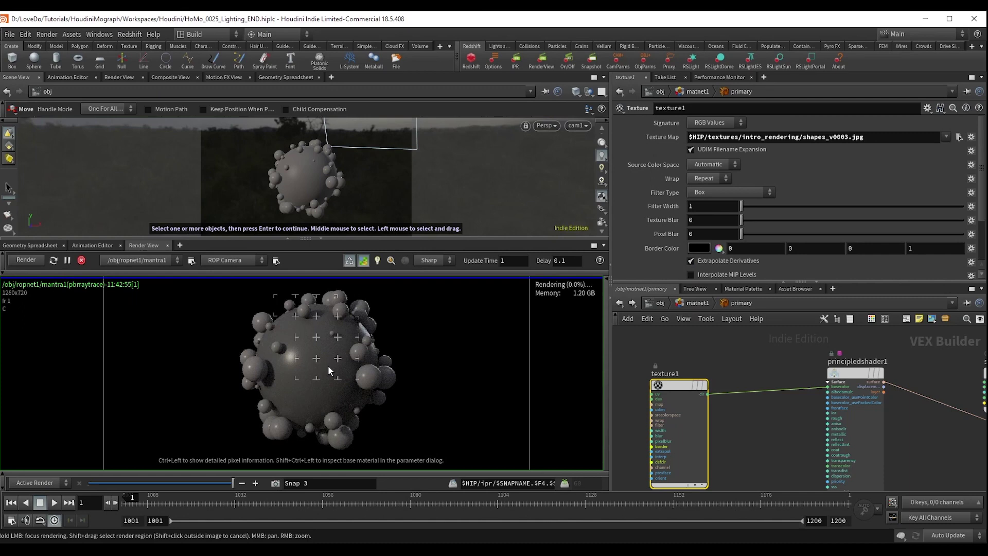
left_click_drag(687, 428, 671, 416)
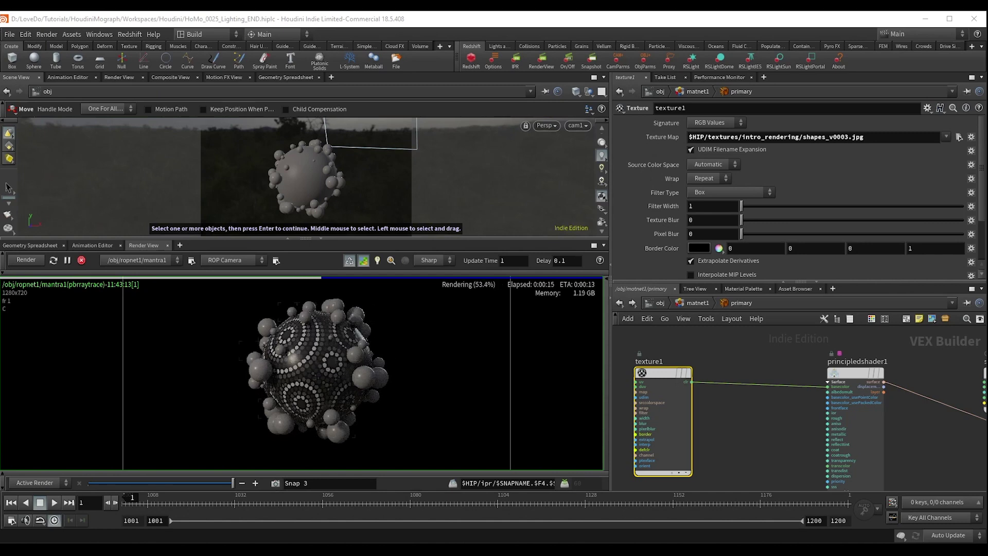
Step: Add a Bind node before texture1, set its type to 3 Floats (vector) and name its parameter uv
middle_click_drag(569, 408, 738, 421)
key("Tab")
key("Escape")
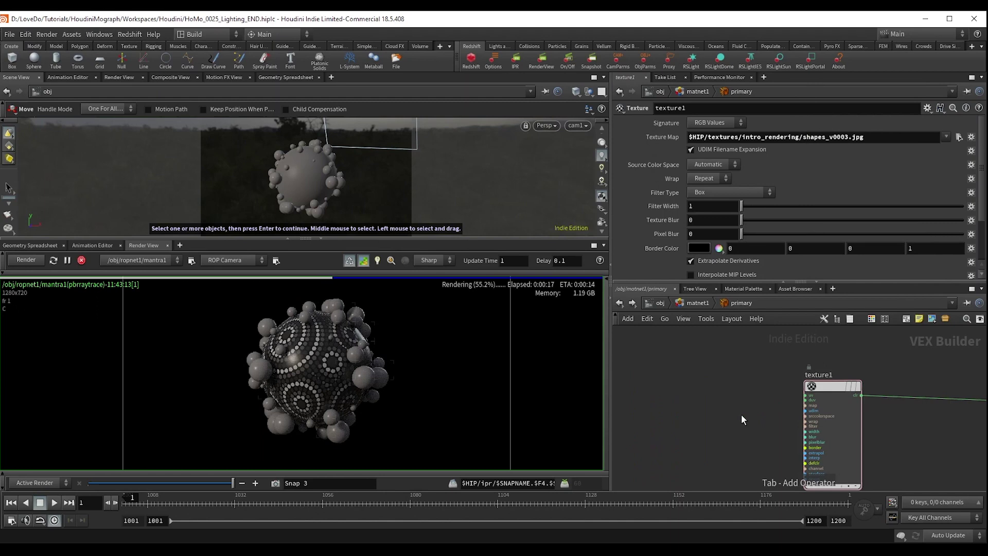
left_click(741, 416)
left_click(708, 138)
left_click(715, 198)
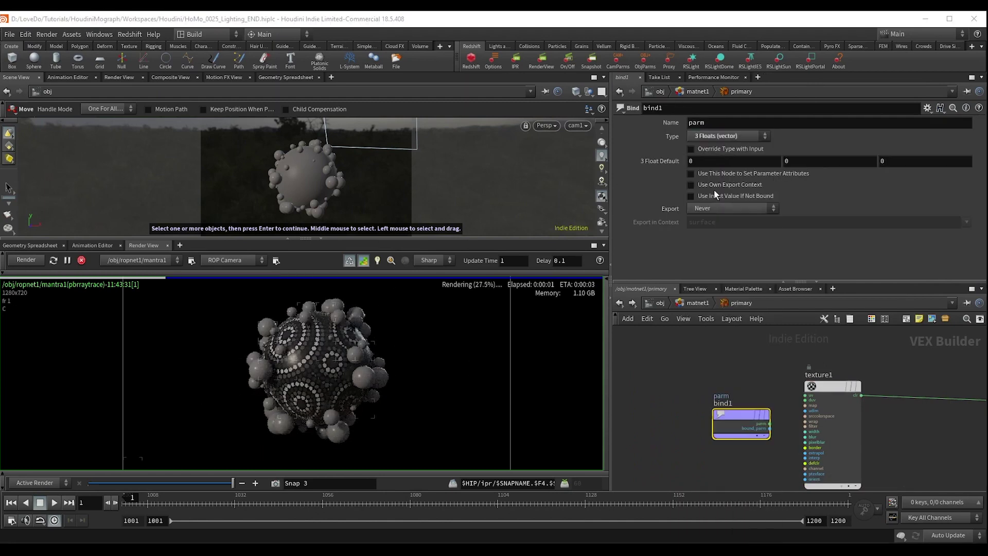
left_click_drag(713, 124, 644, 128)
type("uv")
key("Return")
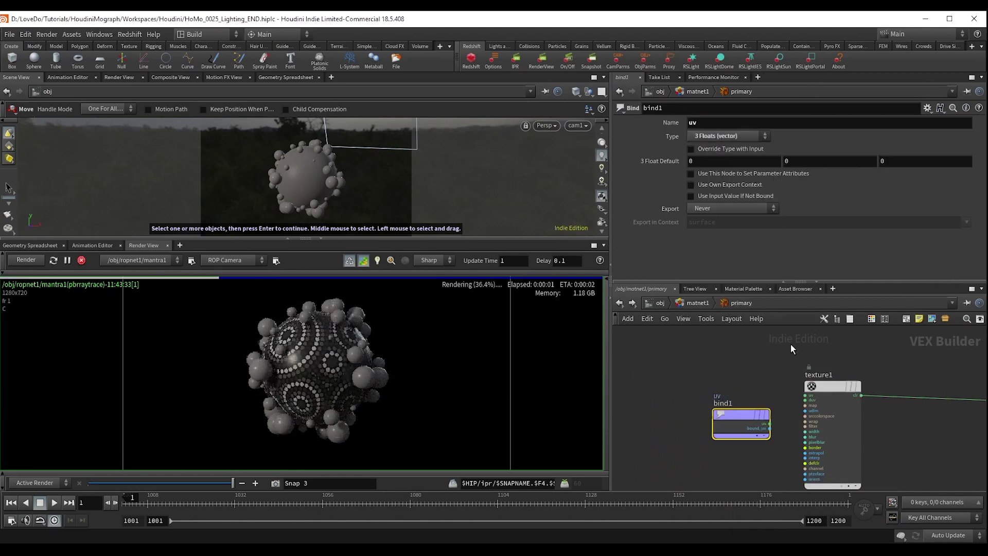
Step: Connect the Bind node's uv output to texture1's uv input and move the Bind node farther from the texture
scroll(804, 396, "up", 2)
left_click(804, 389)
left_click(752, 430)
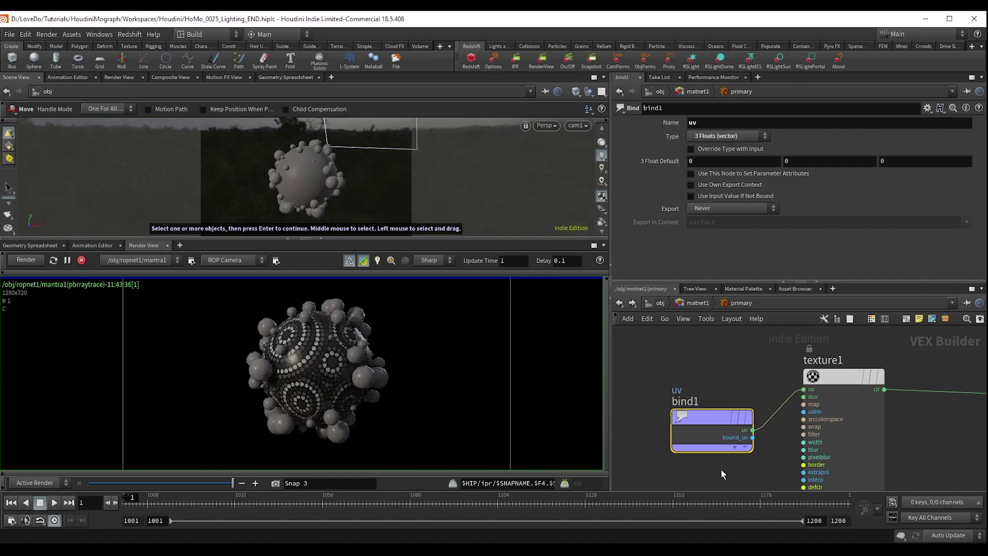
middle_click_drag(721, 469, 785, 465)
scroll(783, 458, "down", 1)
left_click_drag(767, 421, 672, 378)
scroll(771, 404, "up", 1)
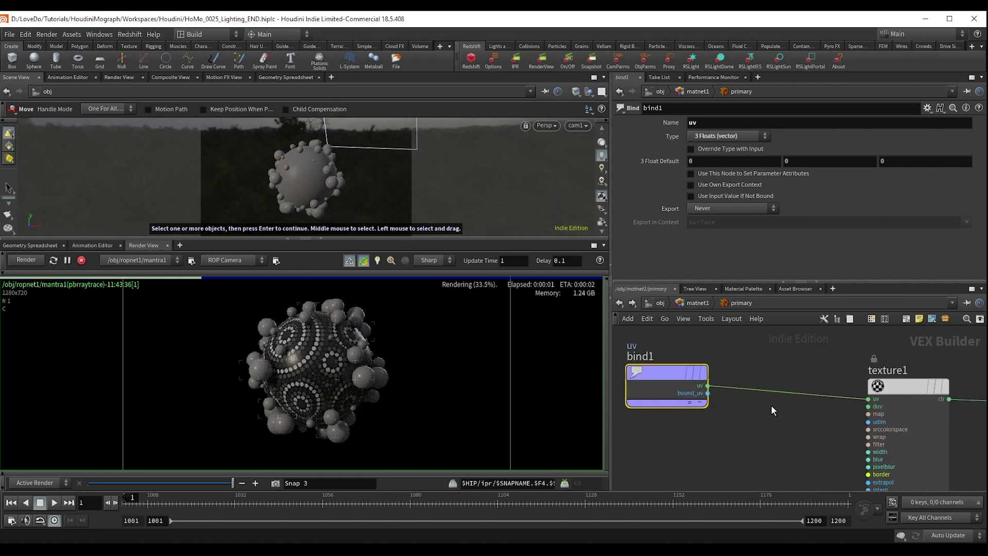
Step: Insert a Multiply Constant node between the Bind node's uv output and texture1's uv input and set its multiplier to 1.5
key("Tab")
type("multcon")
key("Return")
key("Return")
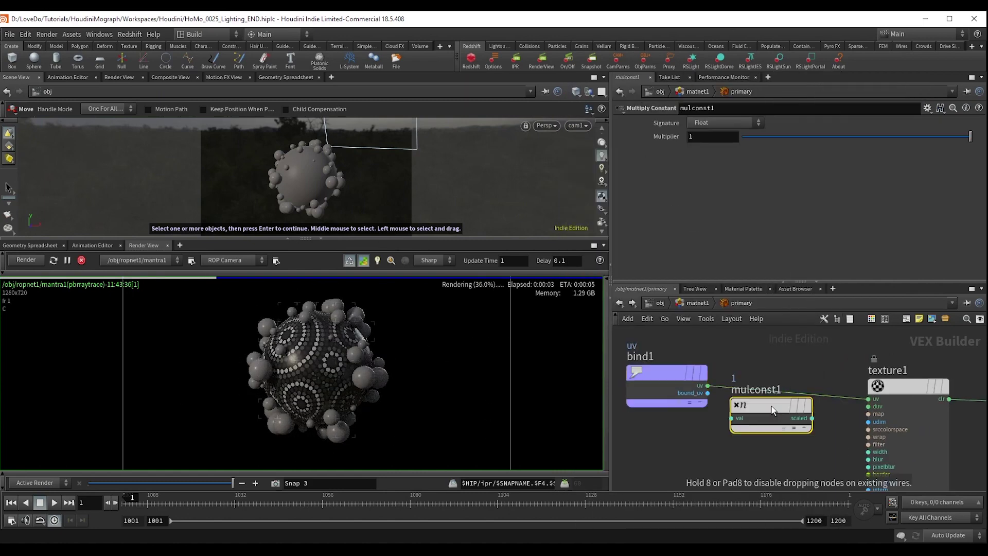
left_click(709, 137)
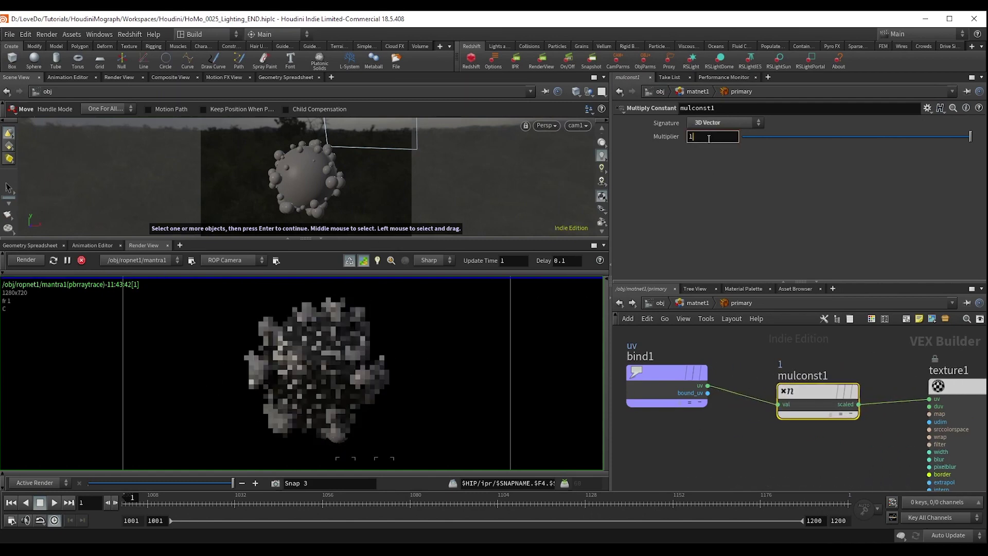
type(".5")
key("Return")
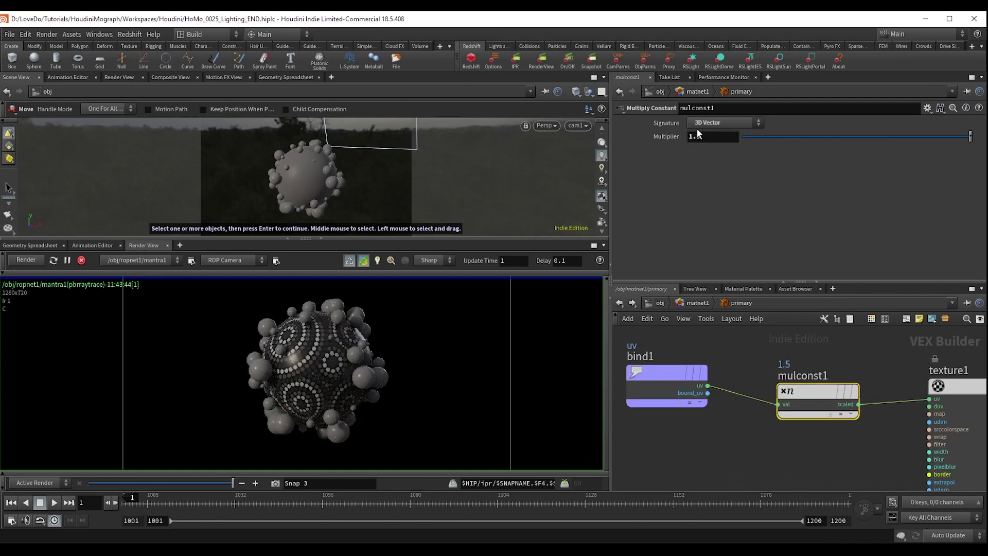
mouse_move(816, 390)
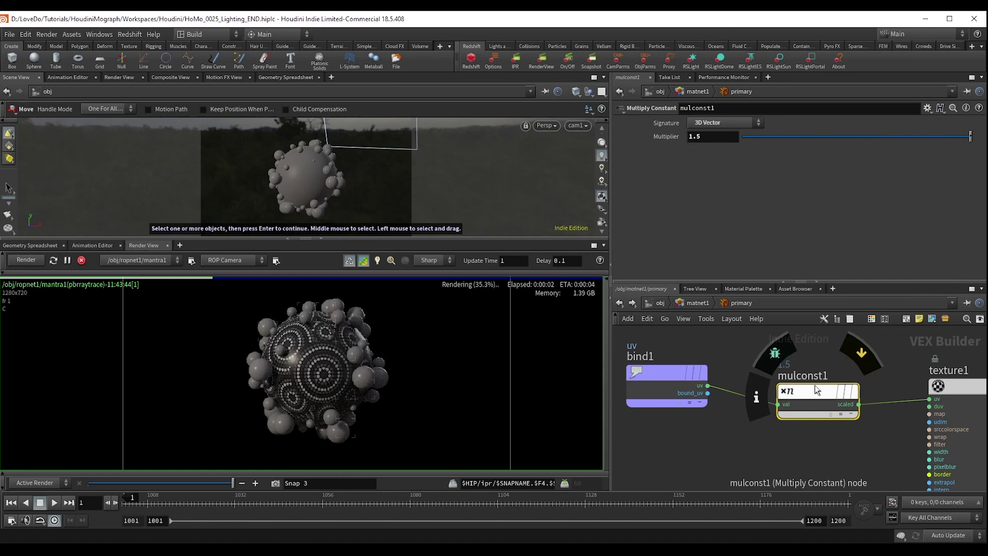
left_click_drag(805, 393, 799, 383)
Step: Insert a Ramp Parameter node between texture1 and the principled shader's basecolor input and name its parameter rampBase
scroll(798, 383, "down", 2)
scroll(820, 432, "down", 1)
middle_click_drag(819, 431, 713, 428)
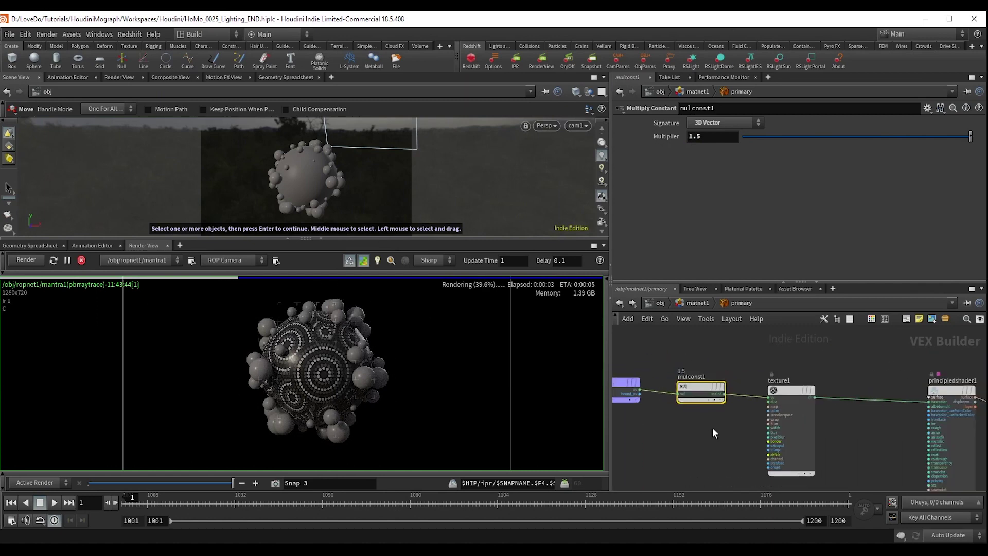
left_click(840, 425)
key("Tab")
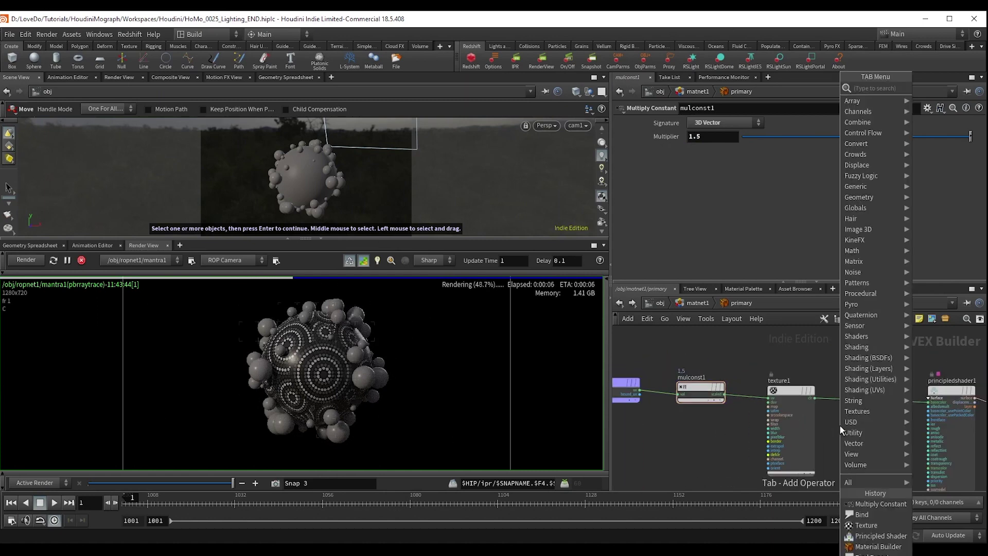
type("rampp")
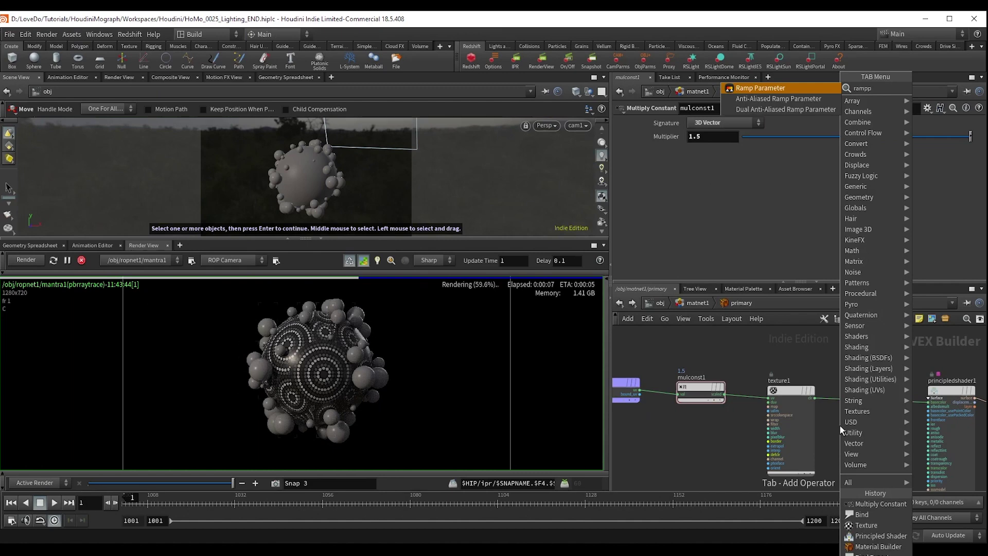
key("Return")
left_click(842, 406)
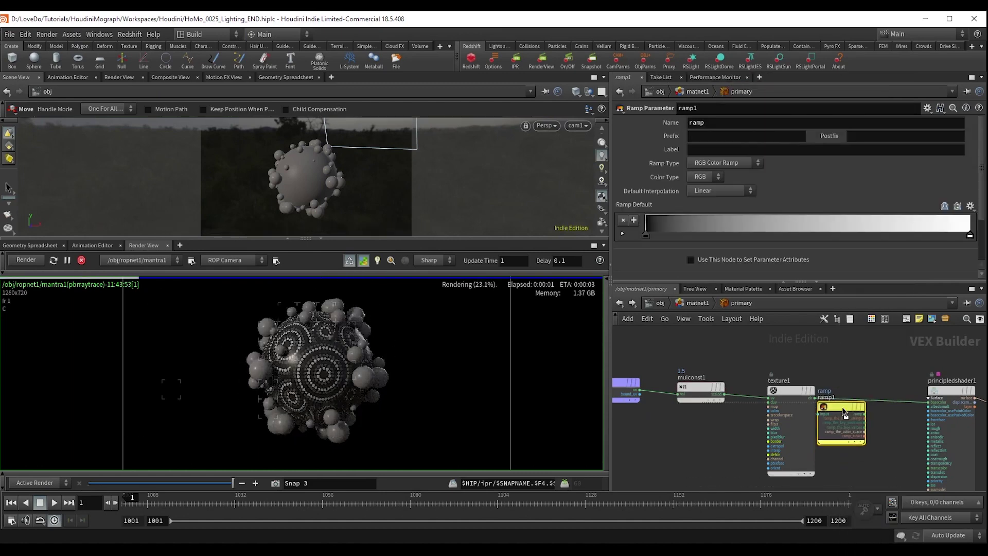
left_click(713, 122)
type("Base")
key("Return")
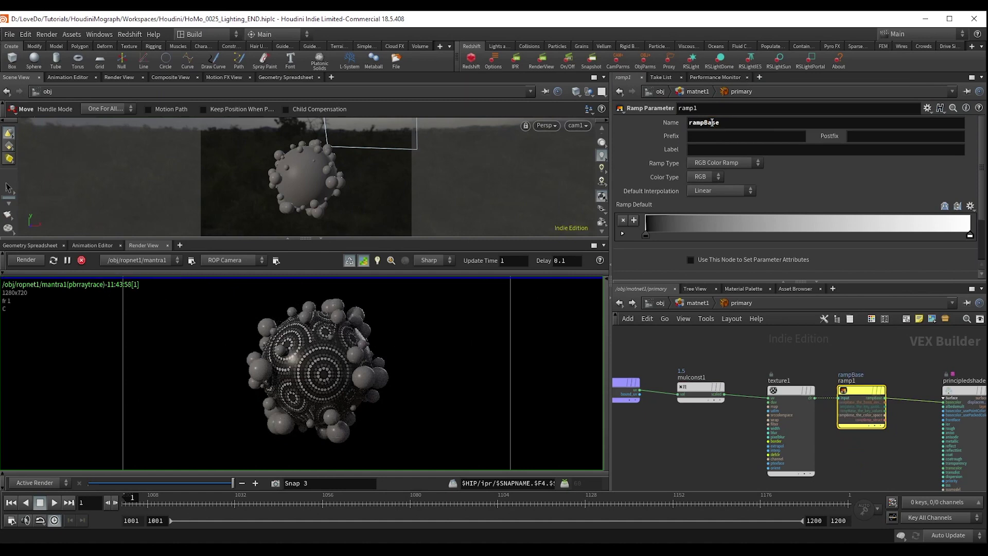
Step: On the primary material builder, colour rampBase's first point dark purple with hue 270, saturation 1 and value 0.321
left_click(699, 302)
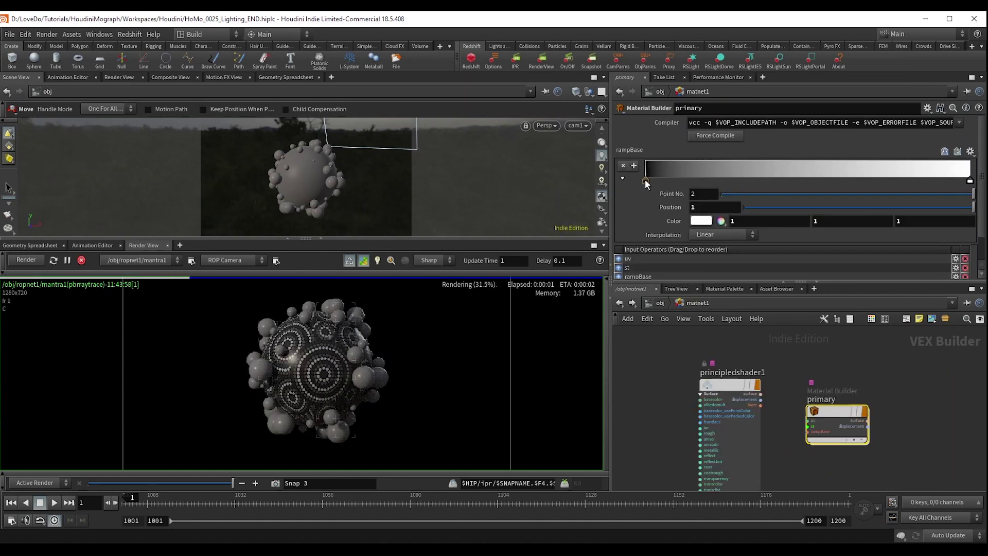
left_click(701, 221)
left_click(893, 251)
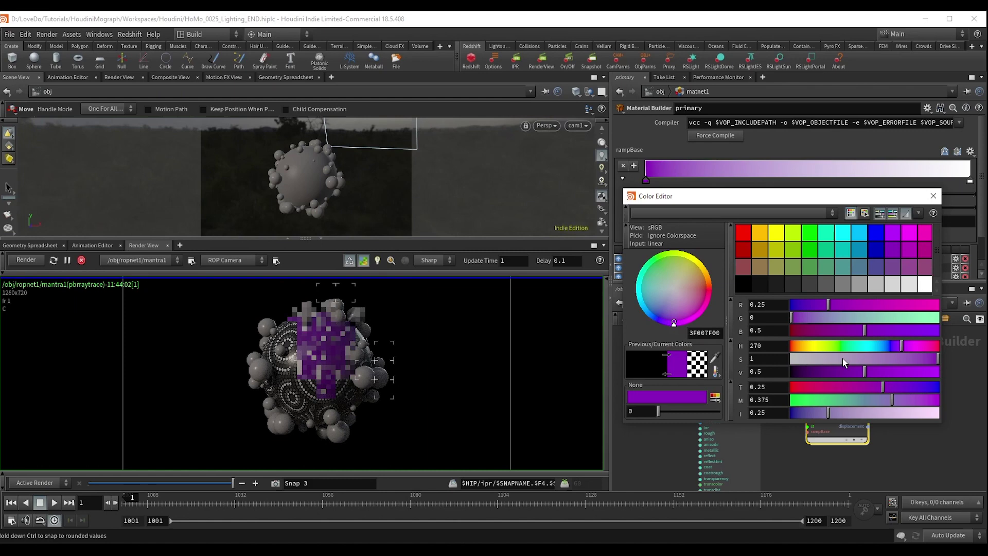
left_click(839, 372)
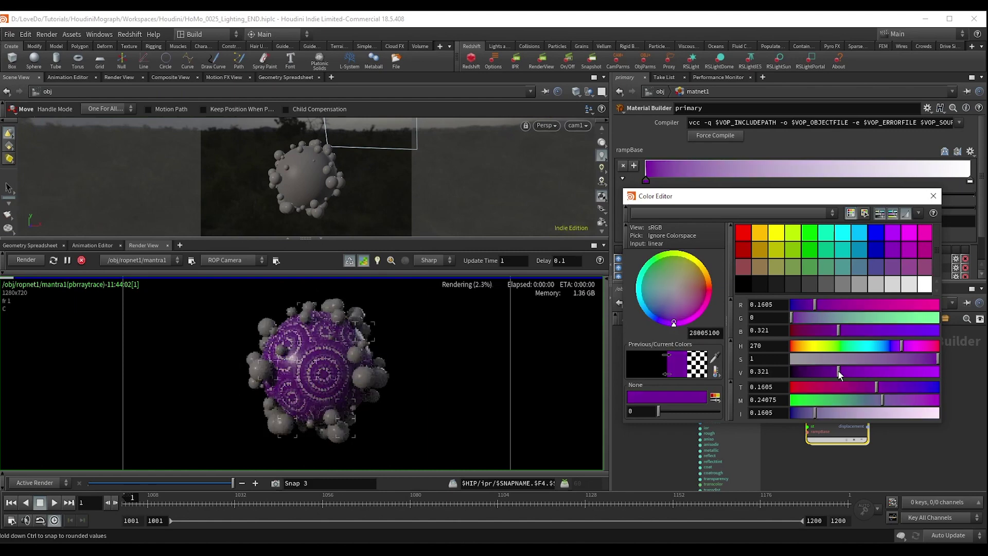
left_click(928, 199)
Step: Colour rampBase's last point red with hue 0, saturation 0.916 and value 1
double_click(971, 180)
left_click(925, 359)
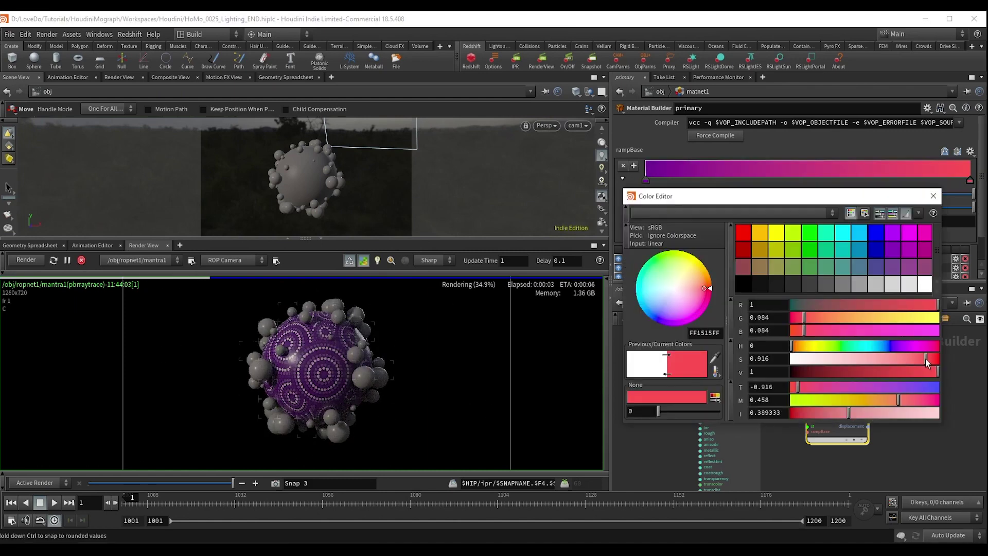
left_click(933, 195)
Step: Reduce the saturation of rampBase's first point to 0.942
double_click(647, 181)
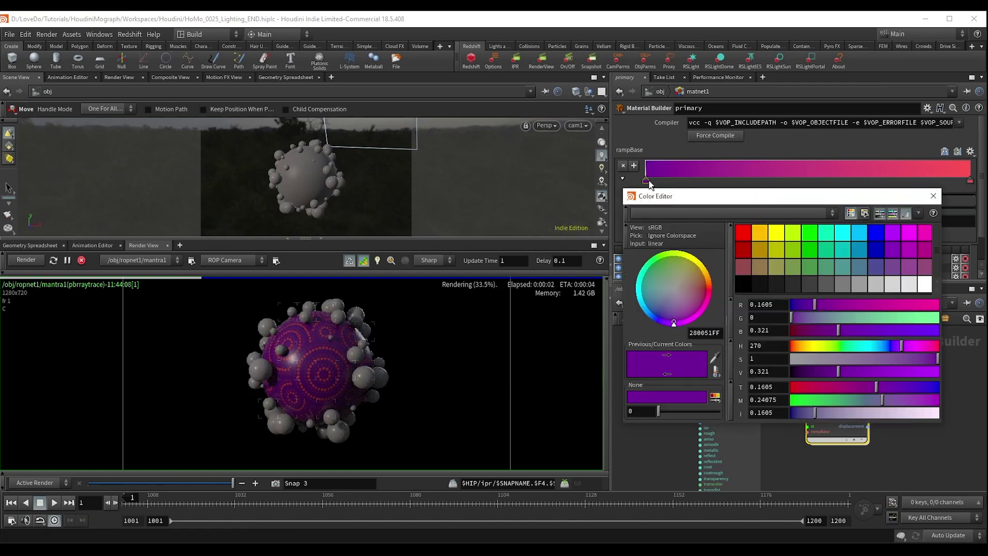
left_click_drag(927, 363, 931, 363)
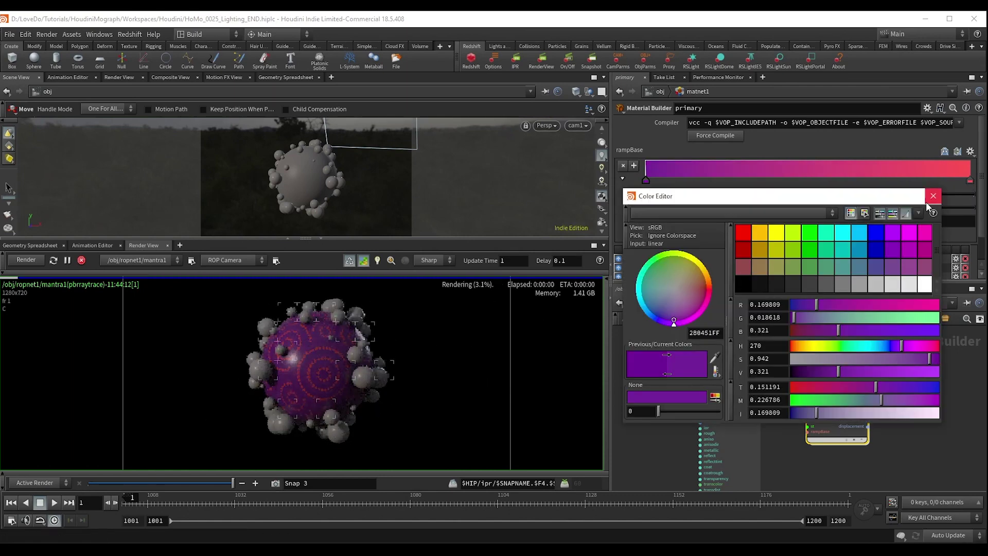
left_click(933, 196)
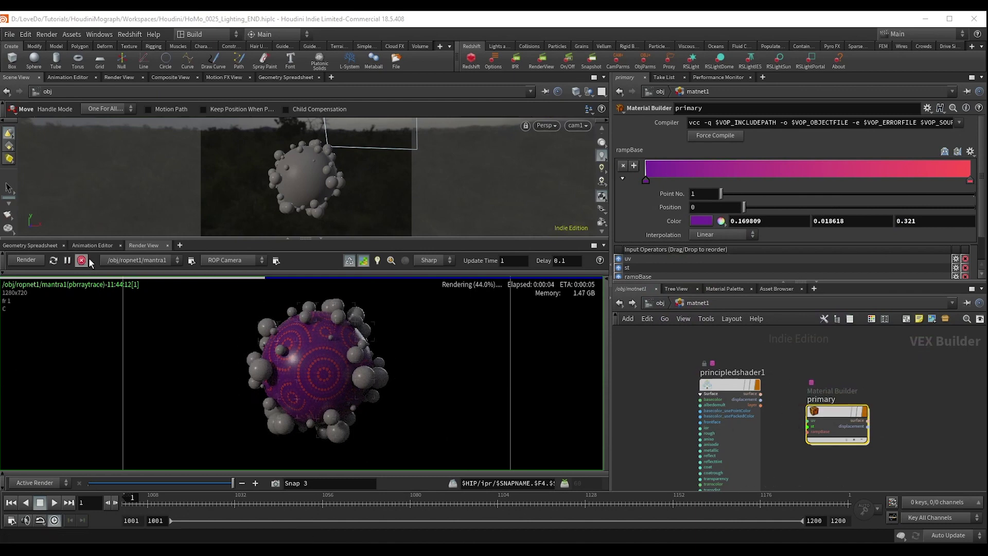
Step: Examine the main geometry's point attributes, including dist, in the Geometry Spreadsheet
left_click(653, 304)
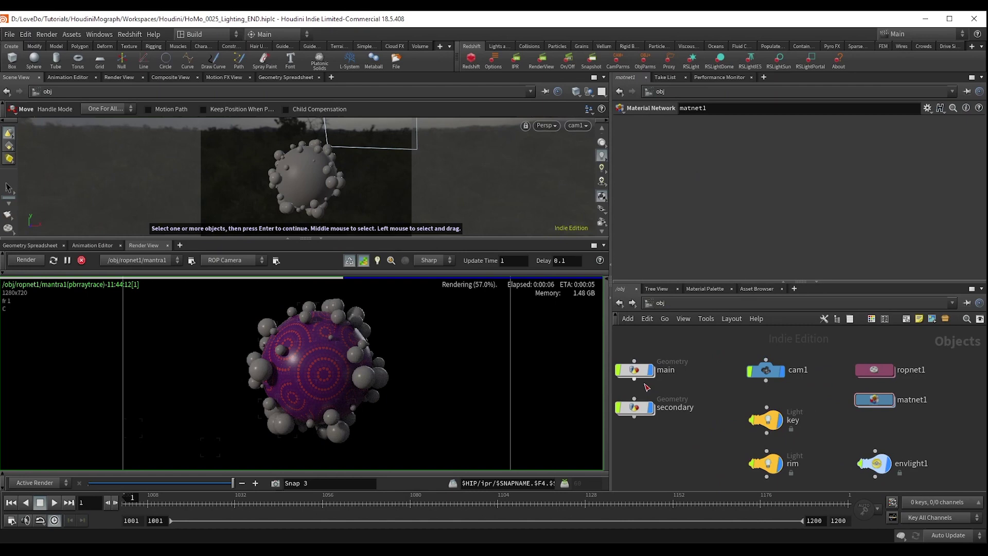
double_click(635, 367)
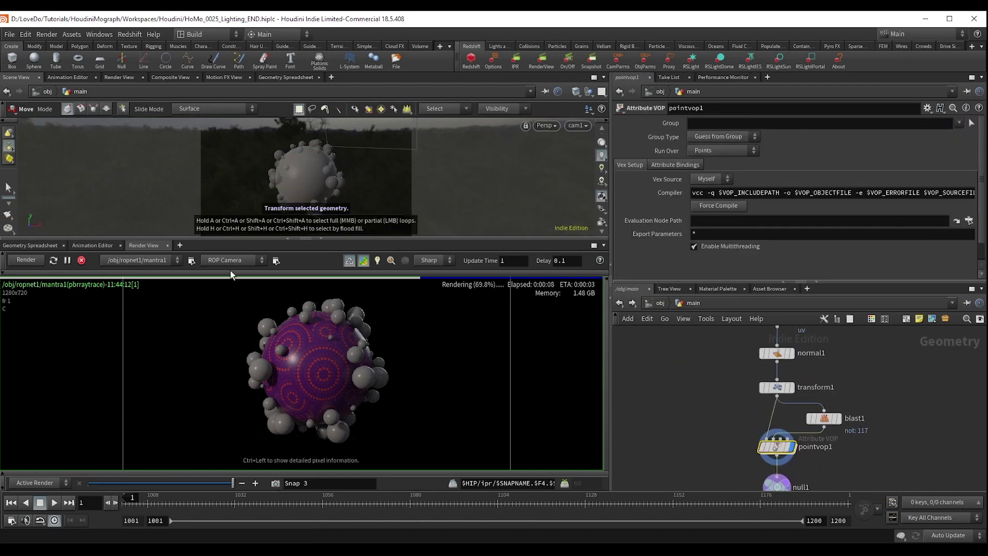
left_click(22, 245)
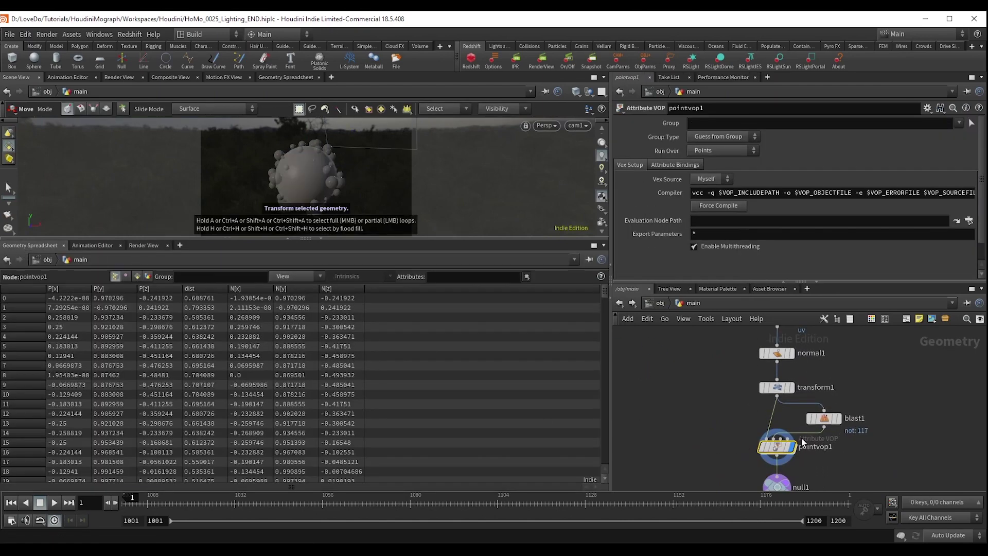
Step: Inside pointvop1, connect fit1's output to the Cd input of geometryvopoutput1 to preview the distance as colour
double_click(778, 447)
scroll(852, 414, "up", 4)
left_click(876, 400)
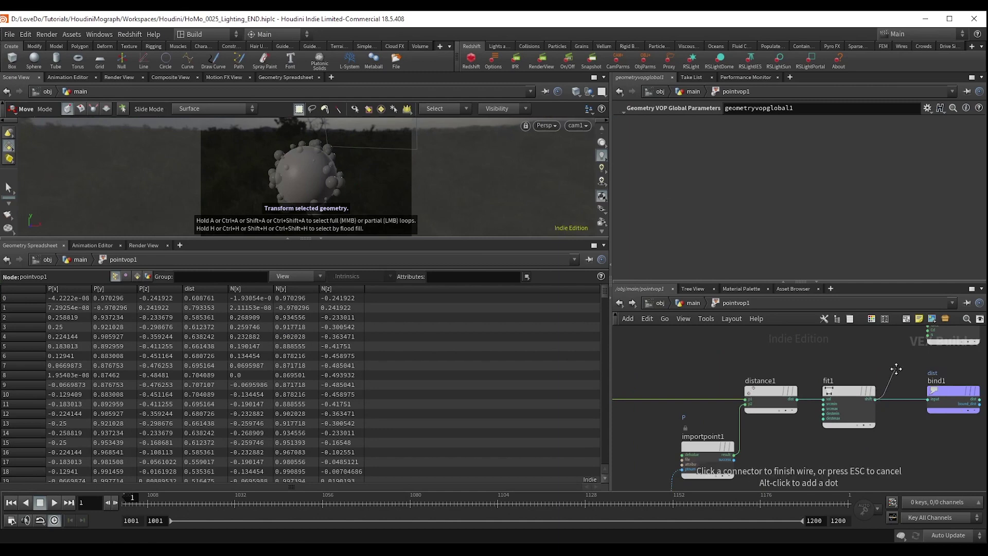
middle_click_drag(896, 369, 866, 424)
left_click(891, 382)
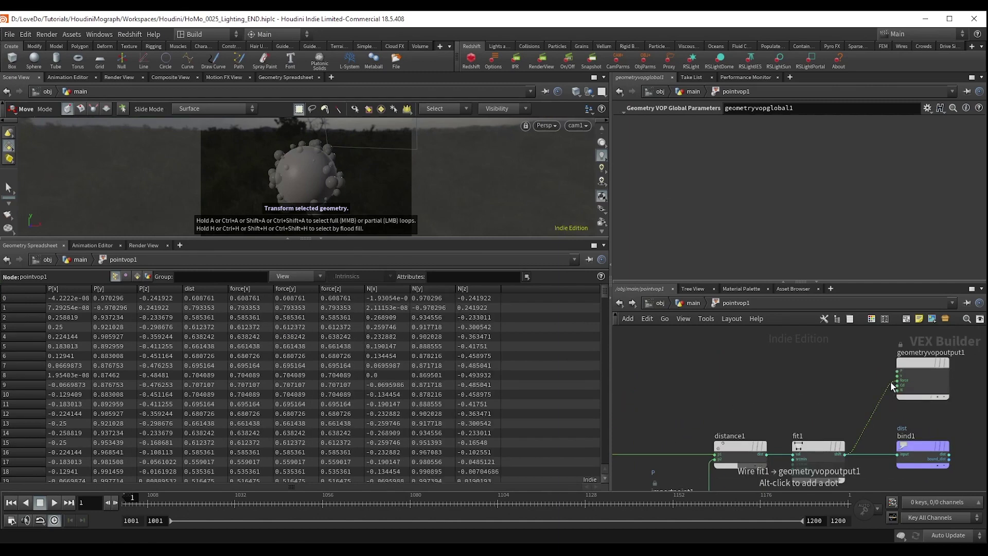
left_click_drag(891, 382, 892, 384)
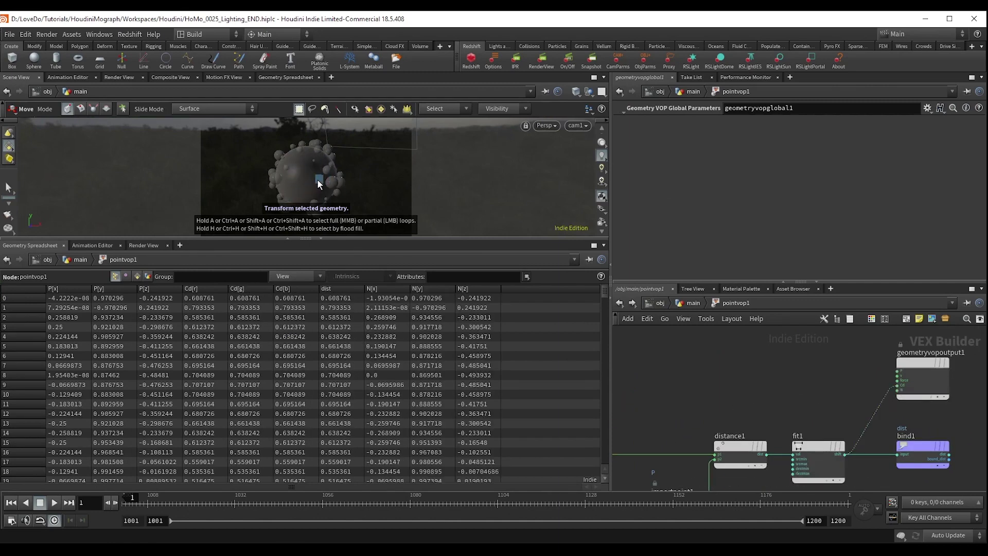
Step: Cut the wire between fit1 and geometryvopoutput1's Cd input
middle_click_drag(908, 422, 900, 416)
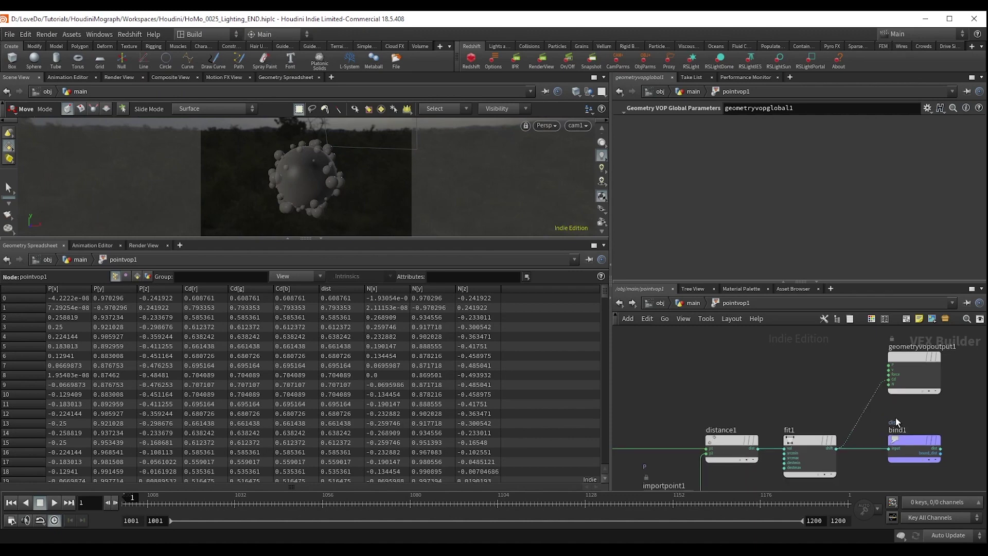
key("y")
left_click_drag(896, 417, 852, 415)
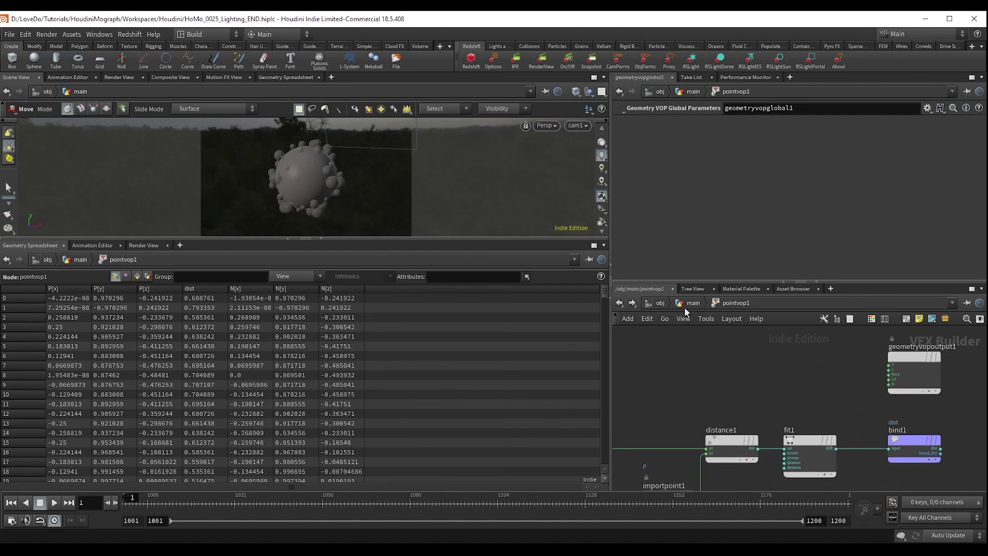
Step: Return to the network inside matnet1's primary material and show the Mantra render again
left_click(652, 304)
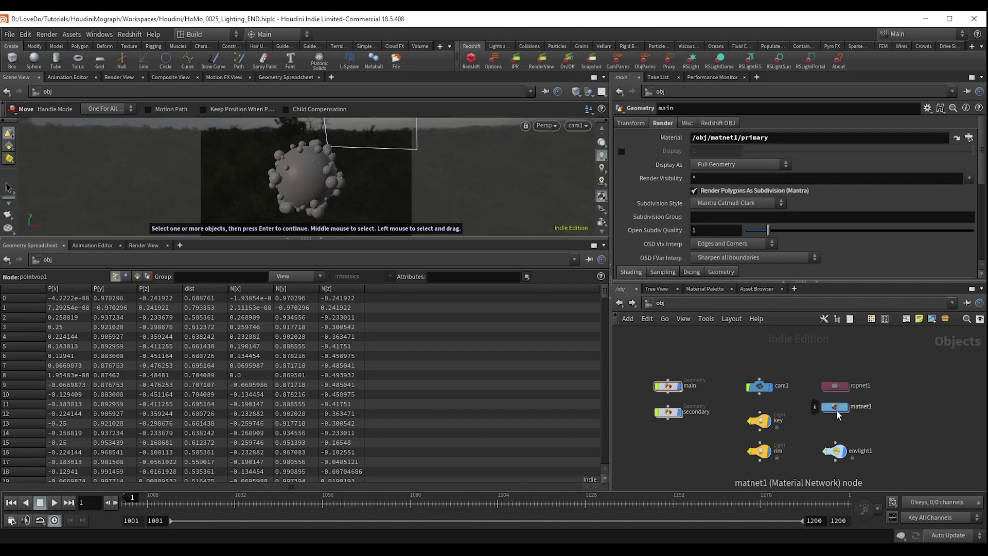
double_click(836, 410)
double_click(837, 411)
left_click(862, 406)
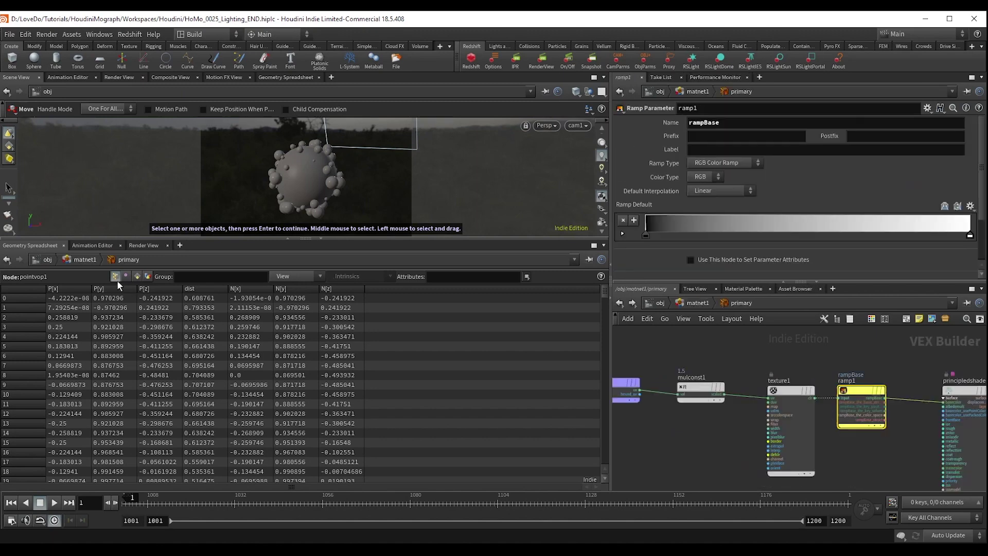
left_click(144, 245)
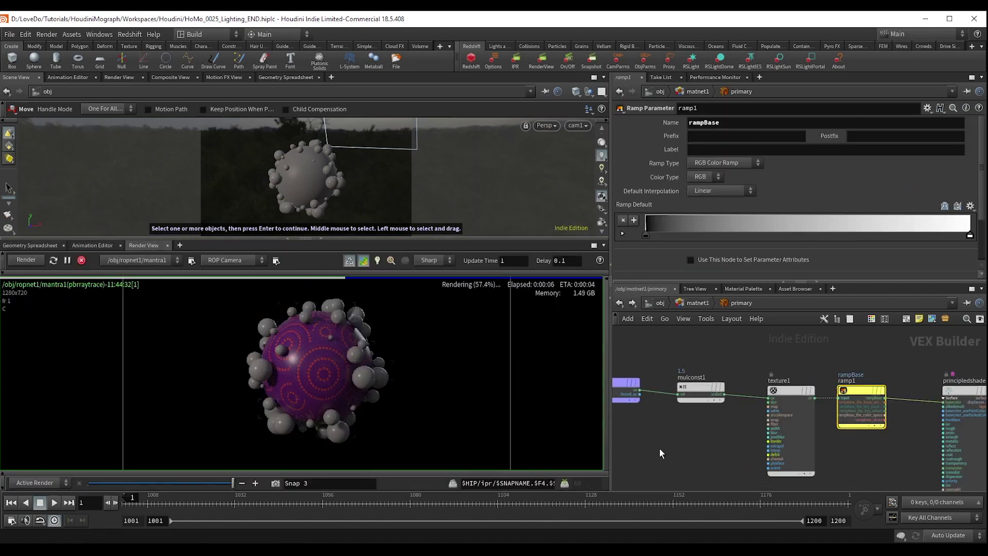
Step: Duplicate texture1 and ramp1 together above the originals, keeping the copied texture fed by mulconst1
scroll(855, 461, "down", 3)
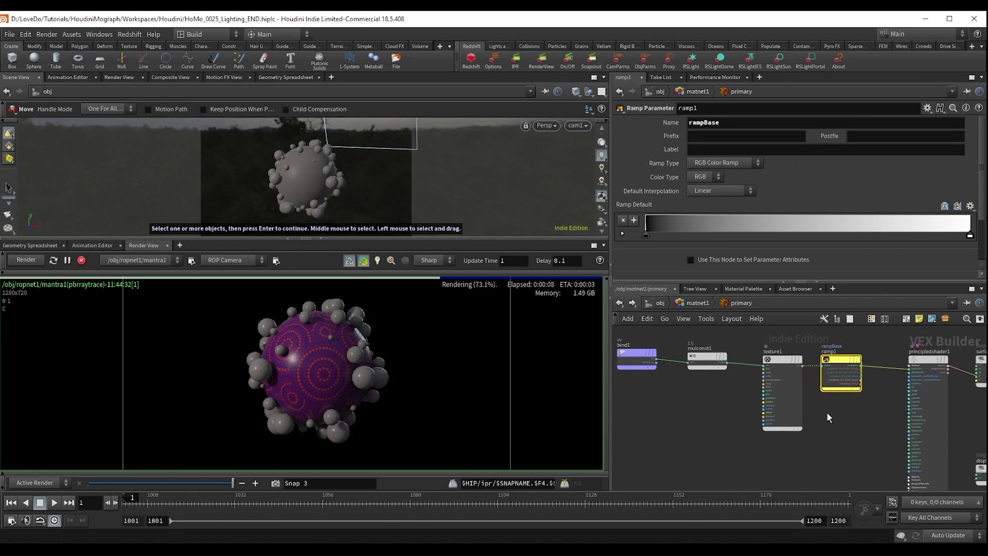
left_click_drag(861, 463, 796, 410)
middle_click_drag(849, 443, 824, 481)
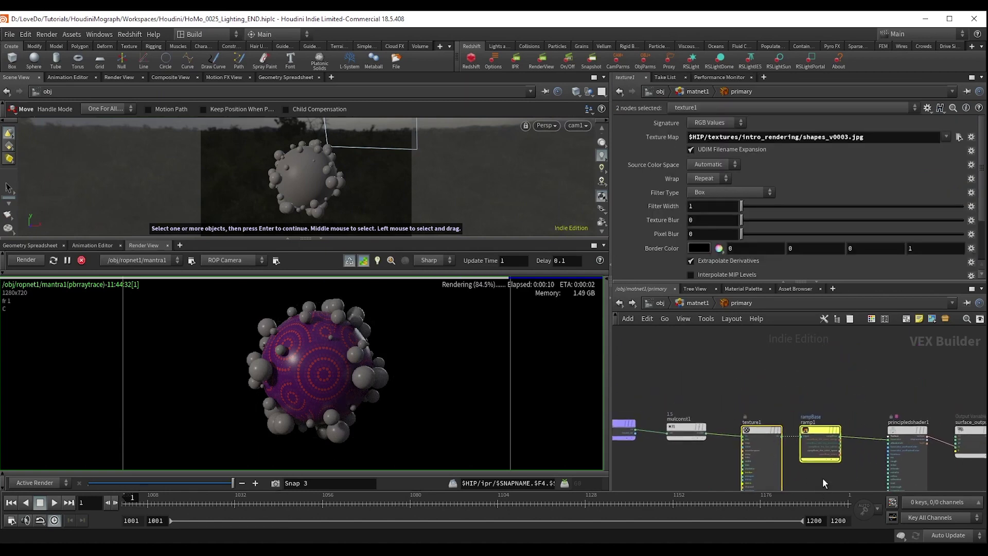
middle_click_drag(820, 431, 786, 423)
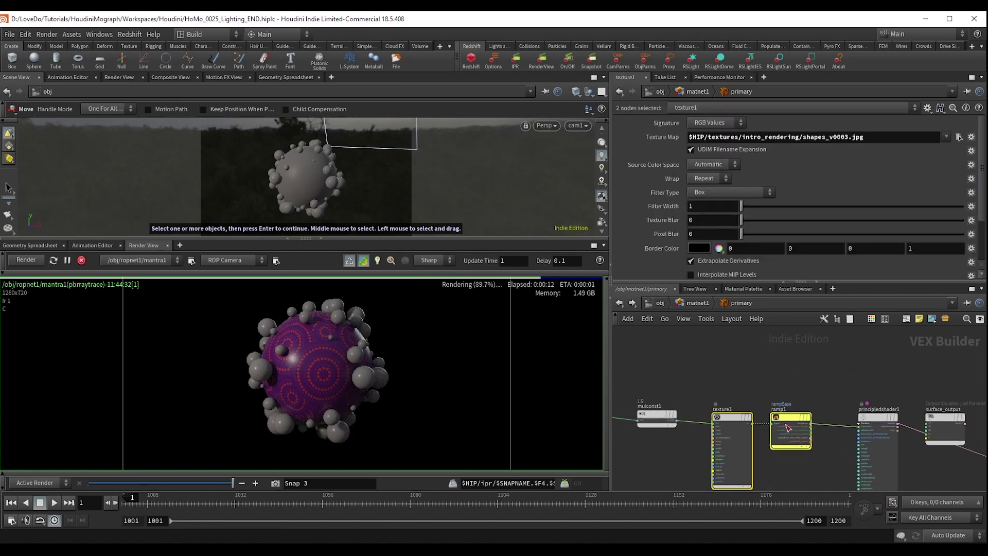
left_click_drag(786, 423, 780, 391)
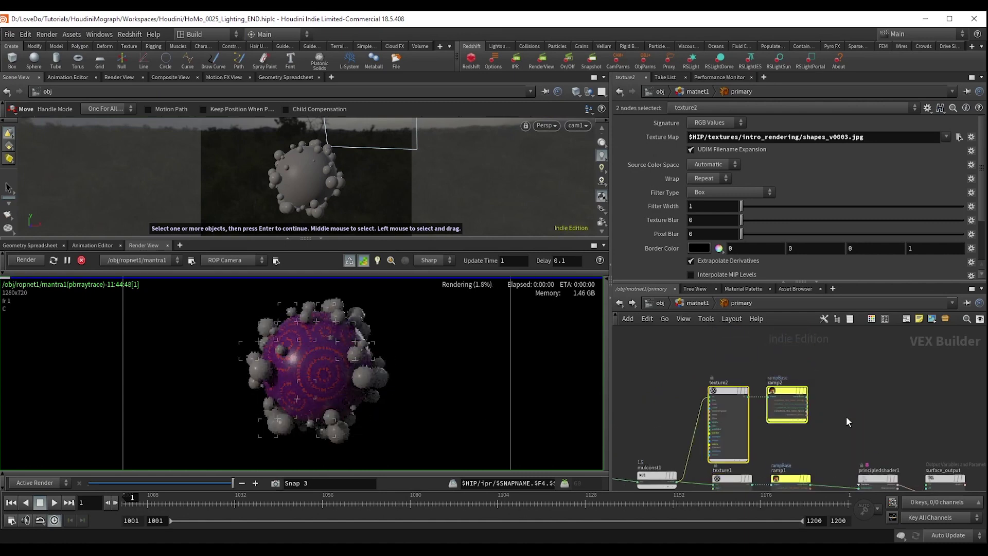
Step: Rename the duplicated ramp's parameter to rampGap
middle_click_drag(827, 449, 825, 449)
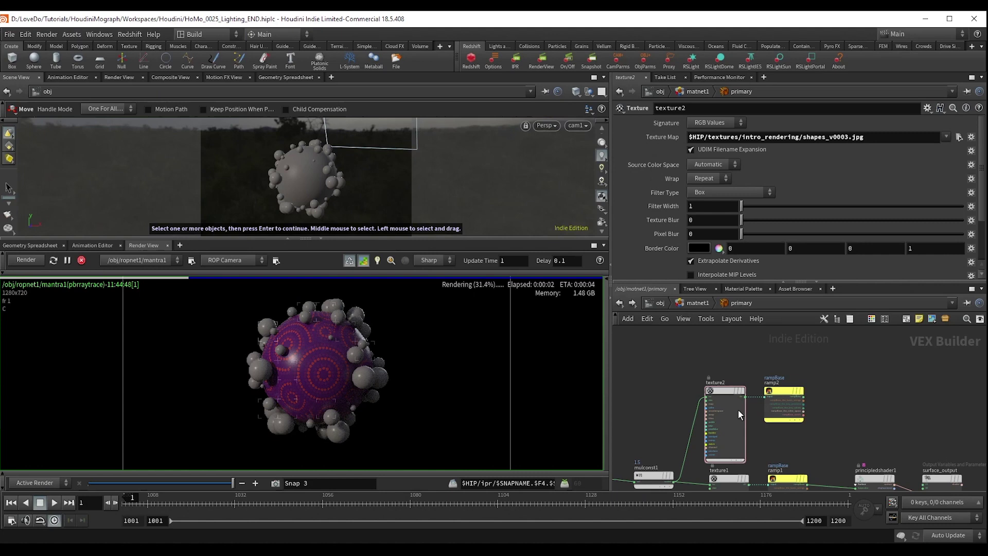
left_click(793, 392)
left_click(795, 137)
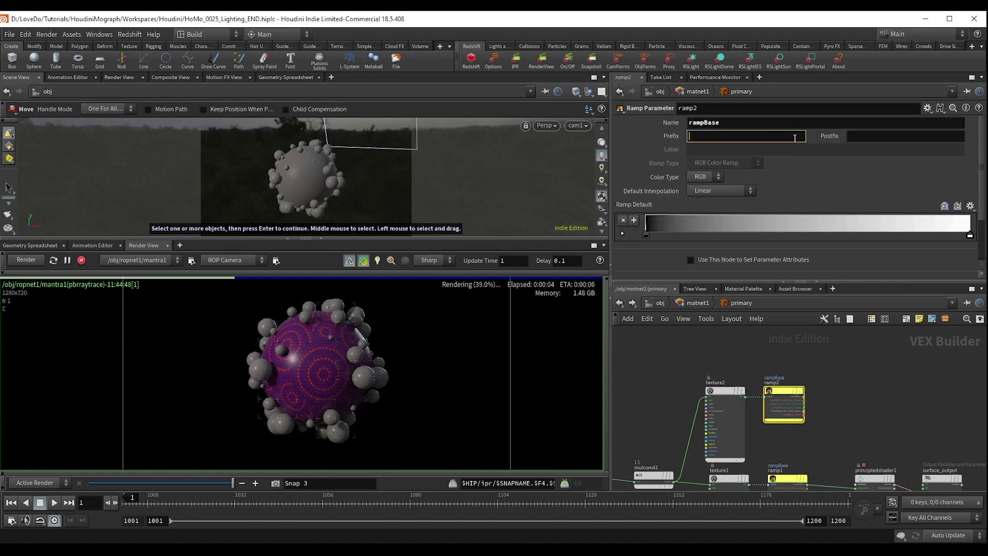
double_click(765, 122)
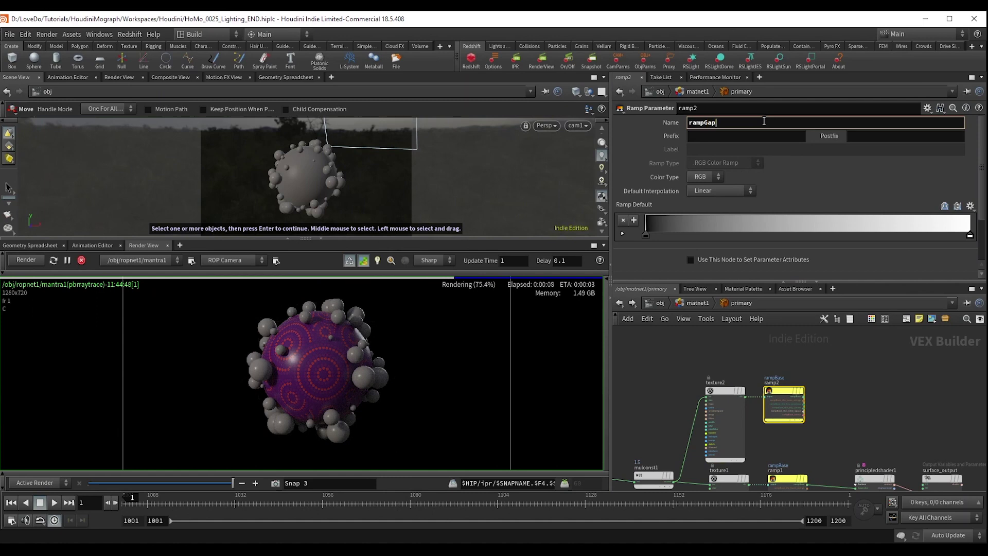
key("Return")
middle_click_drag(821, 402, 781, 364)
scroll(781, 364, "up", 2)
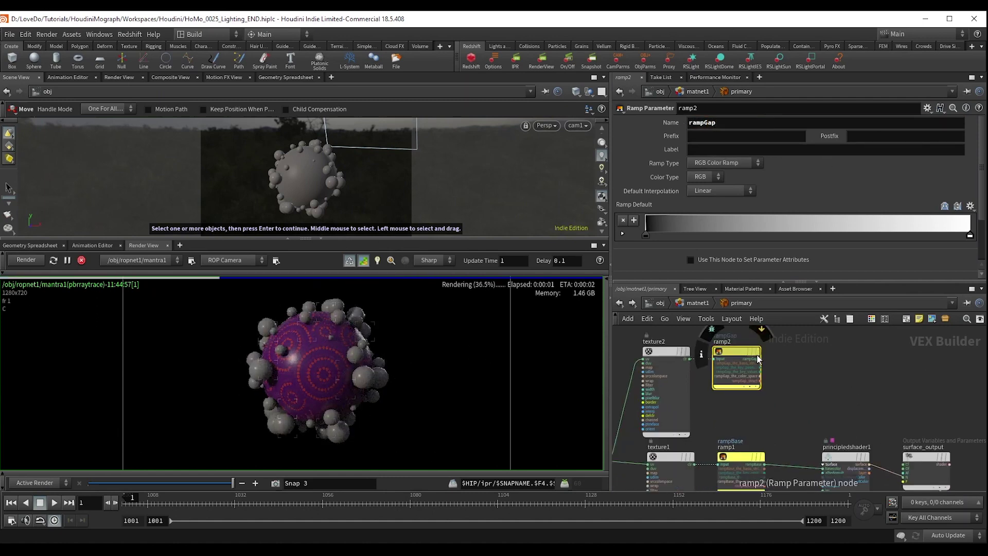
Step: Connect ramp2 to principledshader1's base color and load circles_grid_03.jpg as texture2's texture map
left_click(759, 359)
left_click(823, 469)
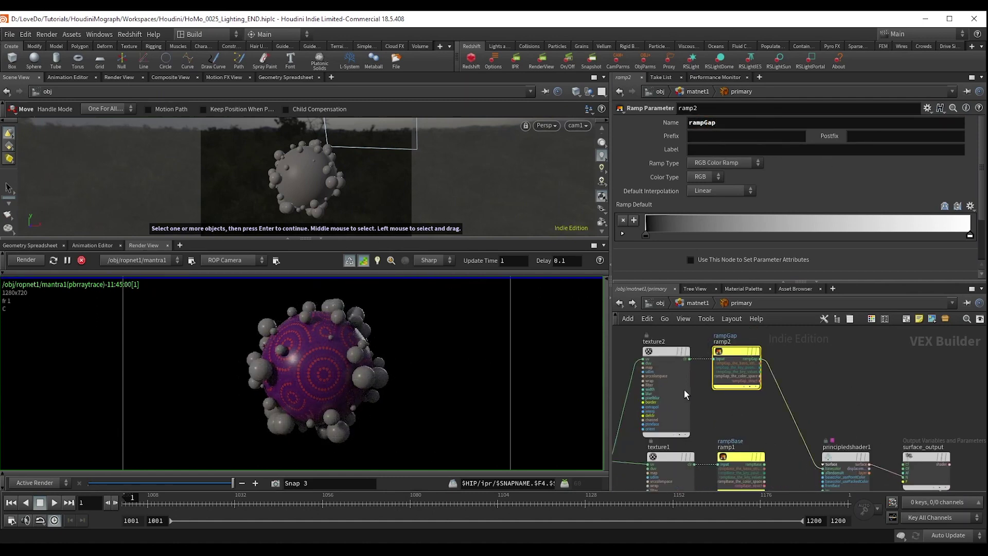
left_click(684, 389)
left_click(953, 138)
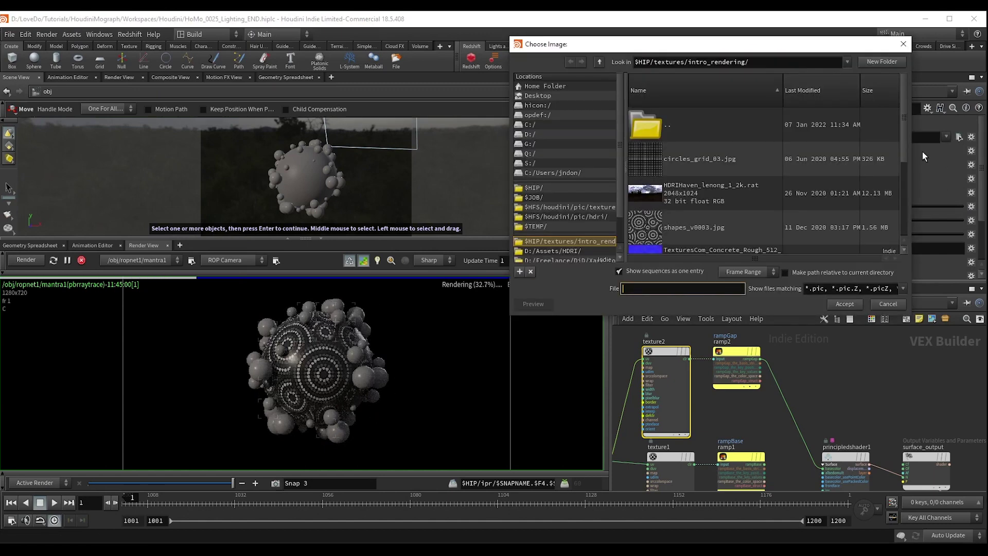
double_click(733, 158)
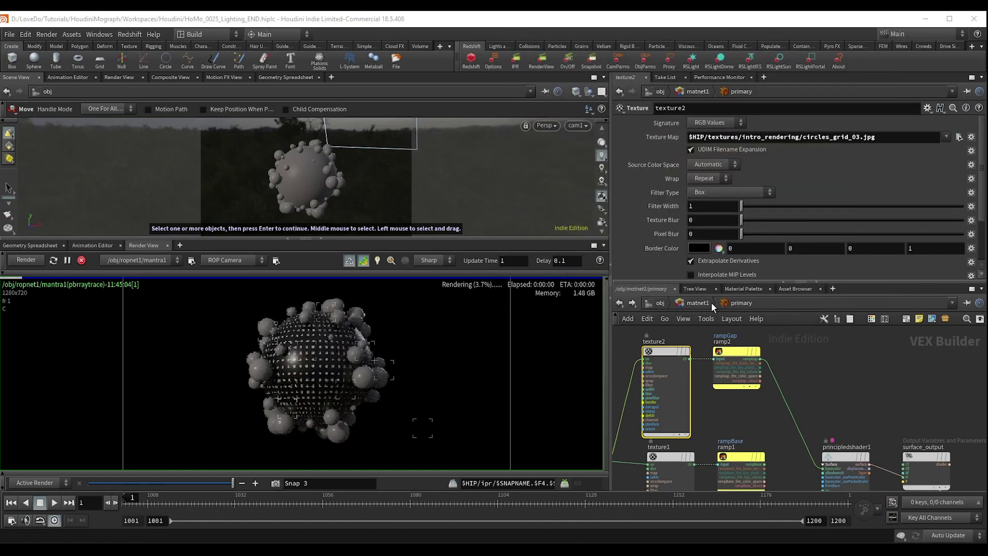
Step: On the primary material in matnet1, set rampGap's first colour point to red with R 0.916, G 0, B 0
left_click(711, 302)
scroll(666, 252, "down", 2)
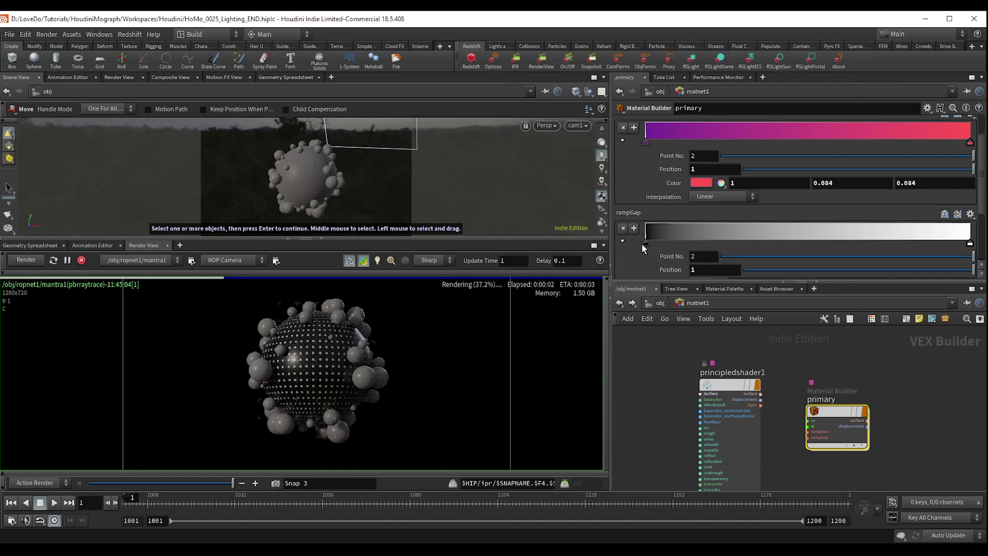
double_click(645, 244)
left_click_drag(898, 304, 926, 304)
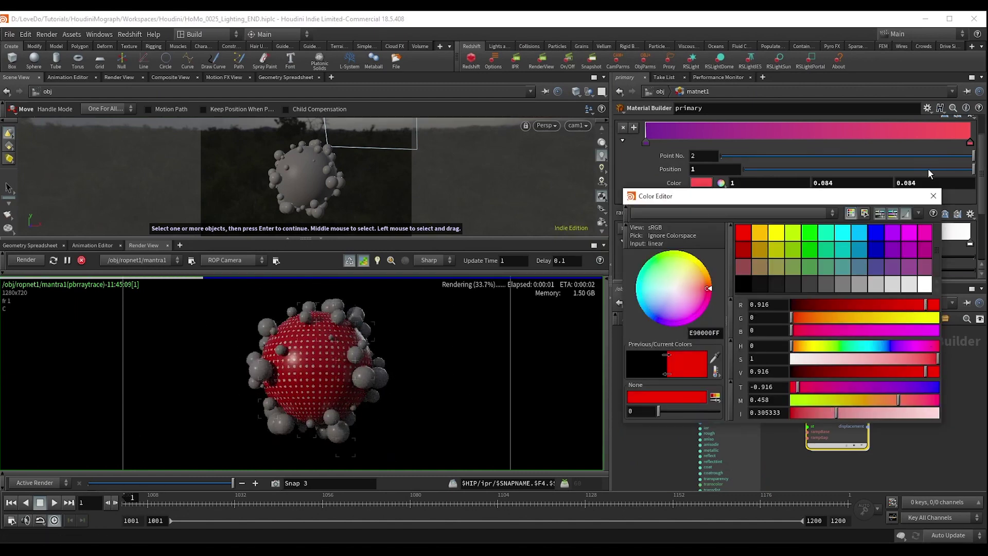
left_click(933, 196)
Step: Set rampGap's end colour point to yellow with hue 53 and saturation 0.872
double_click(971, 243)
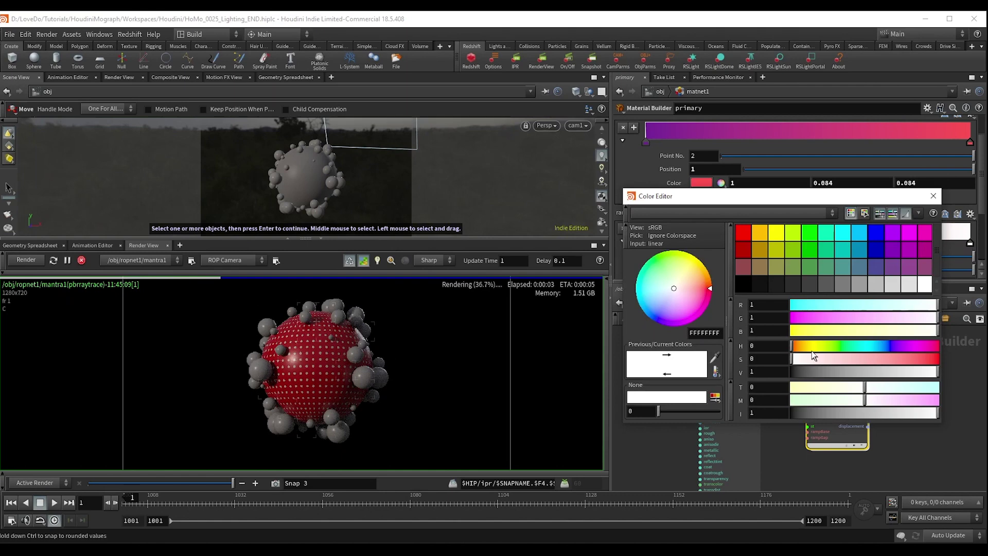
left_click(812, 351)
left_click_drag(819, 358, 920, 358)
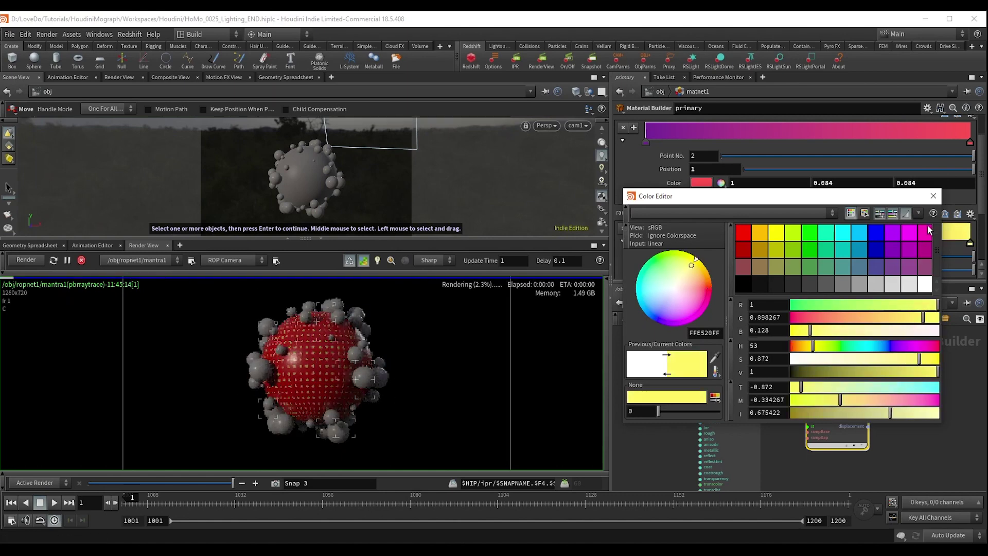
left_click(934, 197)
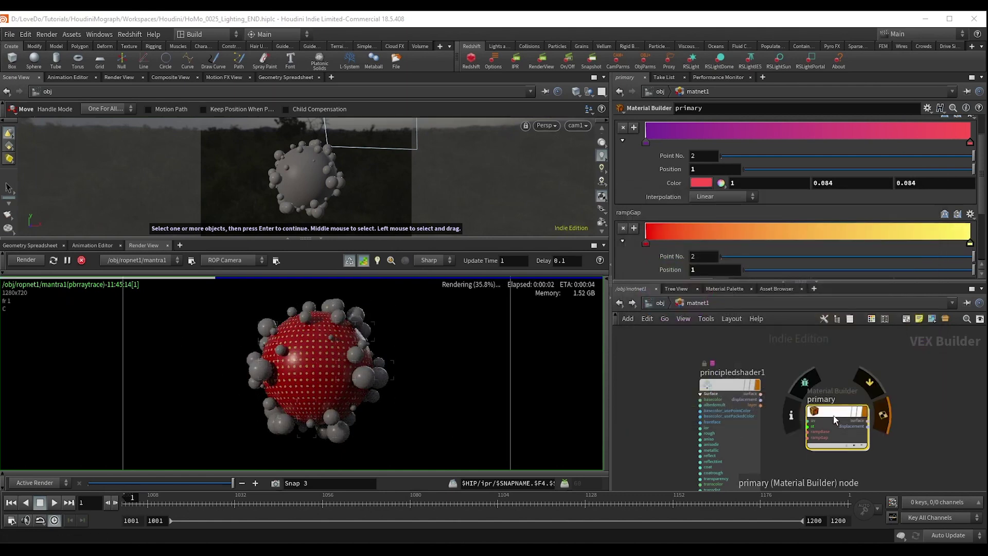
Step: Inside the primary material, add a Mix node that blends ramp2 and ramp1 and feeds principledshader1's base color
double_click(816, 412)
key("Tab")
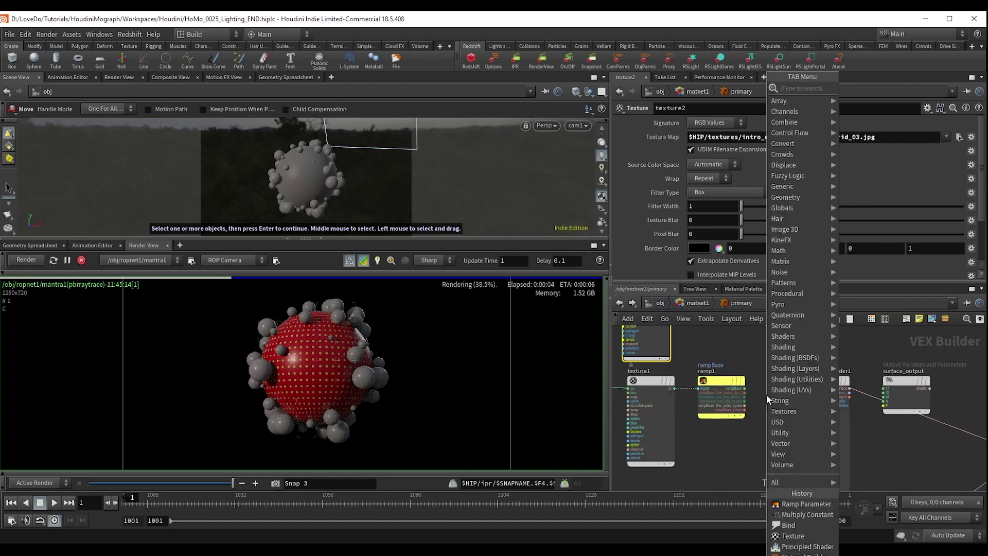
type("mix")
key("Return")
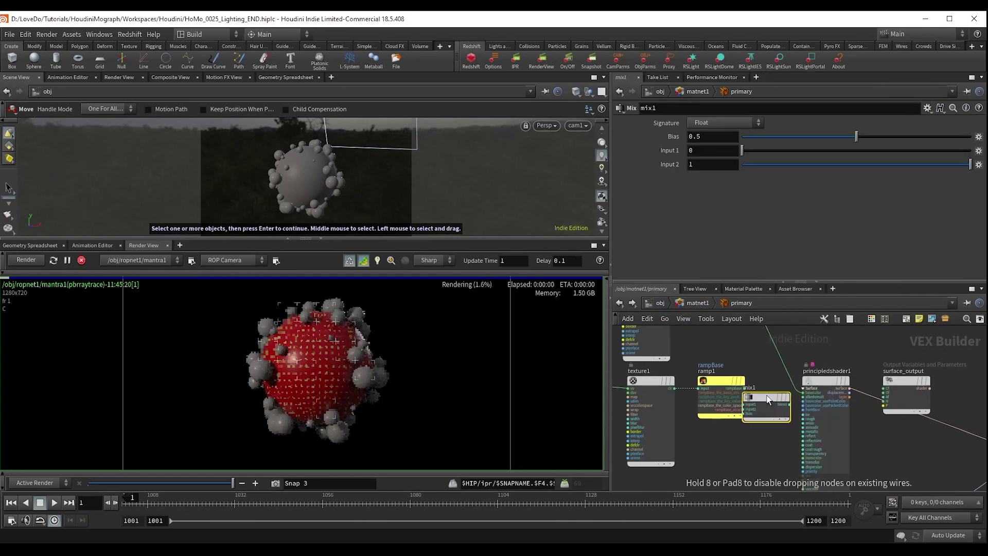
left_click(779, 352)
left_click(781, 361)
left_click(746, 389)
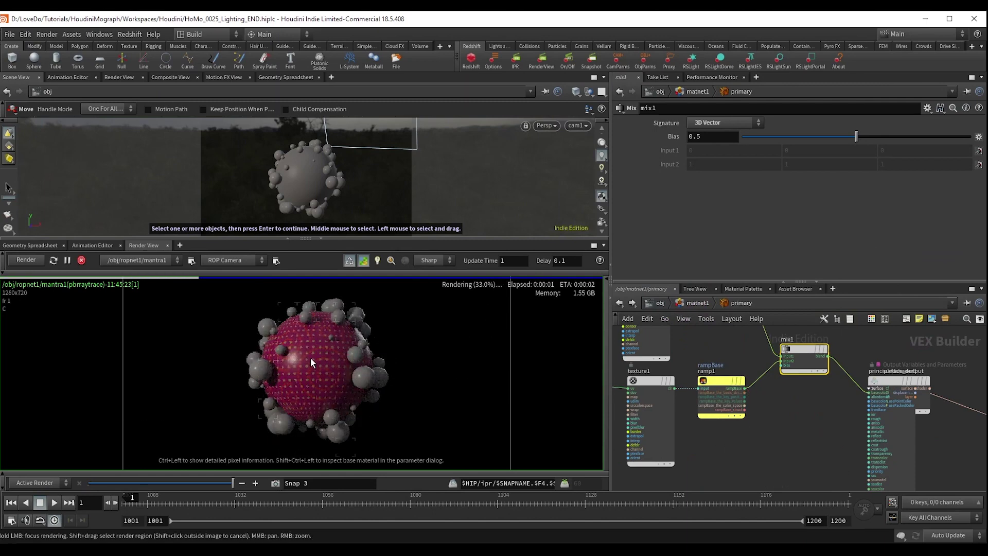
Step: Try different bias values on mix1, from 0.063 up to 1, and leave it at 0.529
scroll(312, 360, "up", 2)
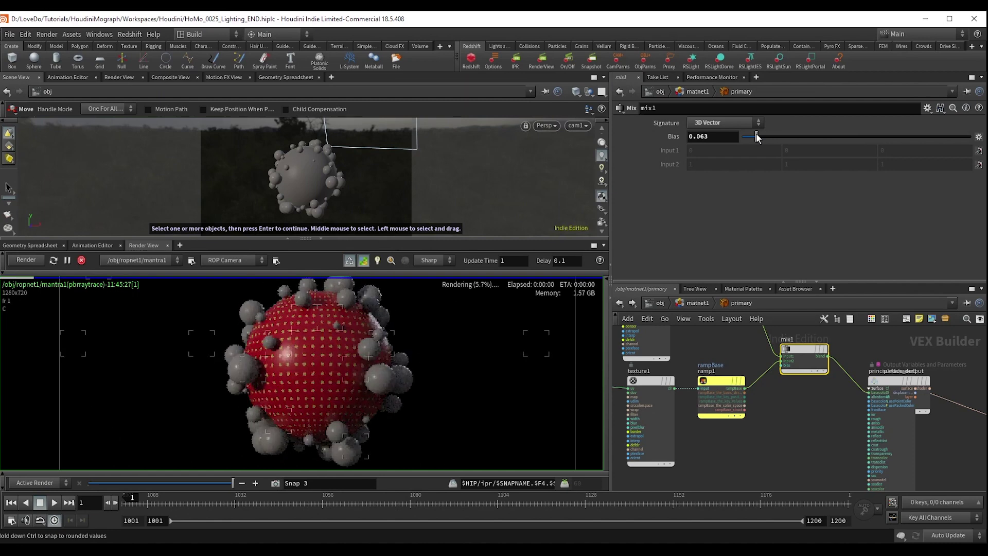
mouse_move(863, 140)
left_mouse_down()
mouse_move(950, 139)
mouse_move(863, 137)
left_mouse_up()
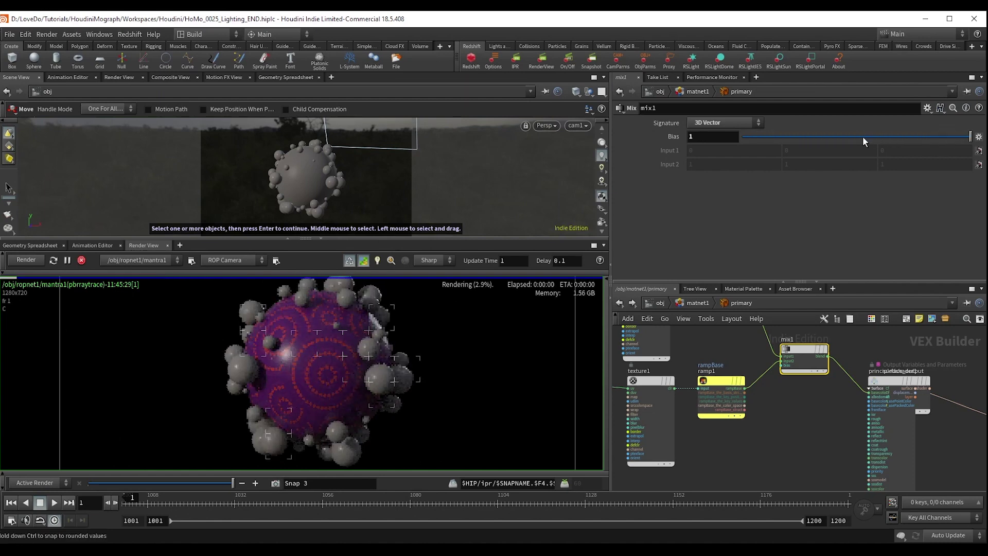
Step: Add a Bind node below texture1, name its parameter dist, and connect its output to mix1's bias input
scroll(768, 404, "down", 3)
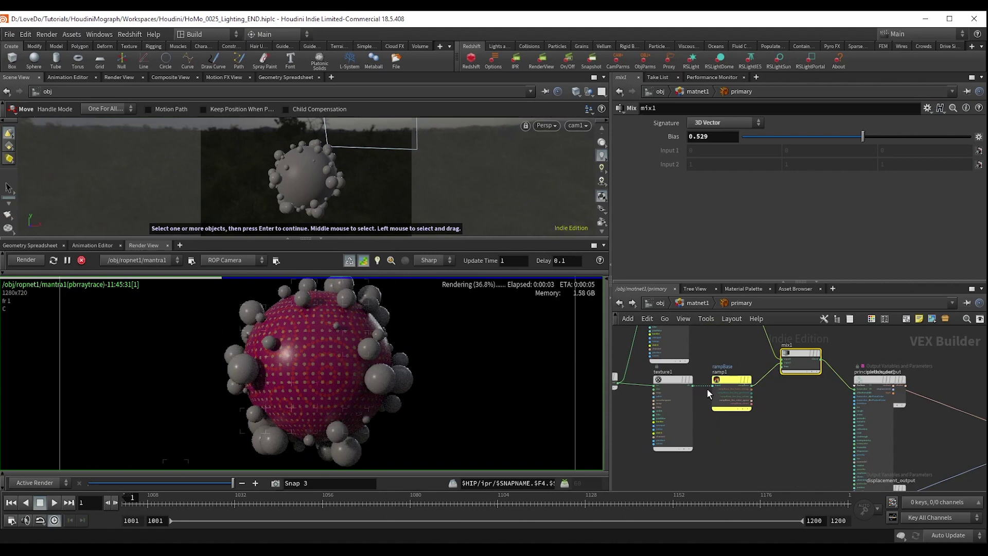
scroll(769, 420, "up", 1)
middle_click_drag(770, 421, 845, 429)
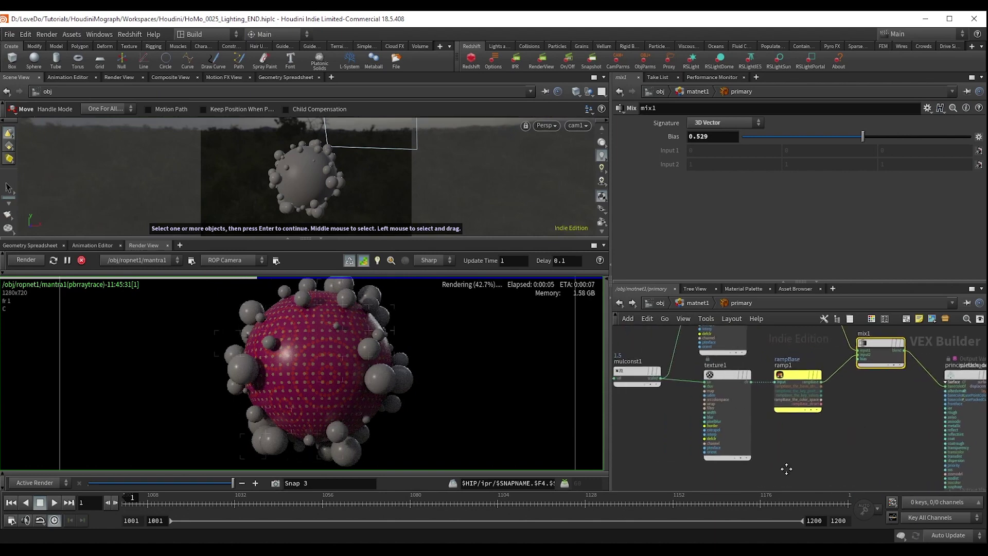
middle_click_drag(751, 487, 741, 444)
scroll(736, 455, "down", 2)
key("Tab")
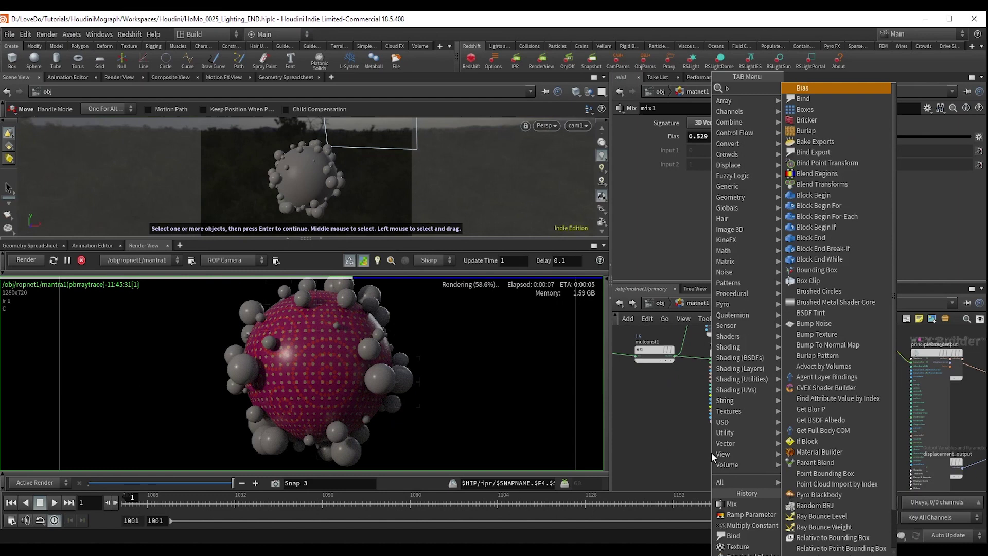
type("bind")
key("Return")
left_click(712, 453)
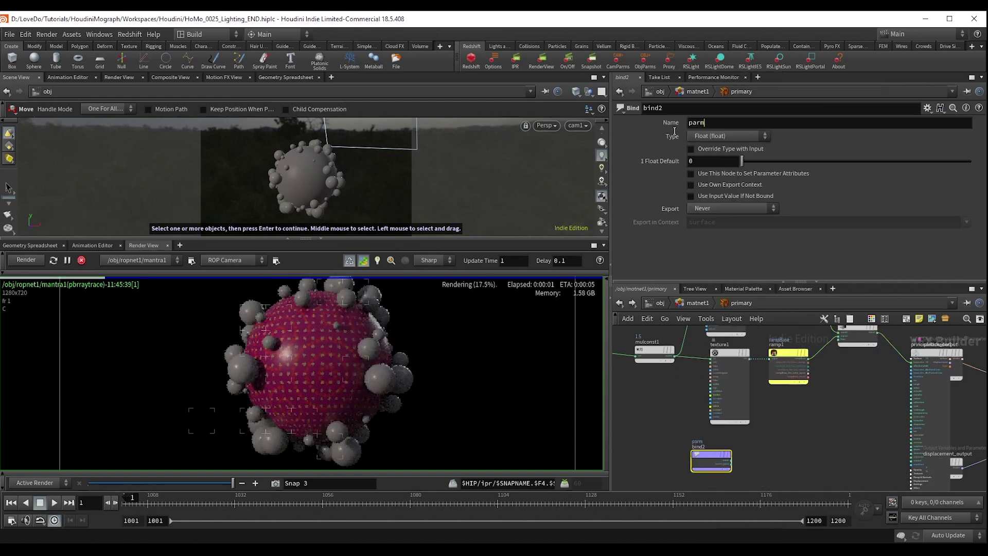
type("dist")
key("Return")
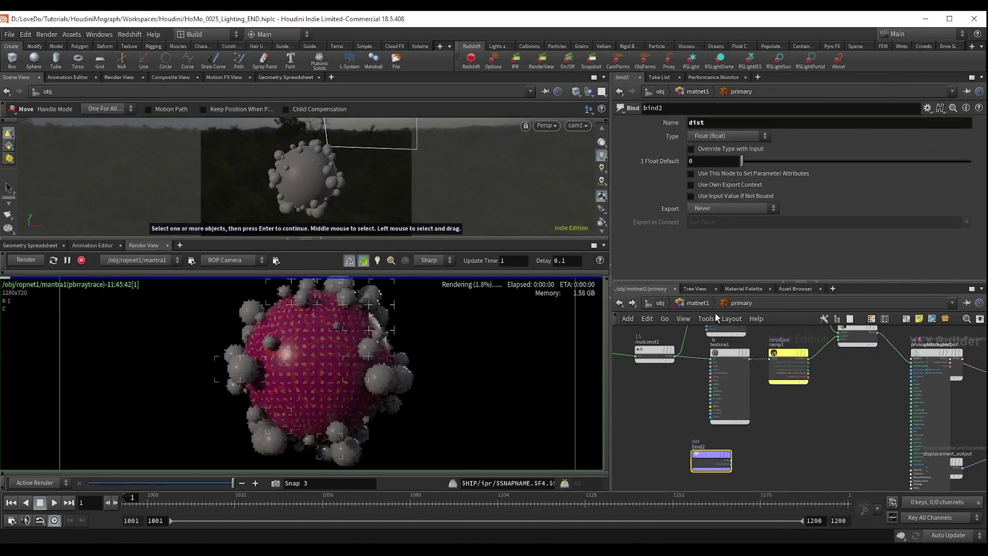
left_click(837, 341)
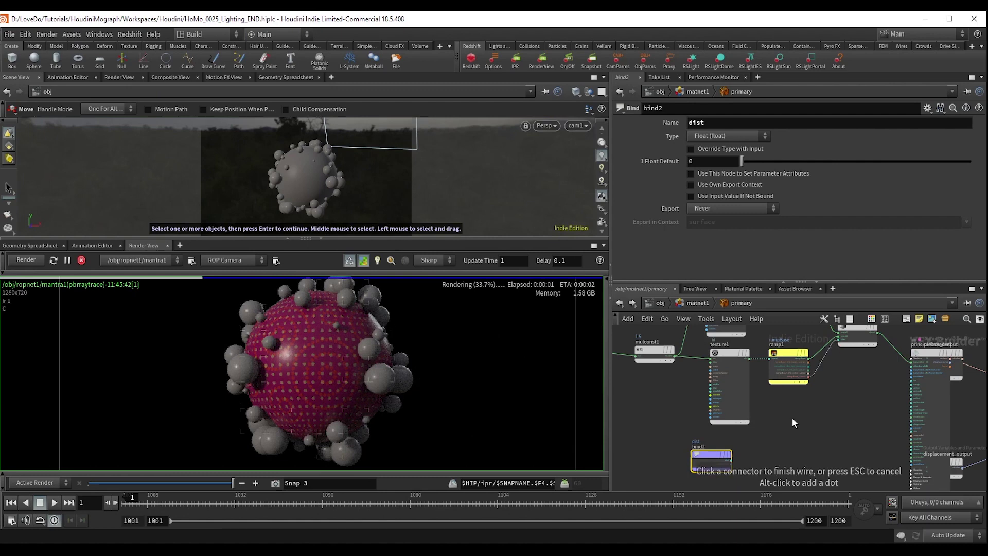
left_click(743, 453)
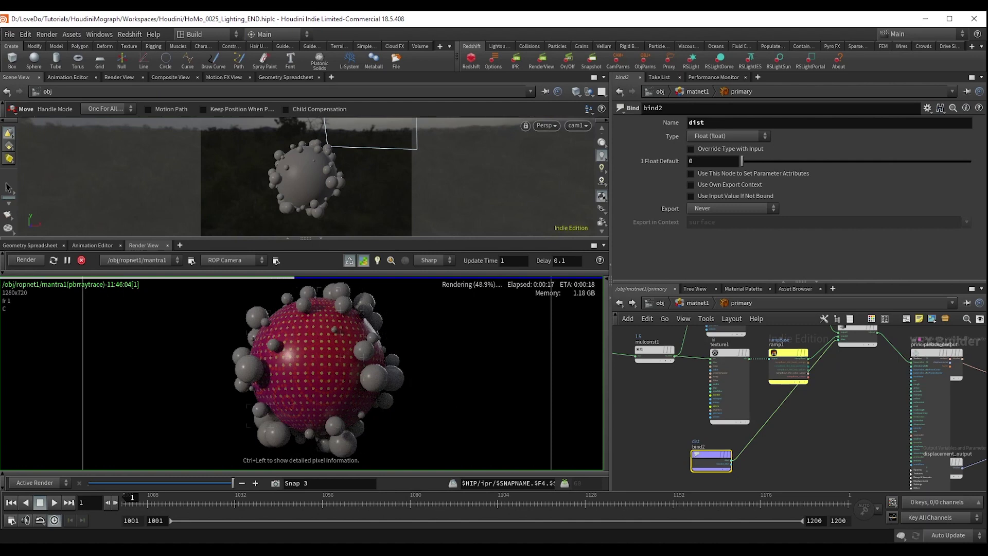
Step: Insert a Fit Range node on the wire between bind2 and mix1's bias input
key("Tab")
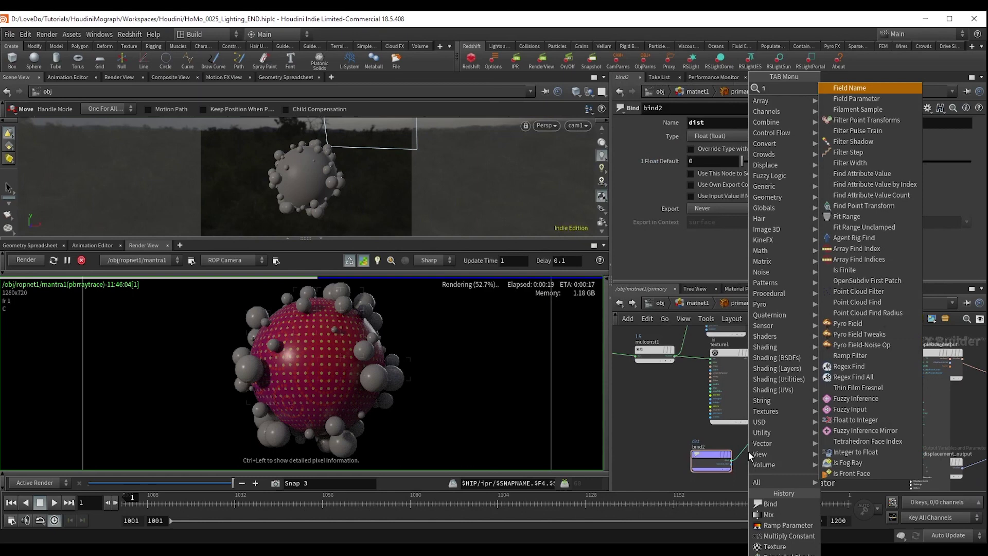
type("fit")
key("Return")
left_click(748, 452)
left_click_drag(745, 452, 783, 453)
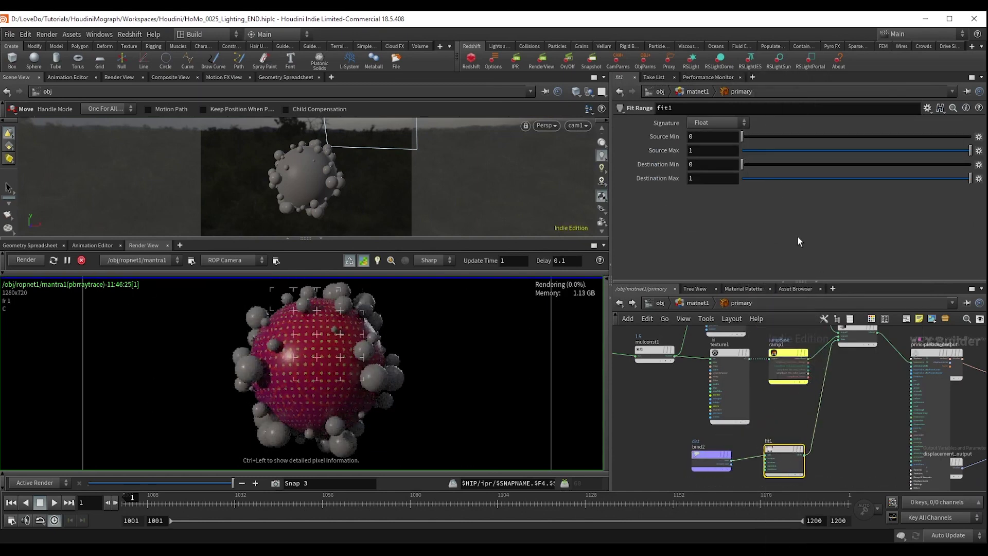
Step: Set fit1's Source Min to 0.293 and Source Max to 0.326, and check the pattern boundary in the render
left_click(713, 137)
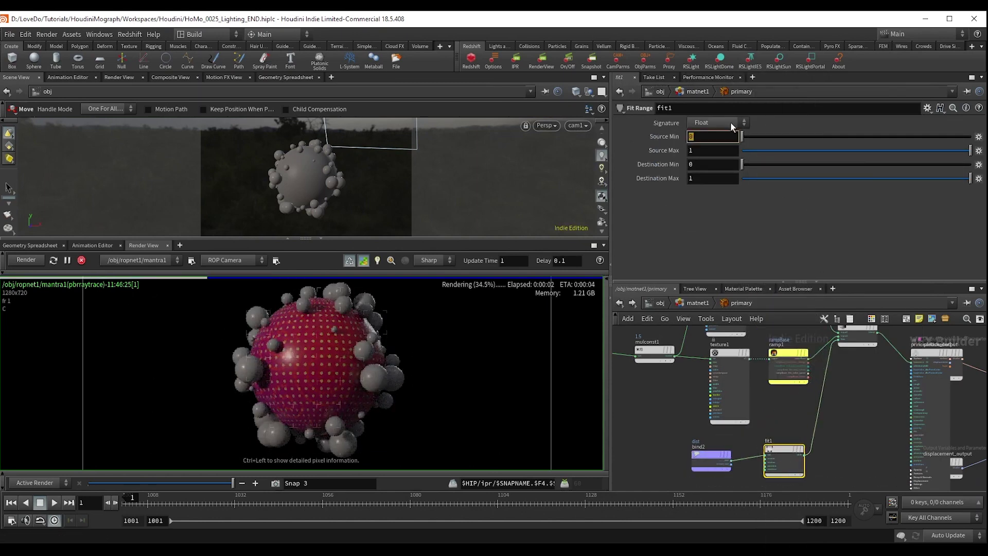
left_click_drag(742, 136, 816, 149)
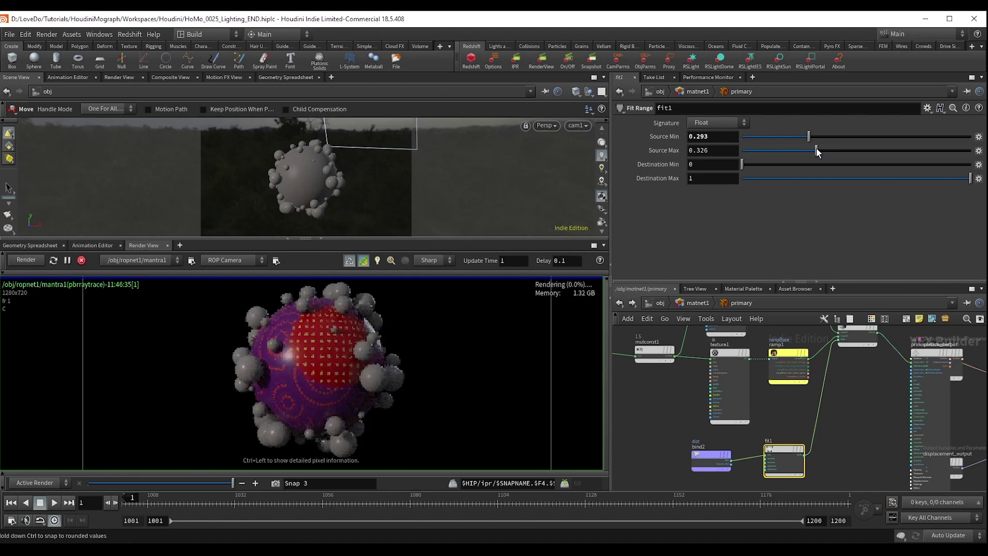
left_click(304, 360)
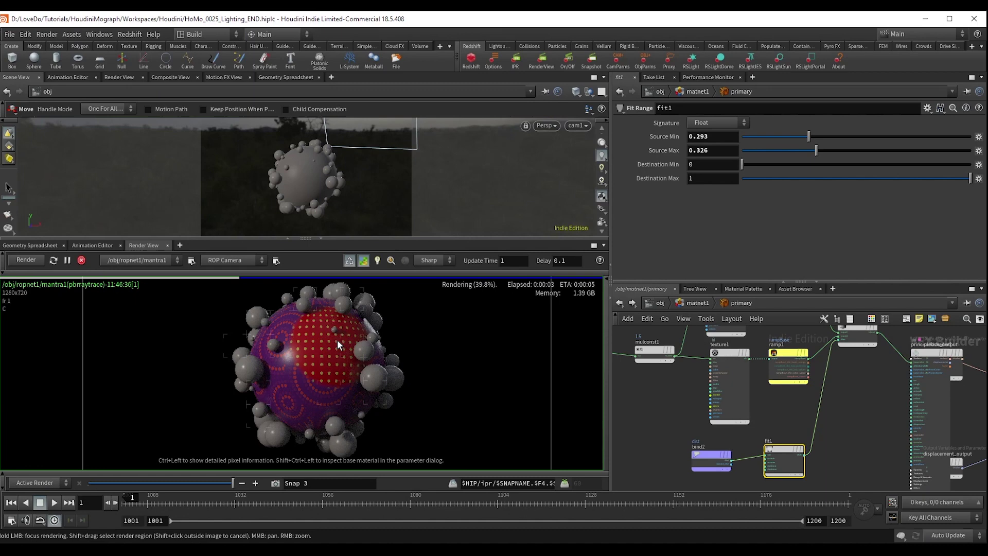
scroll(300, 338, "up", 3)
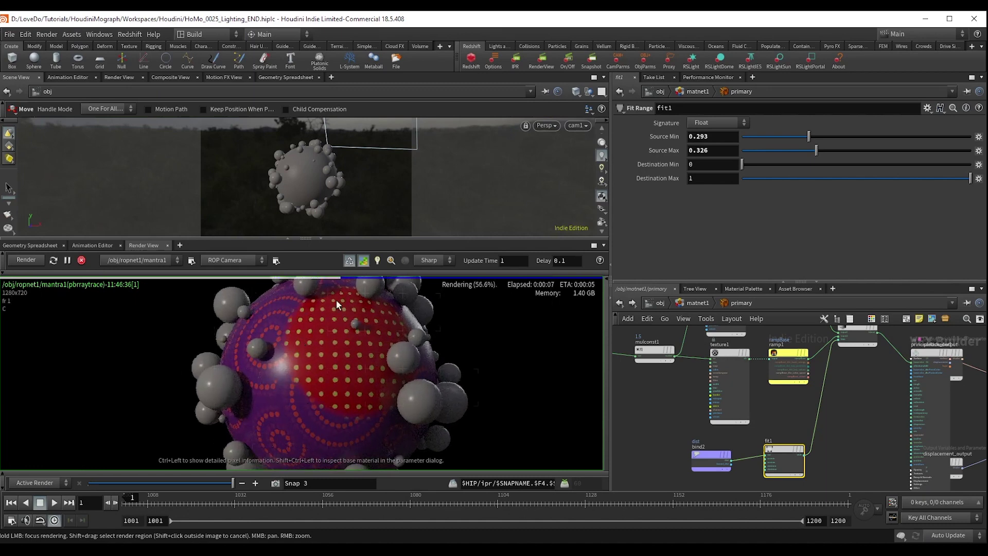
Step: Add an Anti-Aliased Noise node below bind2
middle_click_drag(717, 465, 721, 440)
key("Tab")
type("n")
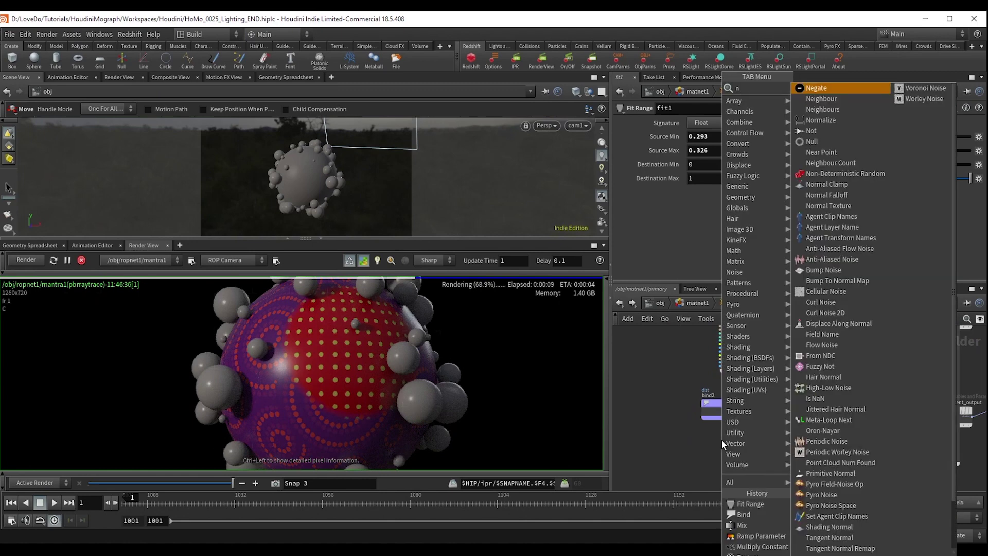
type("oise")
key("Down")
key("Return")
left_click(722, 440)
Step: Place surface_globals beside aanoise1 and connect its P output to the noise's pos input
scroll(713, 399, "down", 3)
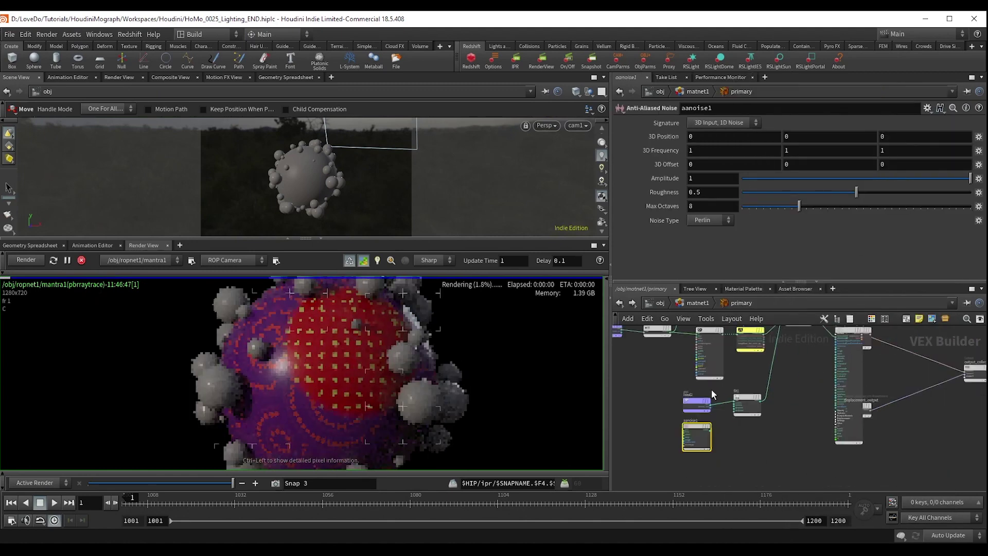
middle_click_drag(639, 380, 742, 382)
left_click_drag(669, 377, 759, 453)
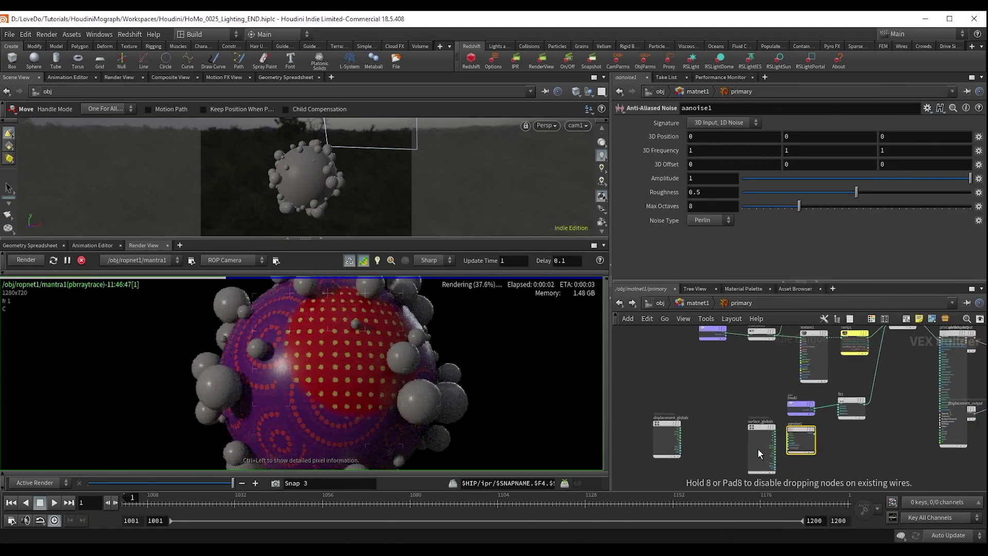
scroll(758, 449, "up", 4)
left_click(778, 434)
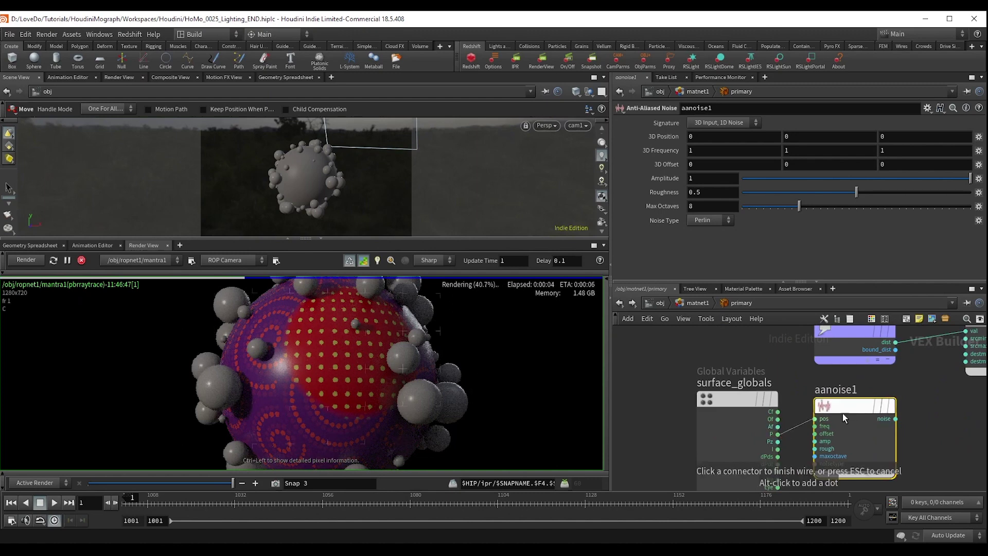
left_click(844, 418)
Step: Insert an Add node between bind2 and fit1 and connect aanoise1's noise output to its second input
scroll(844, 418, "down", 3)
middle_click_drag(916, 428, 788, 436)
key("Tab")
type("a")
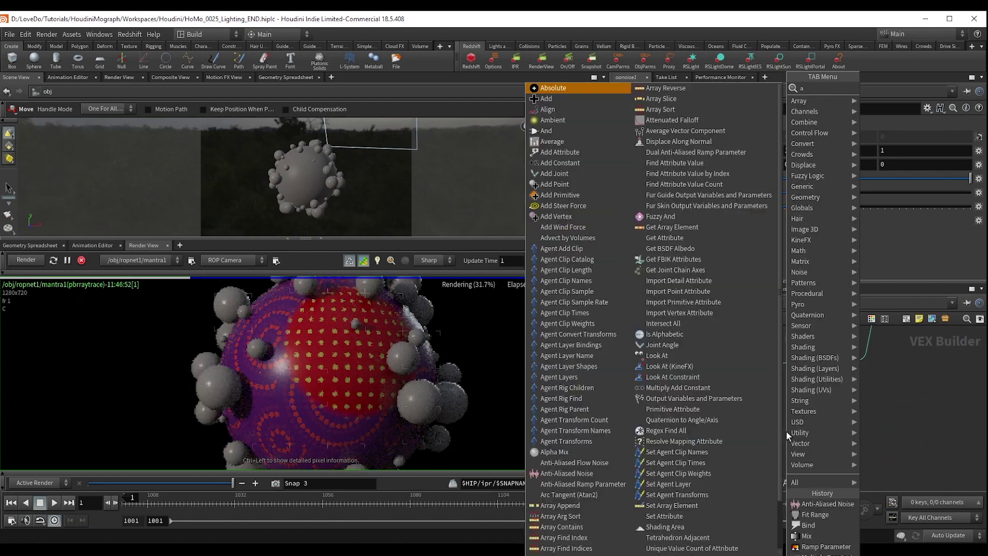
type("dd")
key("Return")
key("Return")
left_click_drag(786, 432, 776, 375)
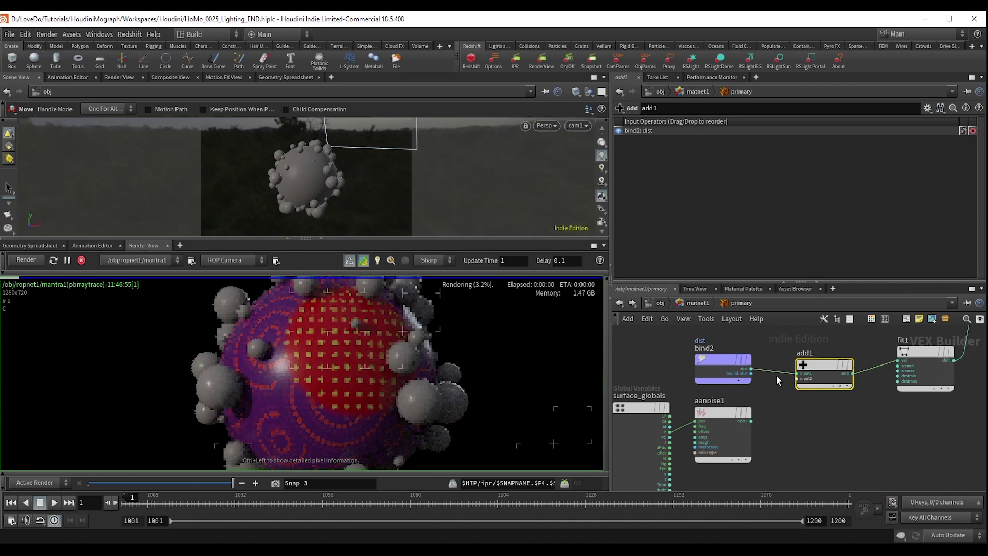
left_click(798, 379)
left_click(751, 421)
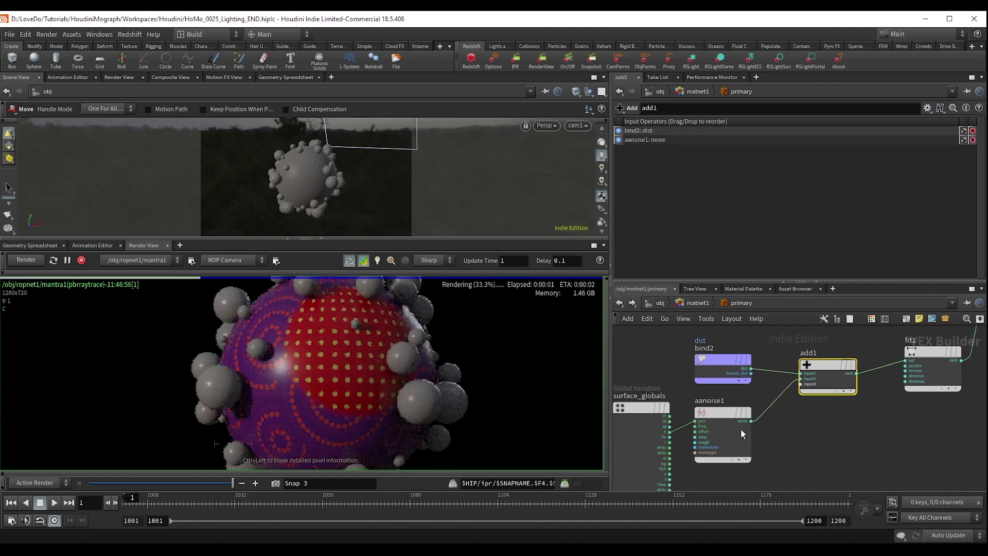
Step: Set aanoise1's 3D Frequency to 2 on all three axes
left_click(735, 411)
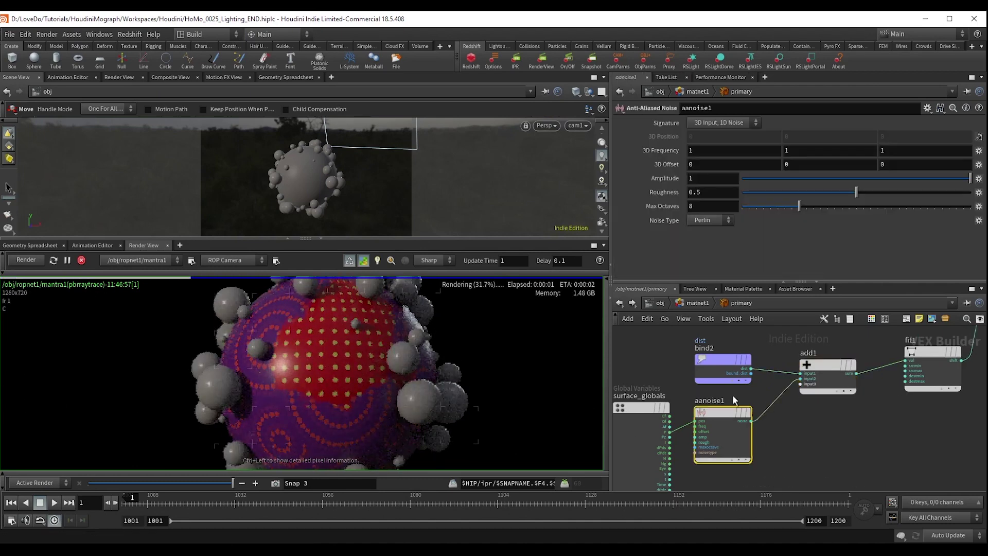
middle_click_drag(654, 151, 707, 151)
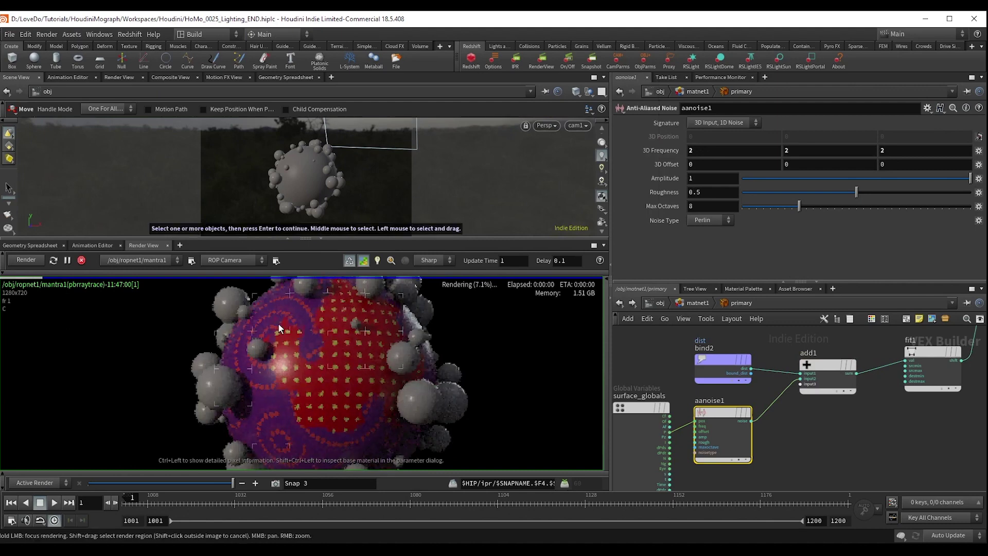
Step: Lower aanoise1's Amplitude to 0.255 and inspect the distorted mask edge in the render
left_click_drag(925, 178, 887, 180)
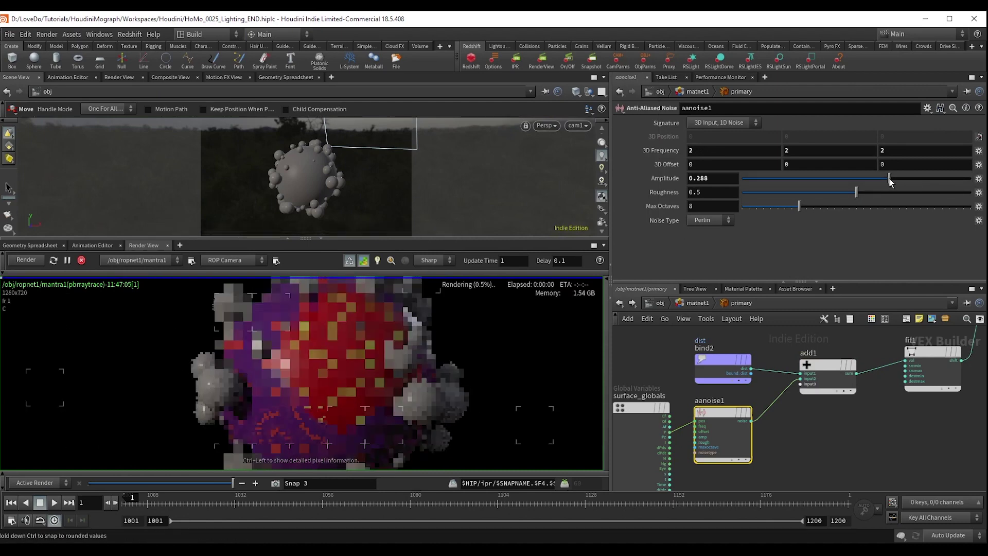
scroll(288, 354, "down", 2)
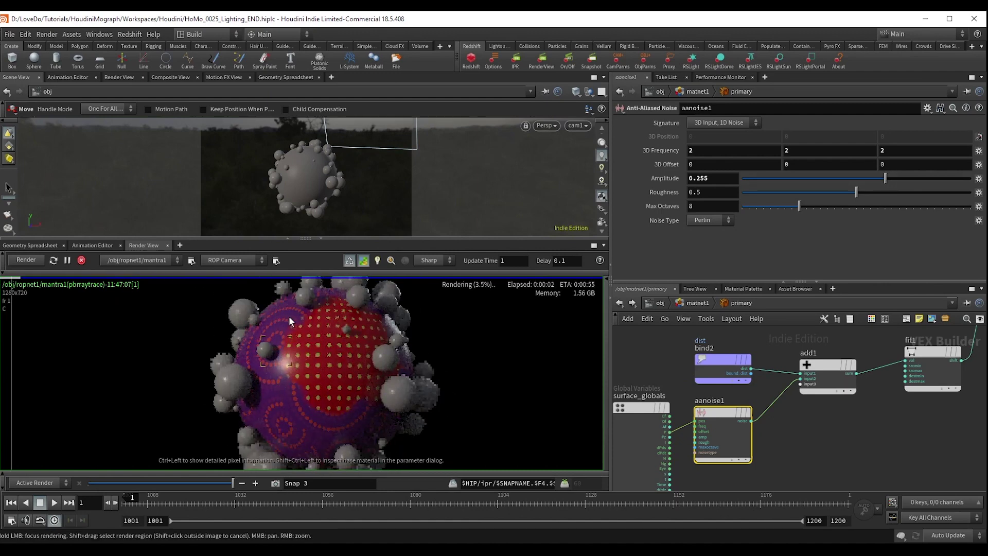
scroll(433, 349, "down", 4)
scroll(443, 350, "up", 3)
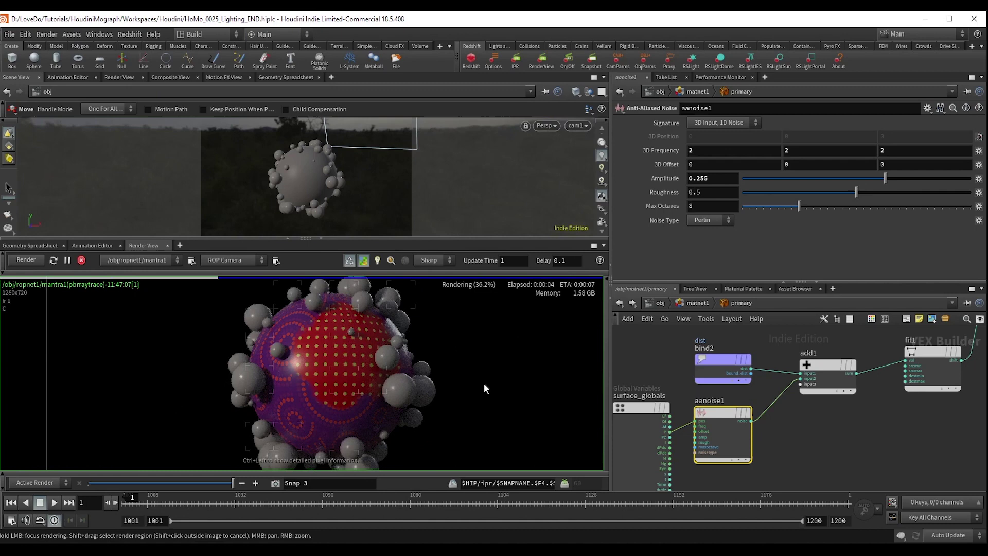
middle_click_drag(484, 383, 413, 374)
Step: Move displacement_output beneath output_collect to free up space in front of principledshader1
scroll(809, 428, "down", 5)
middle_click_drag(810, 428, 713, 420)
scroll(836, 443, "up", 2)
scroll(857, 445, "down", 2)
middle_click_drag(859, 438, 741, 442)
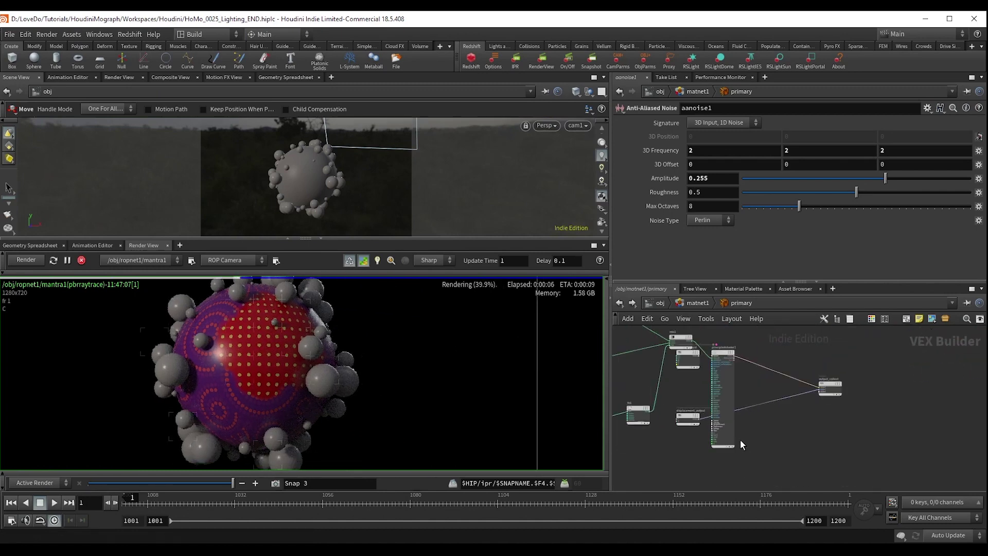
left_click_drag(688, 418, 827, 434)
key("l")
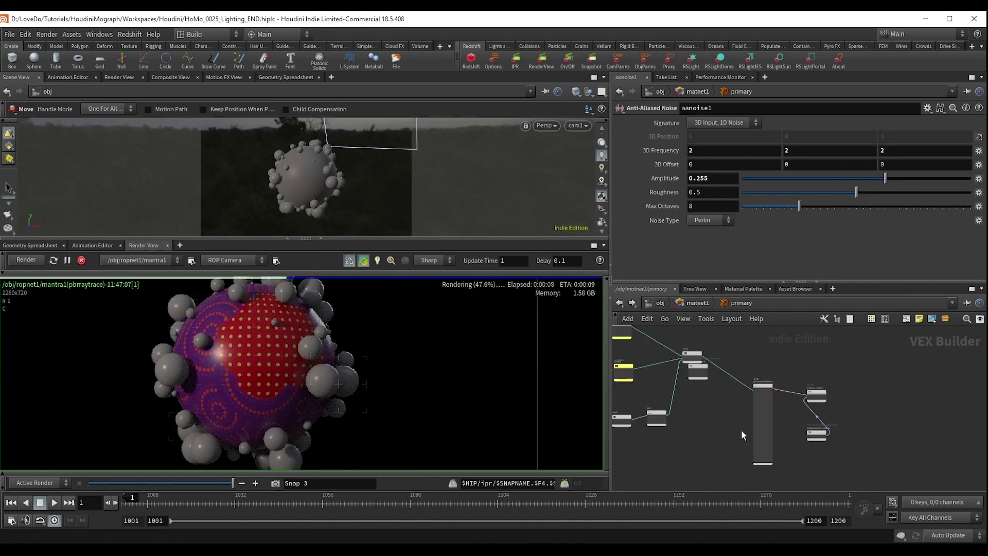
Step: Duplicate a Texture node beside principledshader1 and load TexturesCom_Concrete_Rough_512_roughness.tif as its texture map
left_click_drag(634, 460, 764, 450)
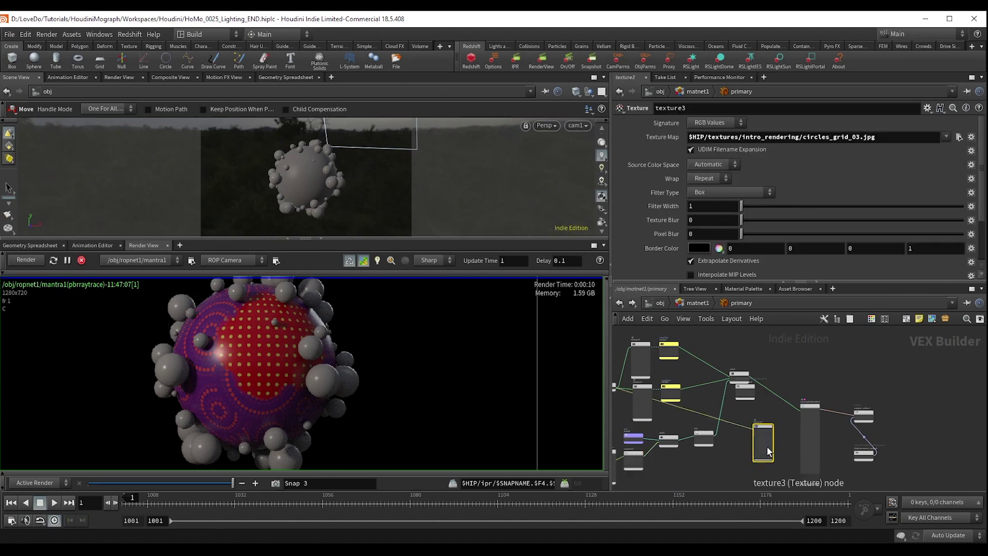
scroll(739, 444, "up", 3)
scroll(762, 443, "up", 2)
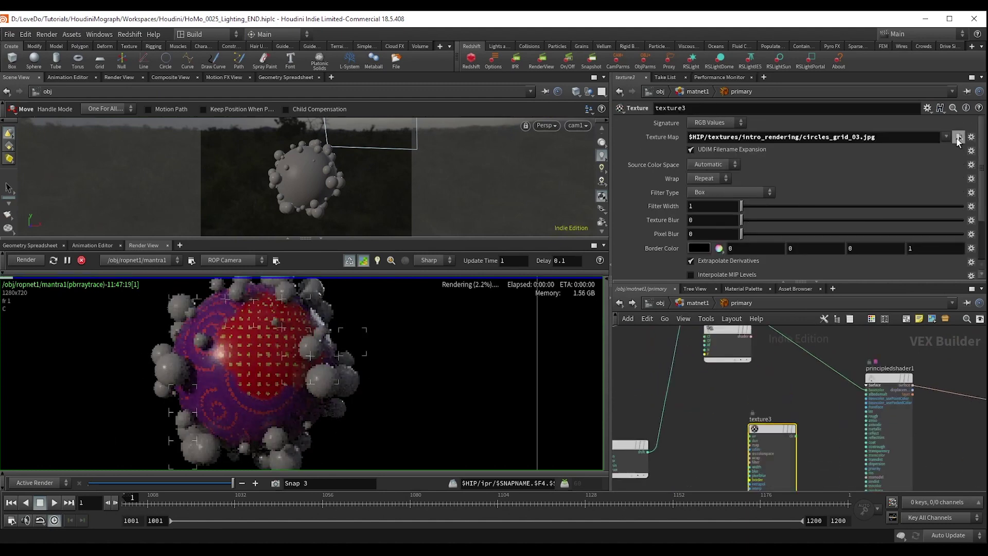
left_click(959, 137)
scroll(715, 224, "down", 2)
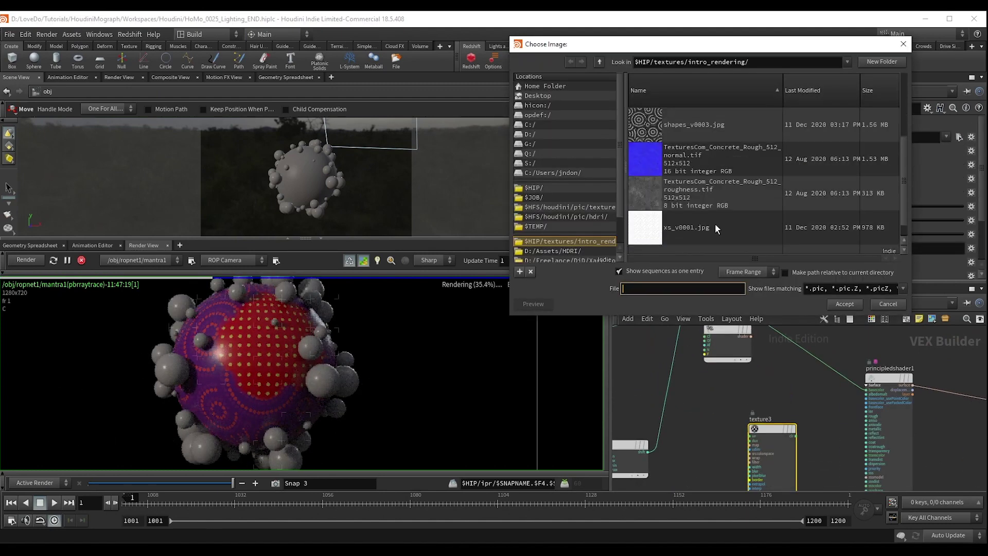
double_click(703, 198)
scroll(702, 396, "up", 5)
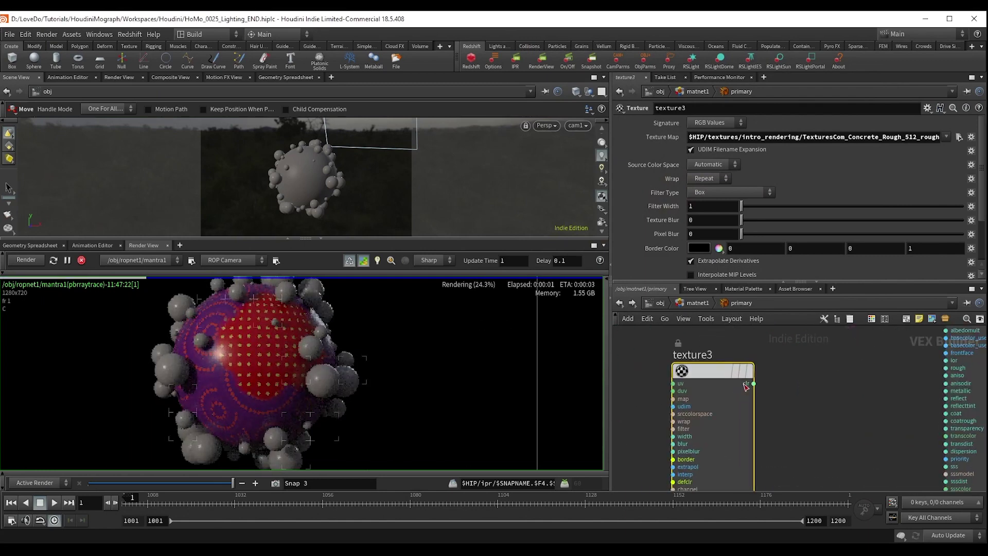
Step: Add a Vector to Float node fed by texture3's clr output
left_click(753, 384)
key("Tab")
type("vectof")
key("Return")
key("Return")
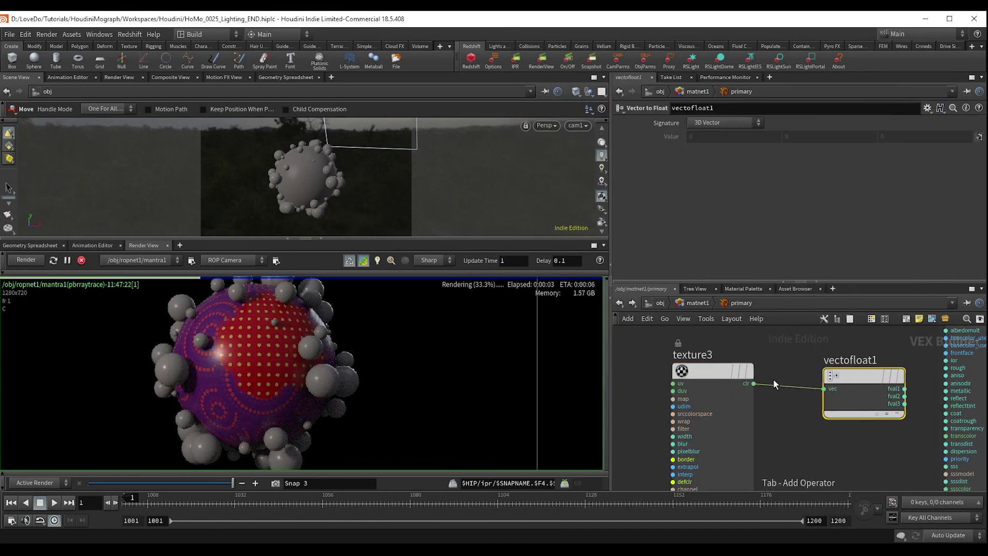
scroll(824, 436, "down", 3)
middle_click_drag(920, 453, 762, 428)
left_click_drag(763, 429, 825, 407)
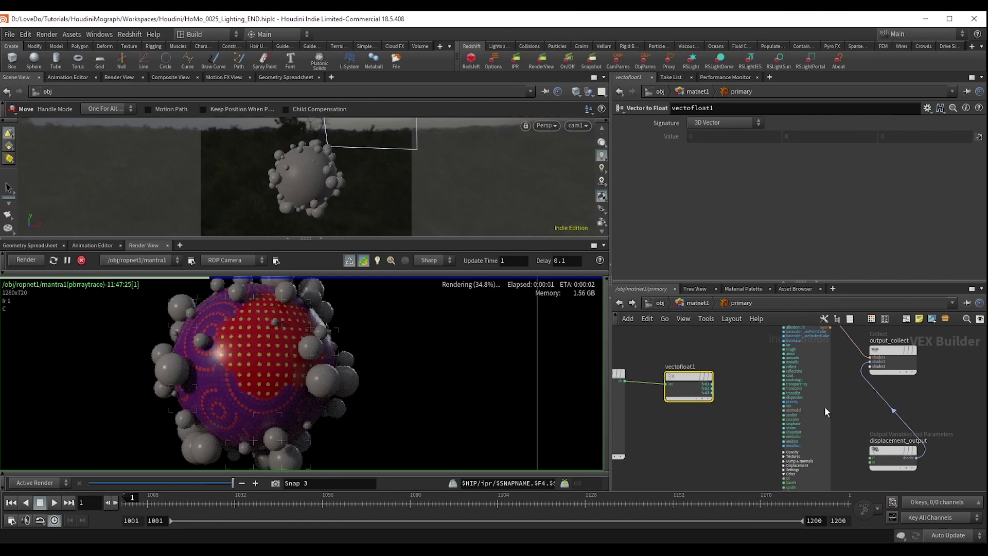
Step: Add a Fit Range node driven by vectofloat1's fval1 output and place it before the shader
scroll(767, 394, "up", 3)
left_click(661, 386)
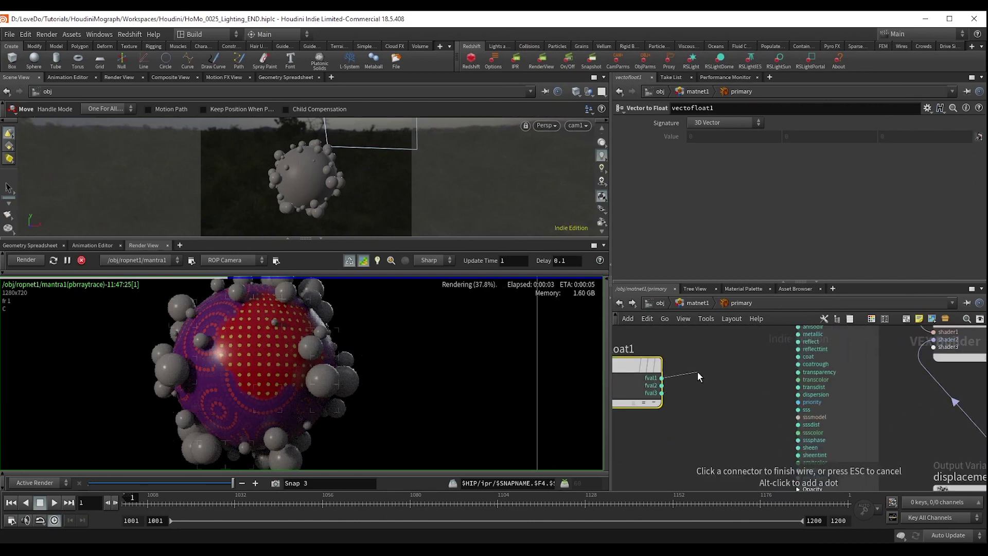
left_click(697, 371)
type("fit")
key("Return")
left_click_drag(699, 377, 763, 377)
Step: Connect fit2's shift output to principledshader1's basecolor input to preview the roughness texture
scroll(703, 358, "down", 3)
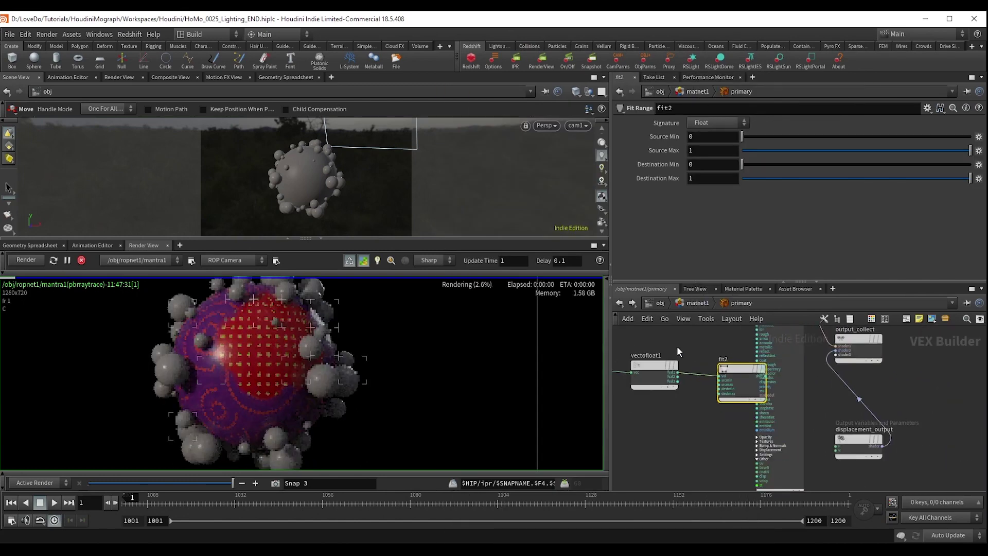
middle_click_drag(678, 347, 652, 398)
scroll(692, 378, "up", 2)
left_click(755, 346)
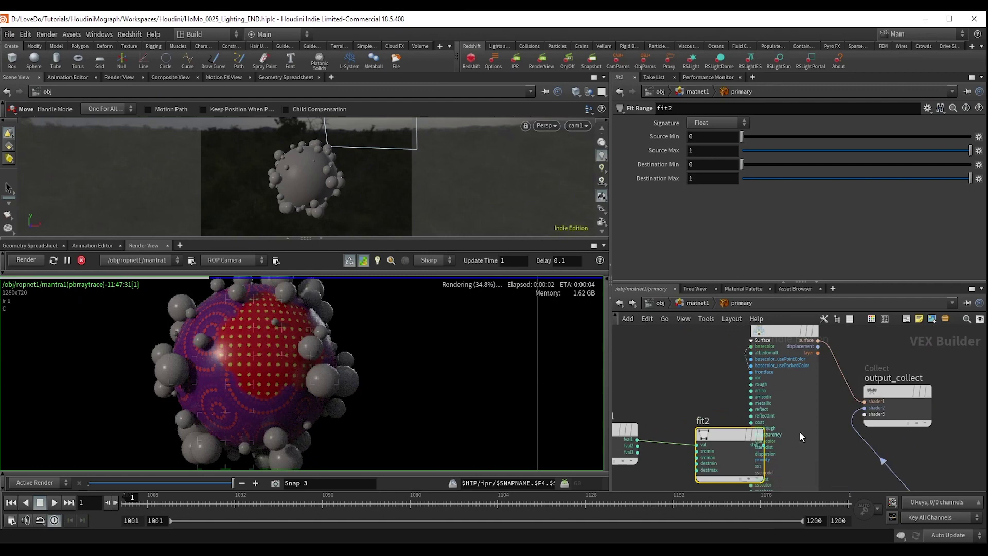
left_click_drag(800, 429, 872, 427)
Step: Set fit2's Source Min to 0.25 and Source Max to 0.5
left_click(733, 137)
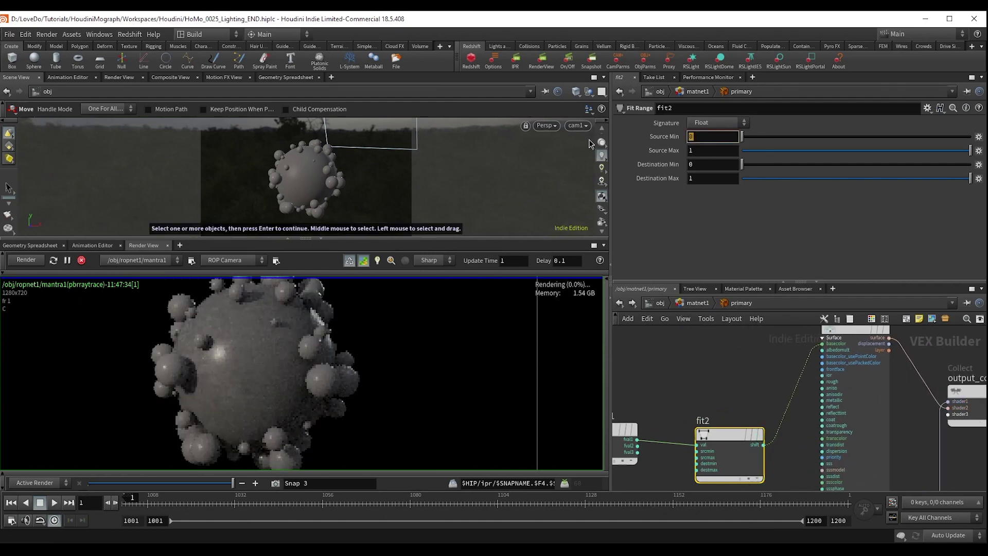
type(".25")
key("Tab")
type(".5")
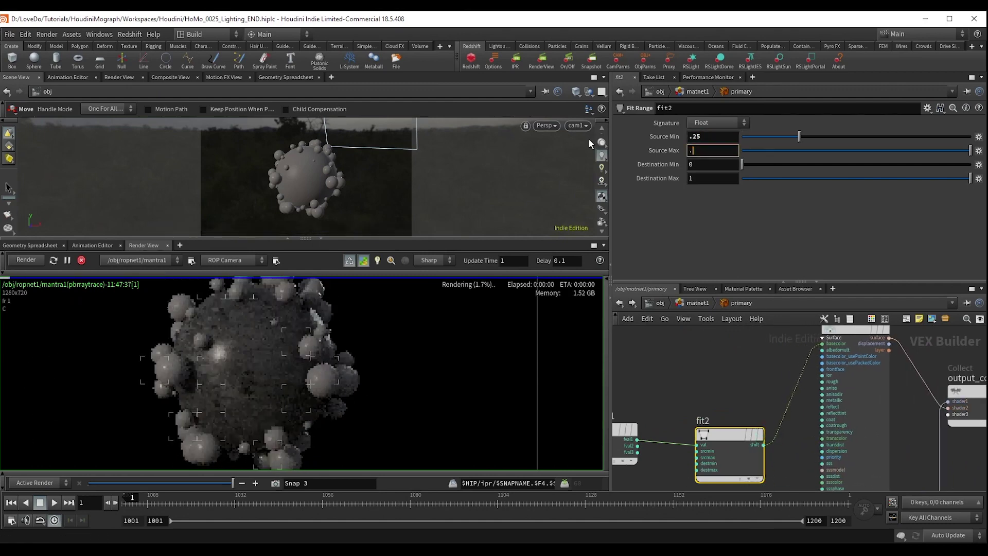
key("Return")
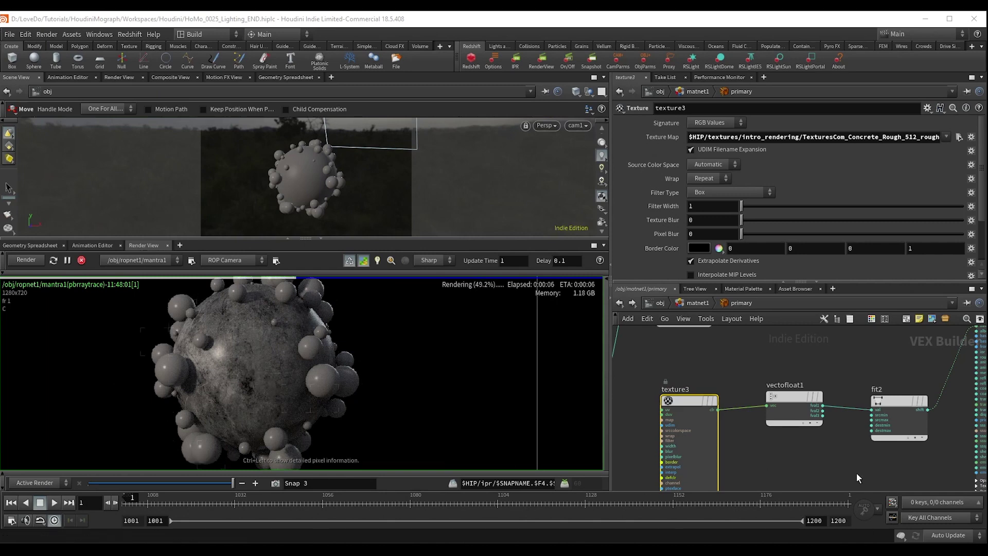
Step: Adjust fit2's Source Max to 0.429 while checking the contrast in the render
scroll(256, 386, "up", 2)
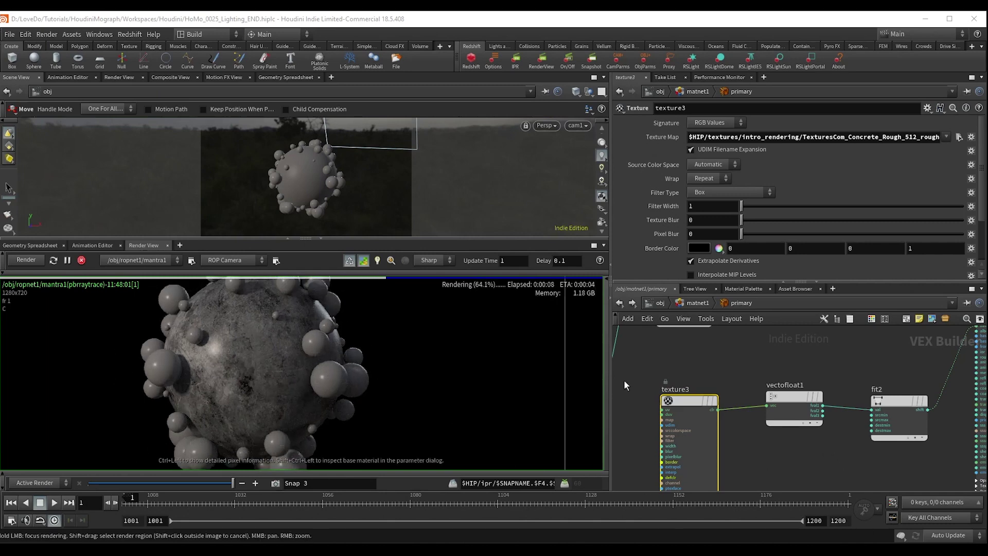
left_click(893, 419)
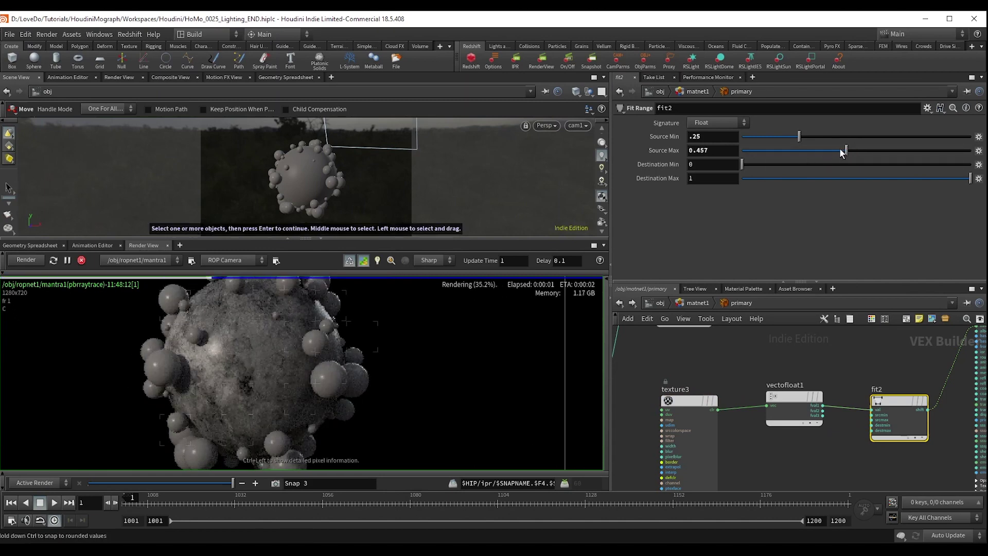
left_click_drag(843, 153, 840, 153)
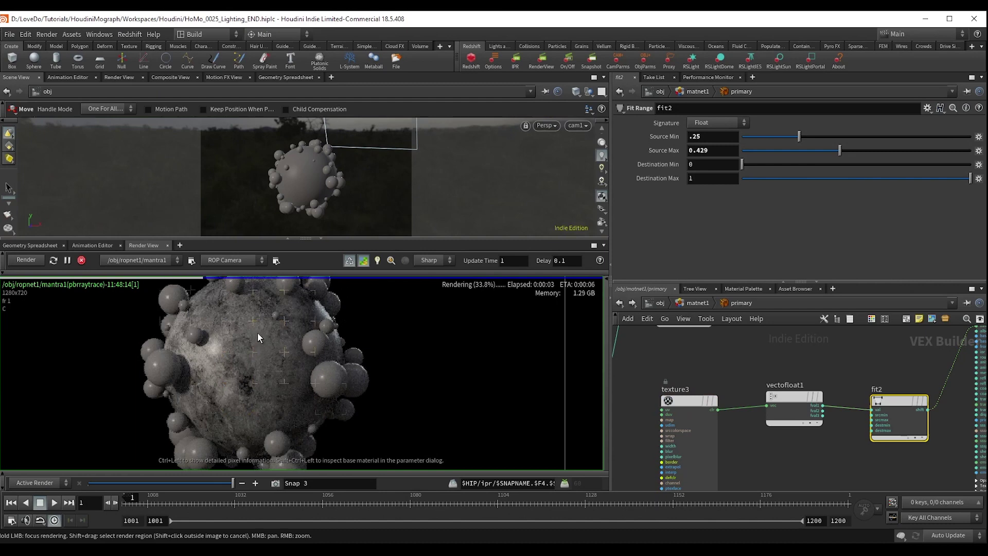
middle_click_drag(772, 455, 689, 461)
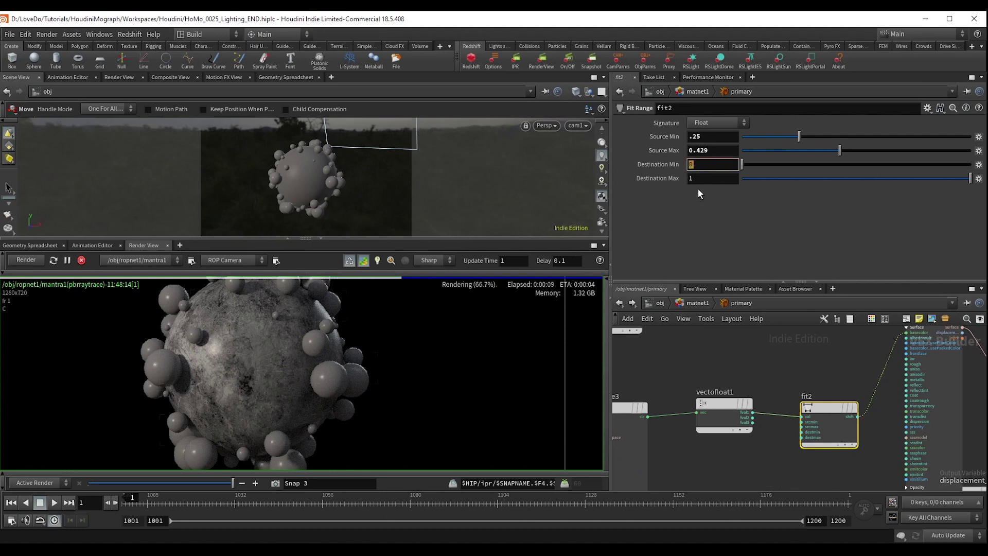
Step: Set fit2's Destination Min to 0.45 and Destination Max to 0.15
type("5")
key("Return")
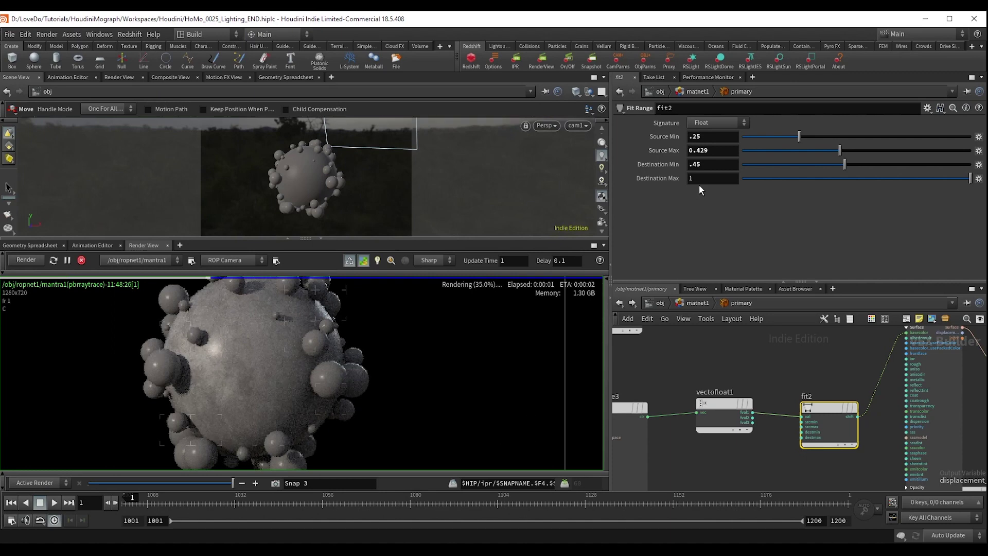
left_click(698, 180)
type(".15")
key("Return")
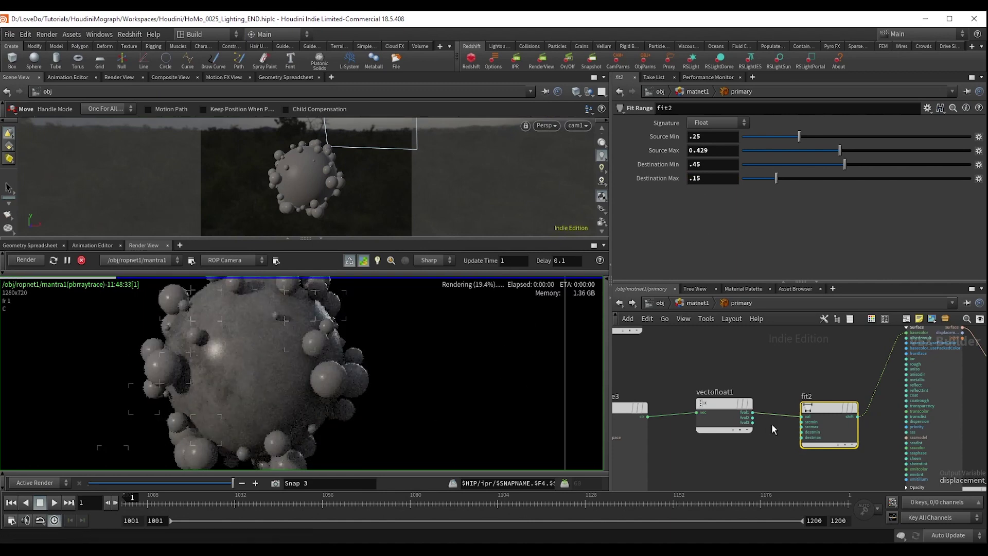
Step: Connect fit2's shift output to principledshader1's rough input and restore the mixed color ramps to basecolor
scroll(881, 412, "up", 2)
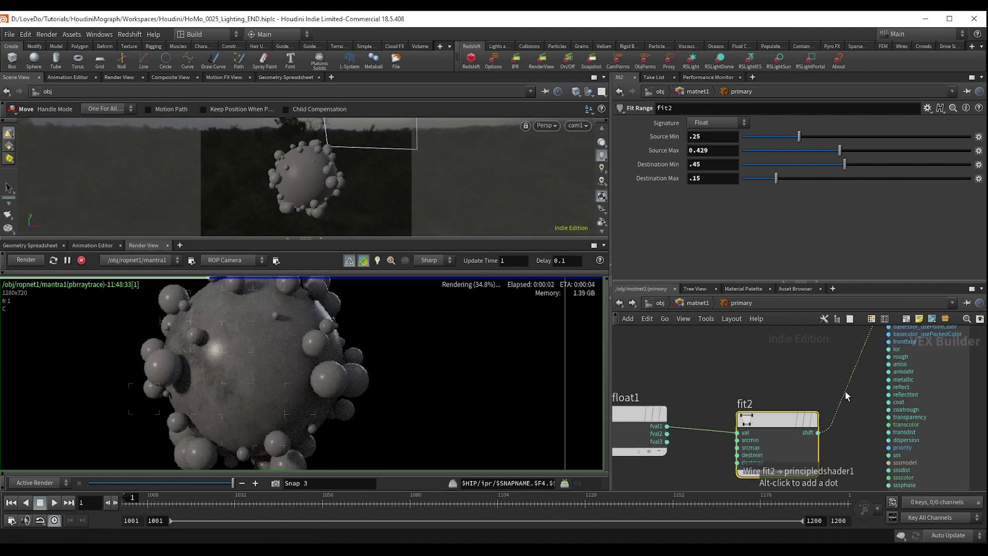
left_click_drag(819, 433, 892, 357)
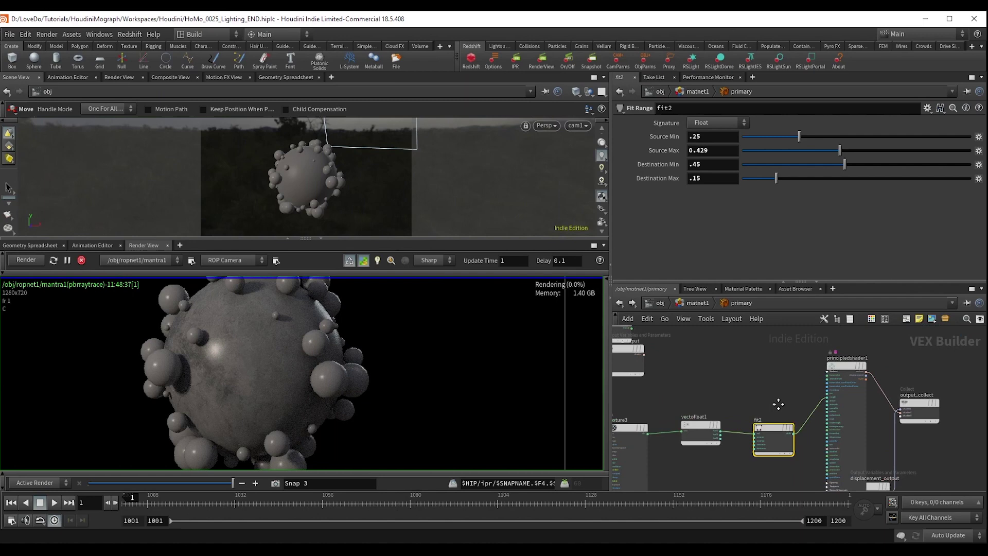
scroll(803, 393, "up", 3)
left_click(838, 377)
middle_click_drag(697, 386, 883, 426)
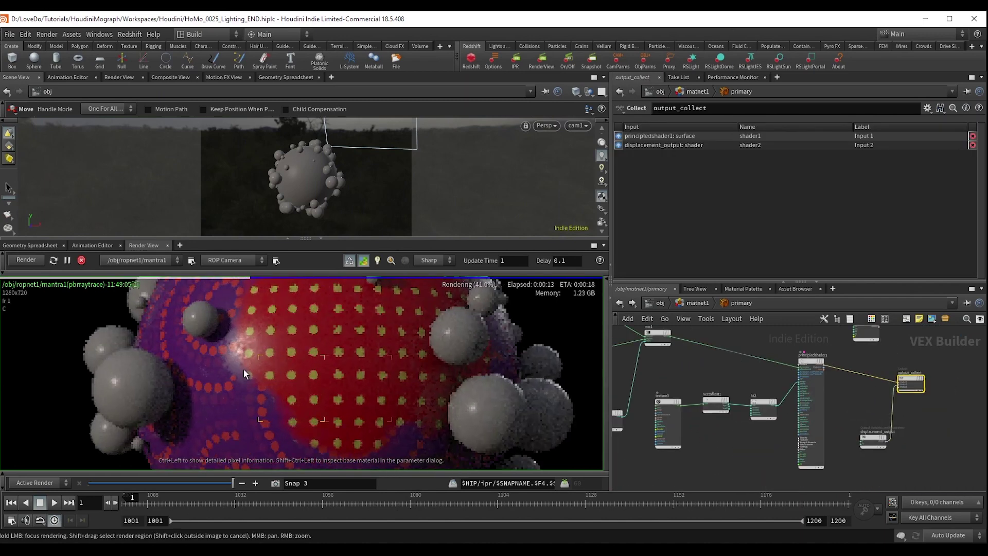
Step: Limit the render to a region around the sphere's highlight and take a snapshot of it
left_click_drag(190, 298, 307, 419, "shift")
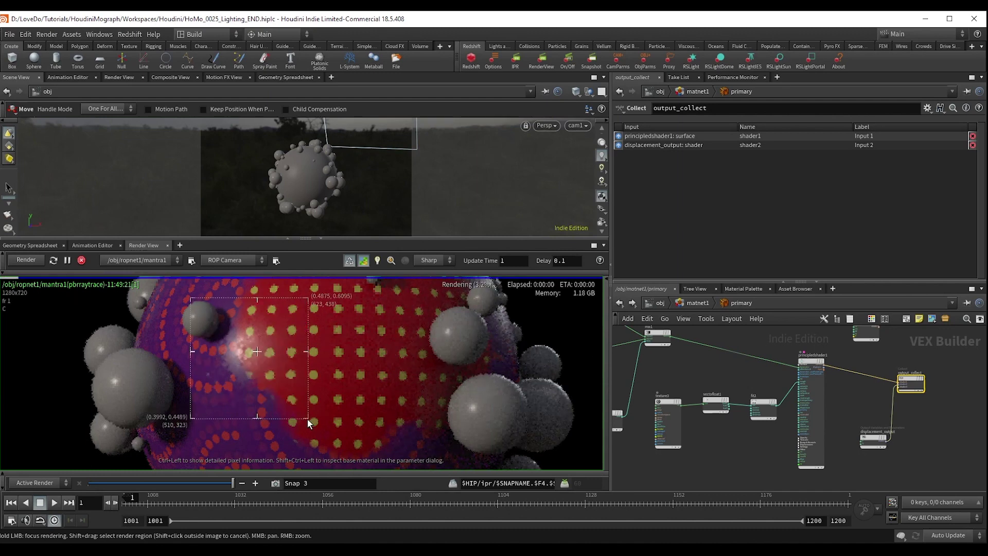
left_click(272, 485)
Step: Reconnect principledshader1's rough input to fit2's shift output
scroll(793, 389, "up", 3)
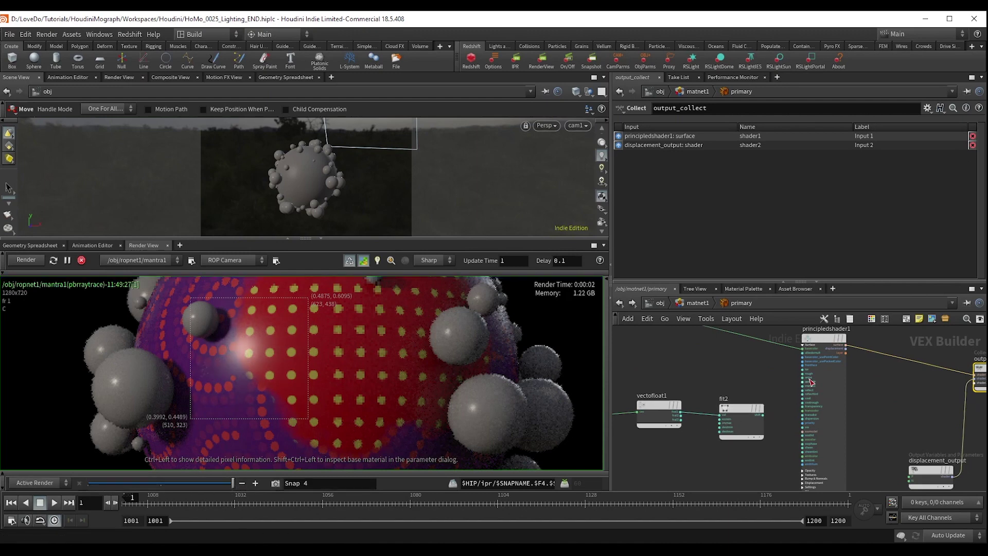
scroll(810, 382, "up", 2)
left_click(799, 372)
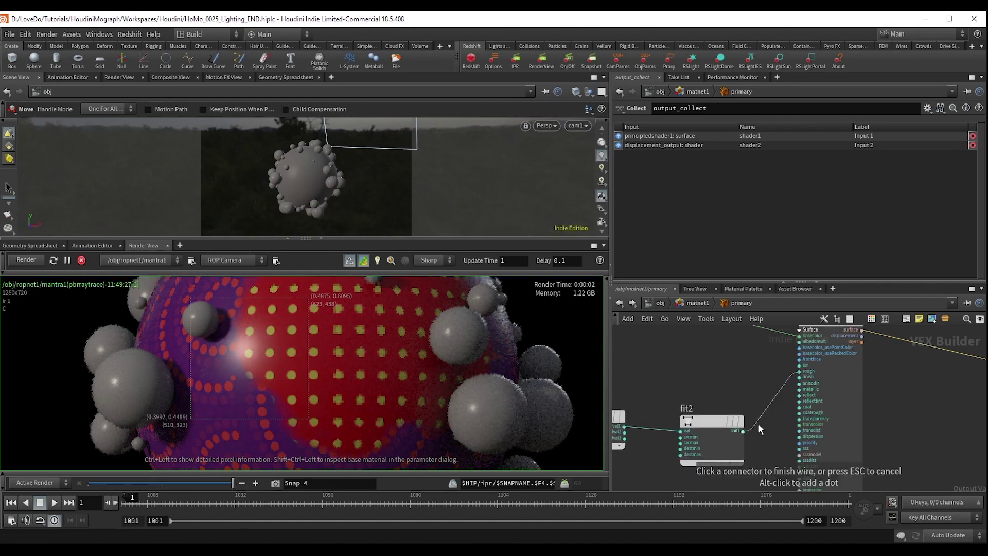
left_click(742, 431)
Step: Clear the render region and frame the whole sphere in the render view
scroll(391, 345, "down", 5)
left_click(170, 308, "shift")
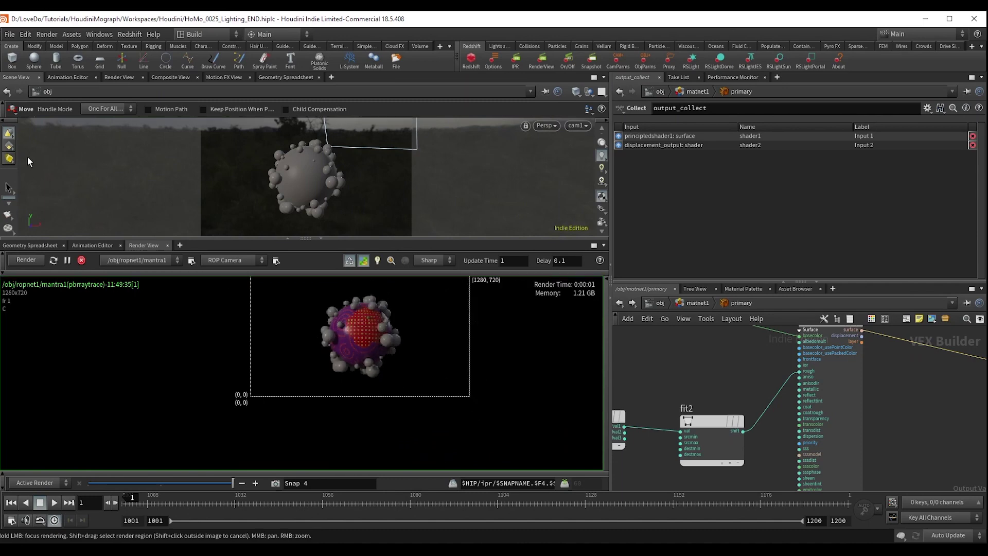
scroll(332, 305, "up", 7)
middle_click_drag(404, 352, 368, 366)
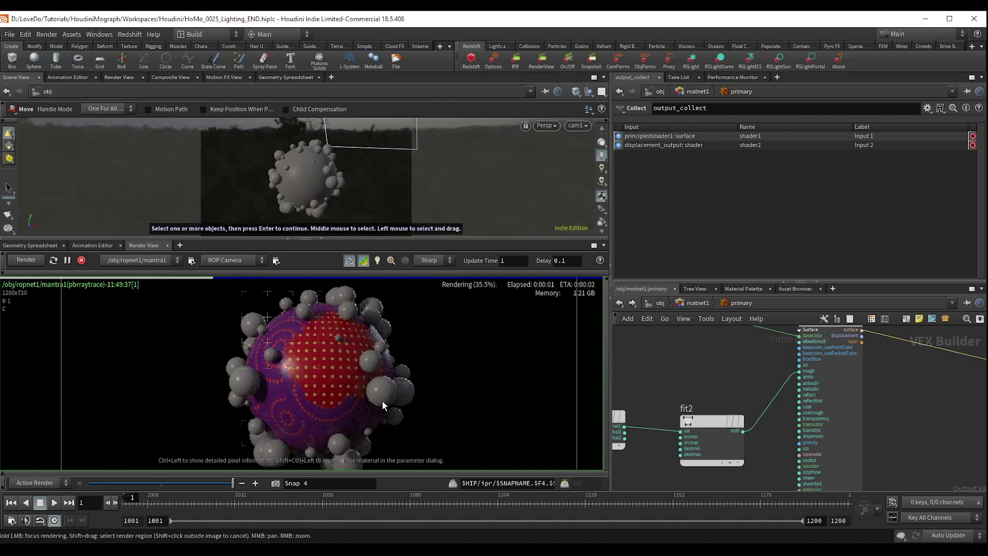
Step: Enable the base bump and normals settings on principledshader1 and browse its texture path and texture type options
left_click(838, 421)
left_click(727, 124)
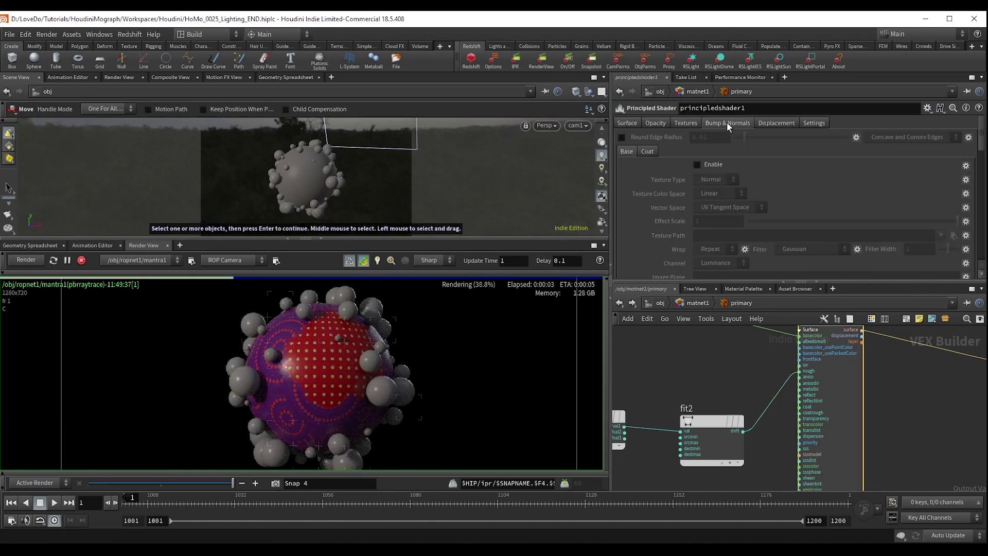
left_click(709, 165)
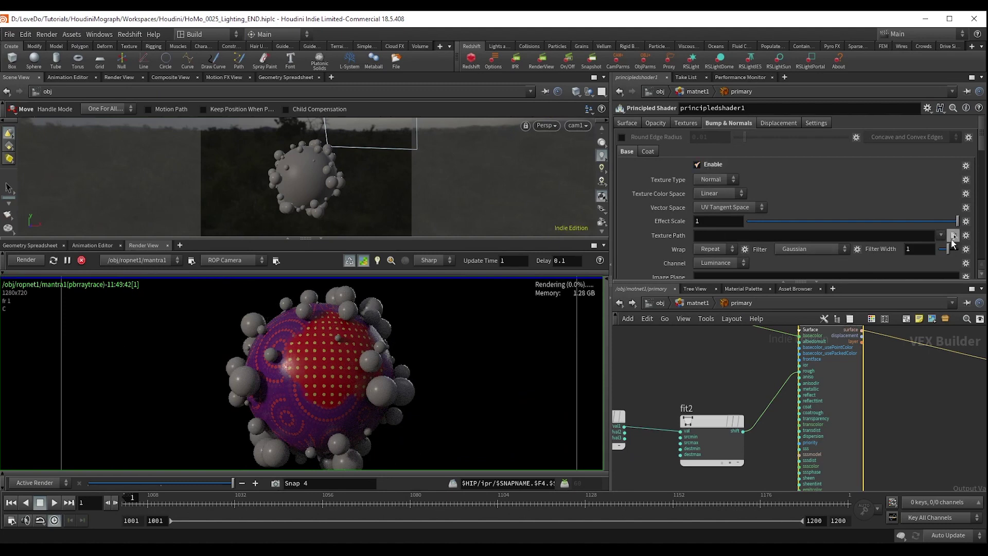
left_click(954, 236)
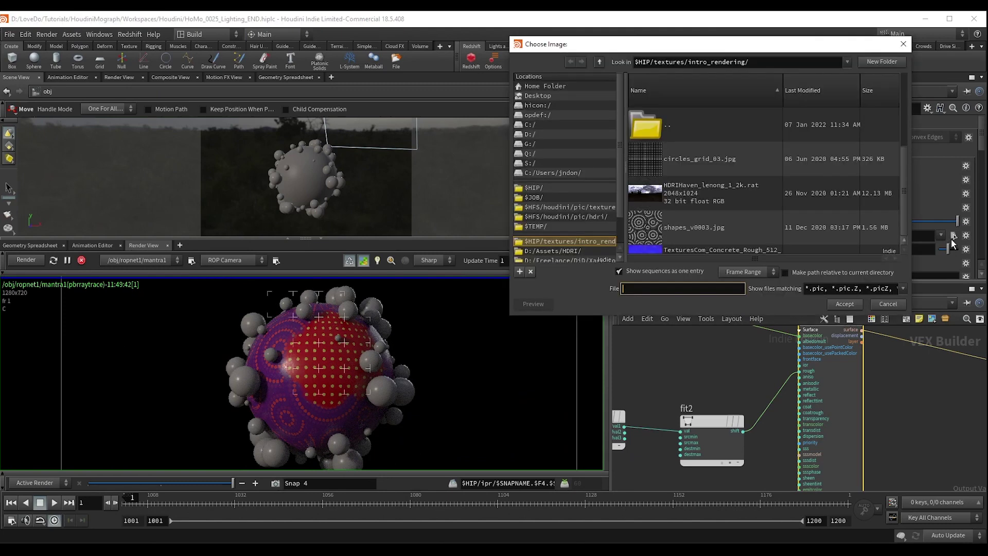
left_click(897, 50)
left_click(731, 180)
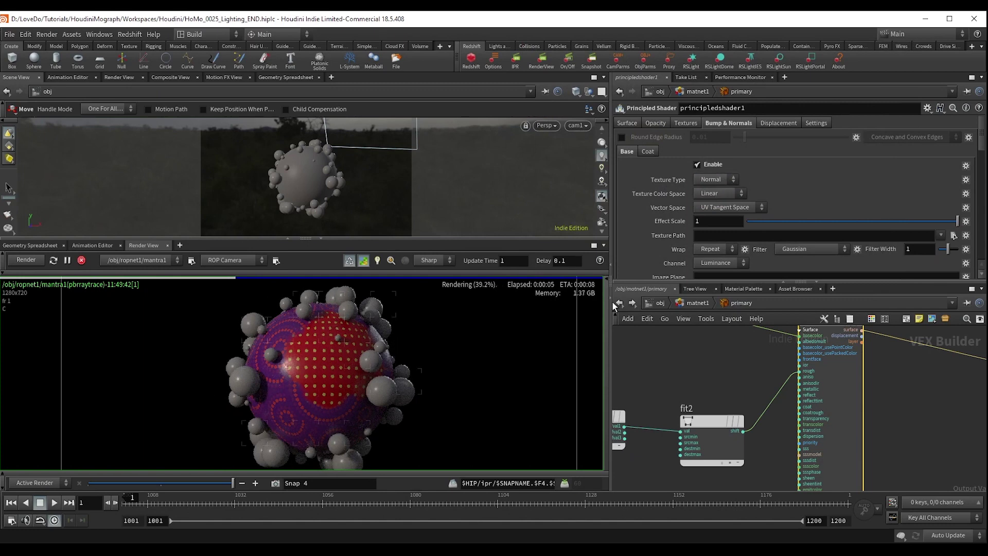
Step: Load the TexturesCom_Concrete_Rough_512 normal image as principledshader1's base normal texture and check the sphere's highlight in the render
scroll(282, 366, "up", 5)
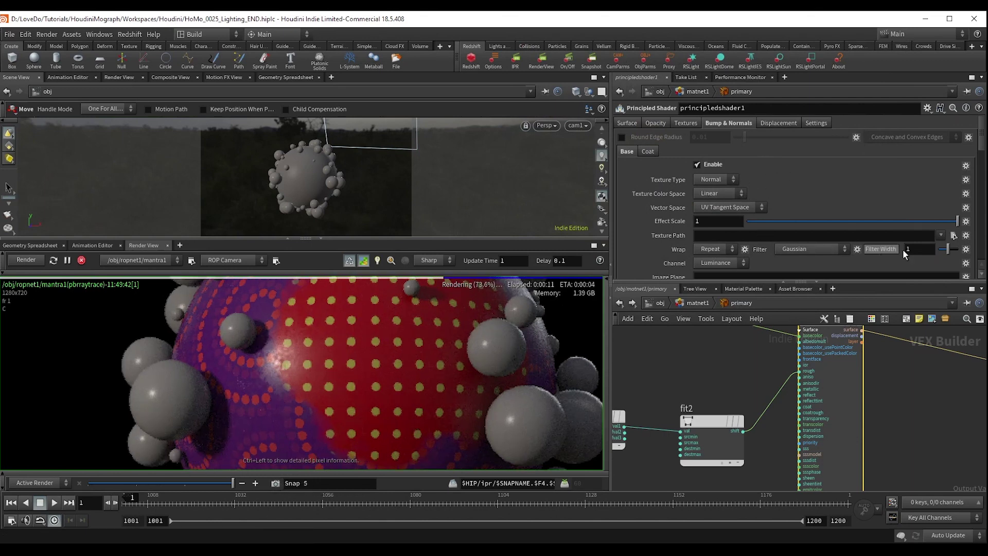
left_click(956, 235)
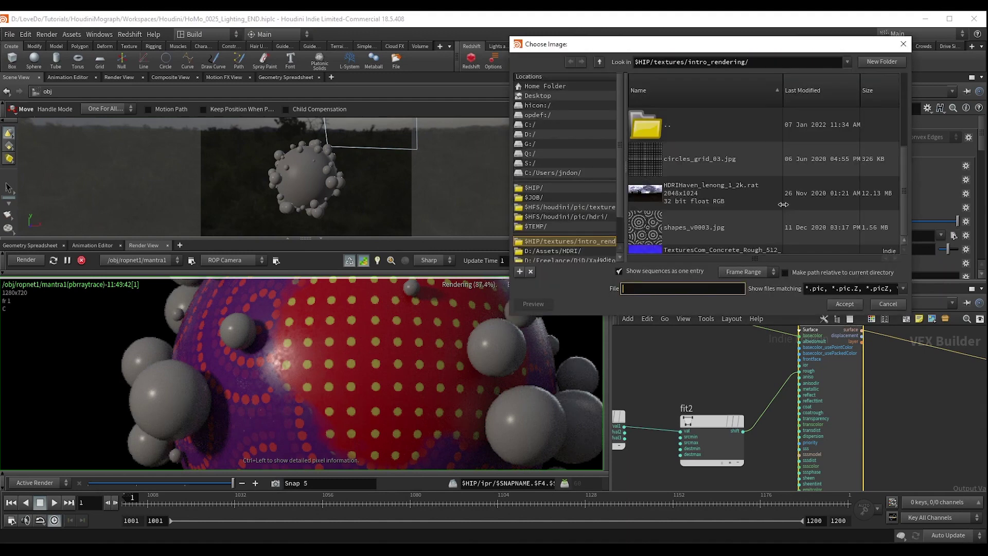
scroll(672, 156, "down", 3)
left_click(711, 140)
double_click(712, 140)
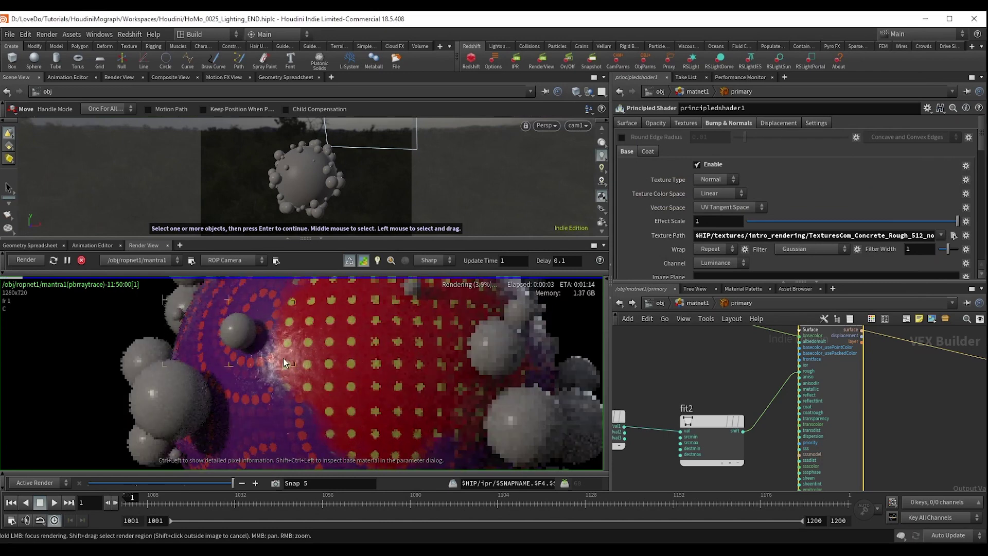
mouse_move(233, 484)
left_mouse_down()
mouse_move(179, 486)
mouse_move(244, 485)
mouse_move(199, 485)
mouse_move(238, 487)
mouse_move(199, 486)
mouse_move(229, 485)
mouse_move(221, 486)
left_mouse_up()
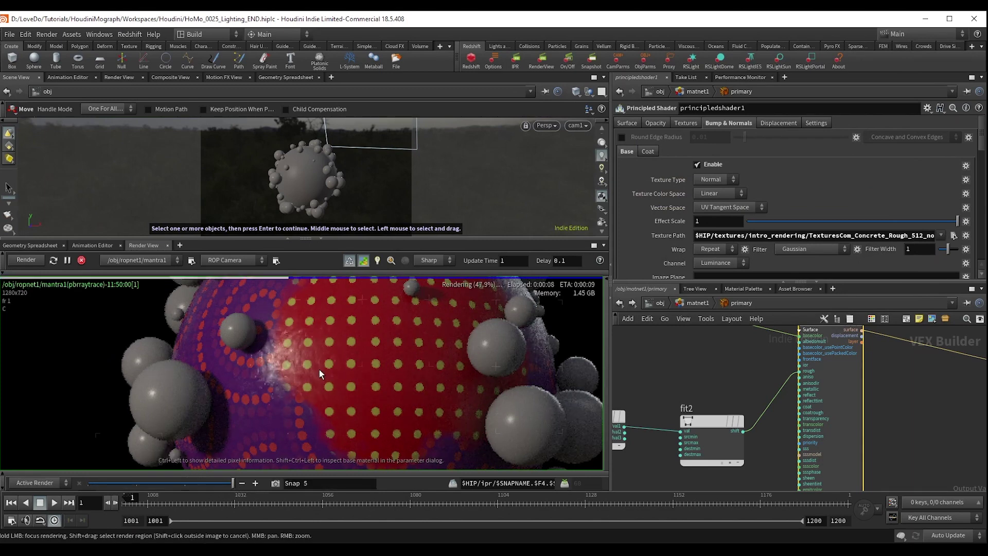
scroll(319, 369, "down", 4)
scroll(360, 371, "up", 1)
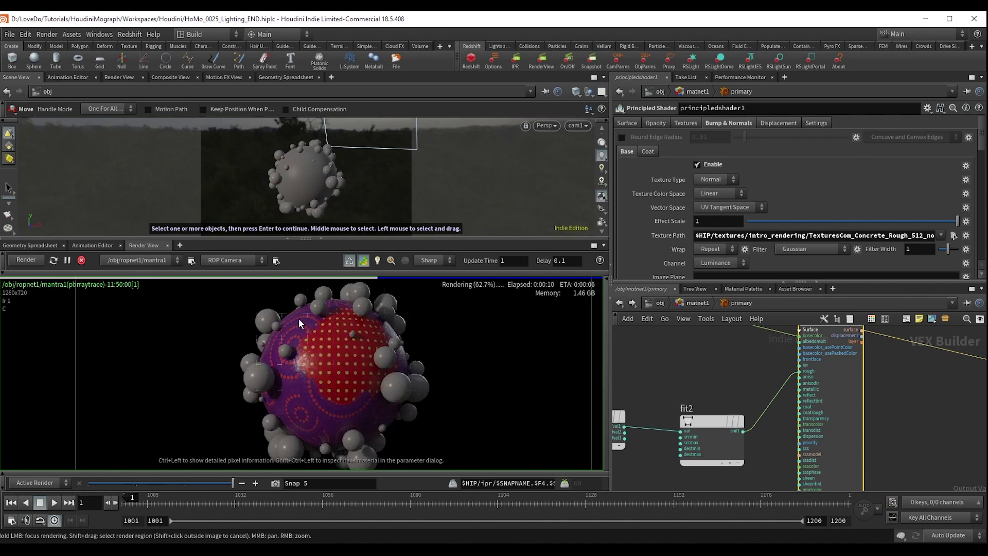
Step: Move the displacement_output node farther down below output_collect to free space in the primary network
scroll(756, 403, "down", 5)
middle_click_drag(698, 434, 799, 443)
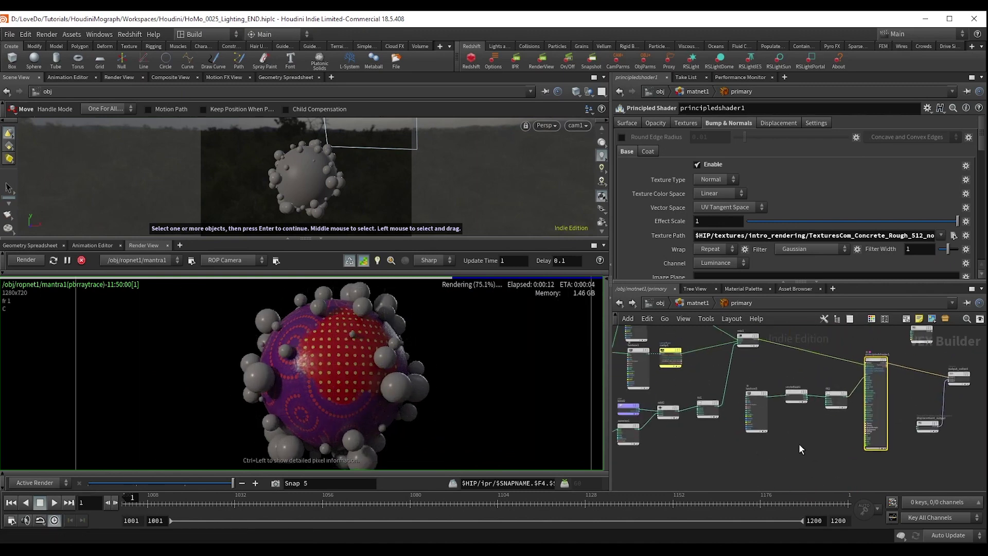
scroll(799, 443, "down", 2)
scroll(799, 445, "up", 5)
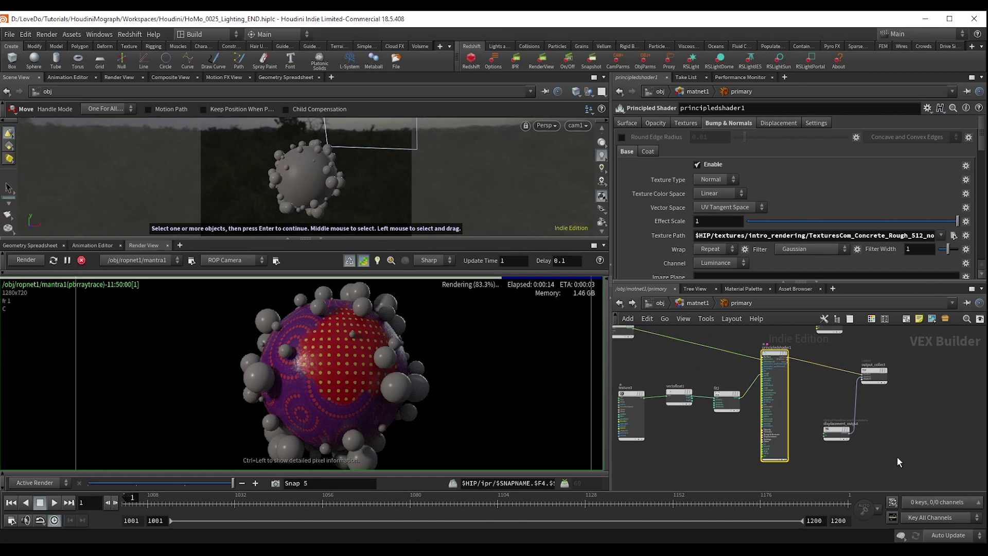
left_click_drag(800, 476, 803, 484)
scroll(818, 443, "down", 3)
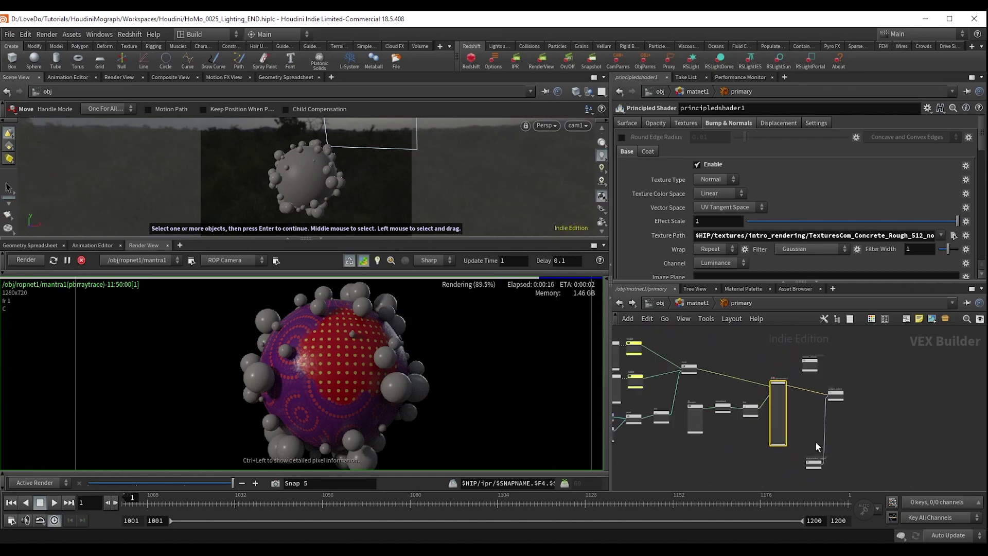
middle_click_drag(817, 442, 876, 433)
scroll(859, 439, "up", 2)
scroll(303, 351, "up", 2)
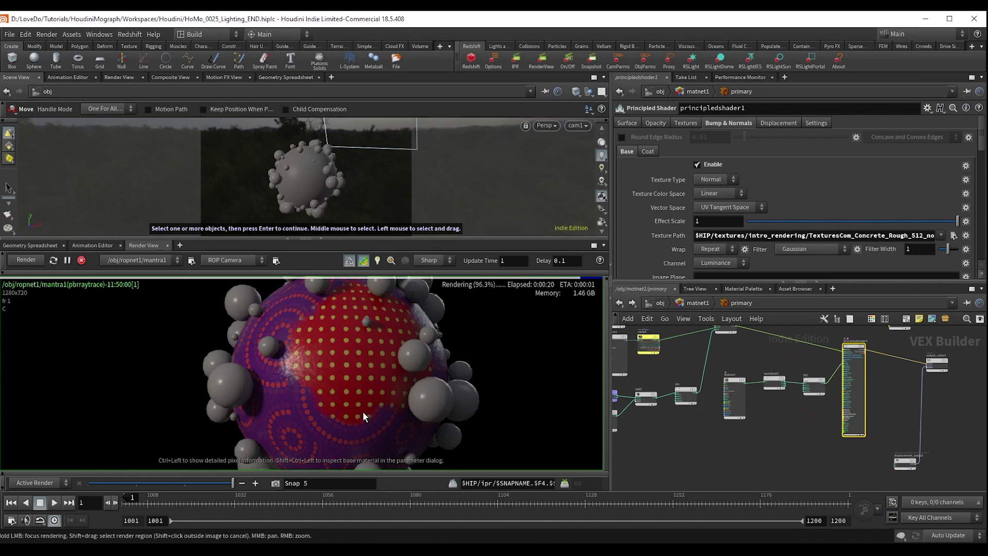
middle_click_drag(363, 416, 343, 418)
Step: Add a Displace node to the primary network, before displacement_output
middle_click_drag(749, 452, 703, 437)
scroll(810, 452, "up", 1)
scroll(890, 462, "up", 3)
middle_click_drag(891, 461, 757, 431)
scroll(827, 440, "up", 1)
key("Tab")
type("displ")
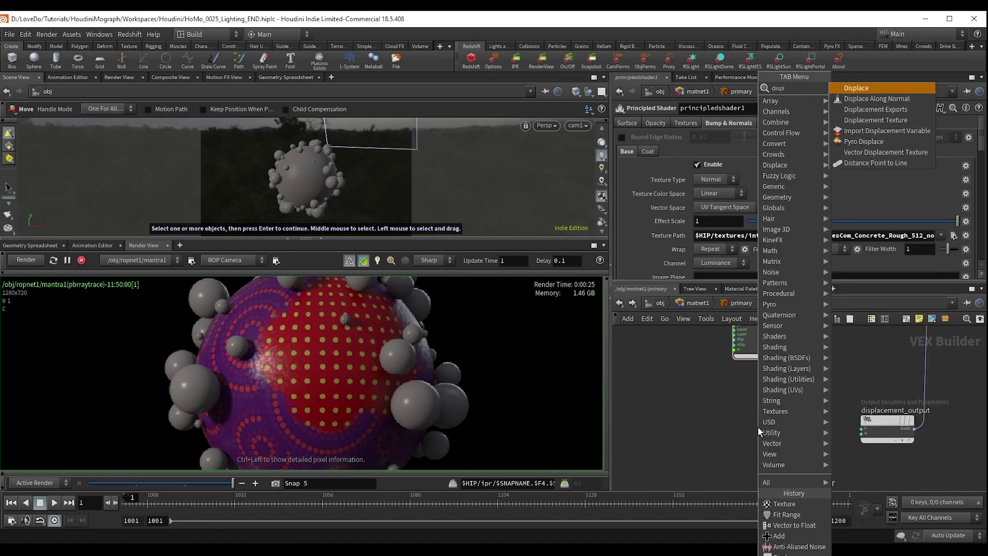
key("Return")
left_click(759, 427)
Step: Place displacement_globals beside displace1 and connect its P and N outputs to displace1's P and N inputs
scroll(753, 428, "down", 5)
middle_click_drag(733, 428, 859, 414)
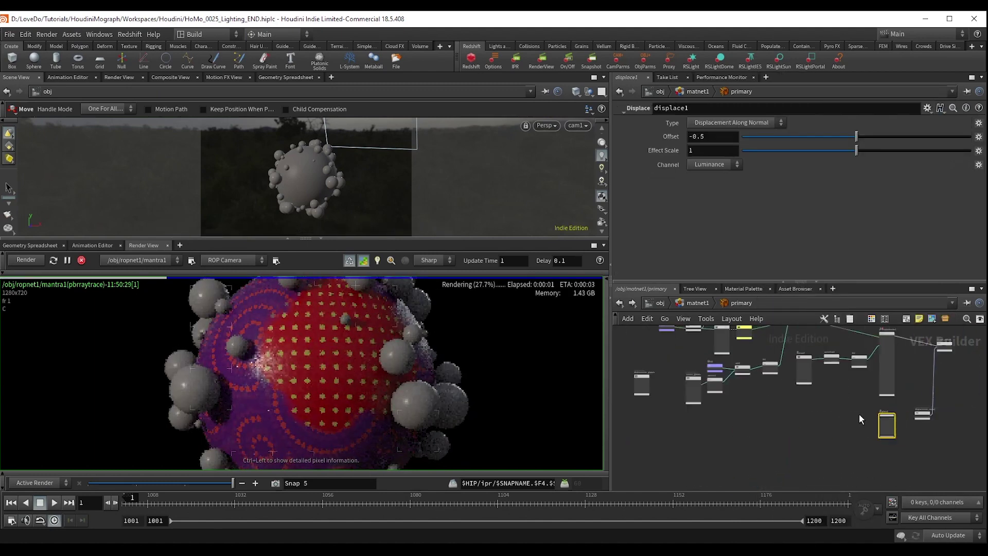
left_click_drag(654, 395, 871, 418)
scroll(876, 427, "up", 8)
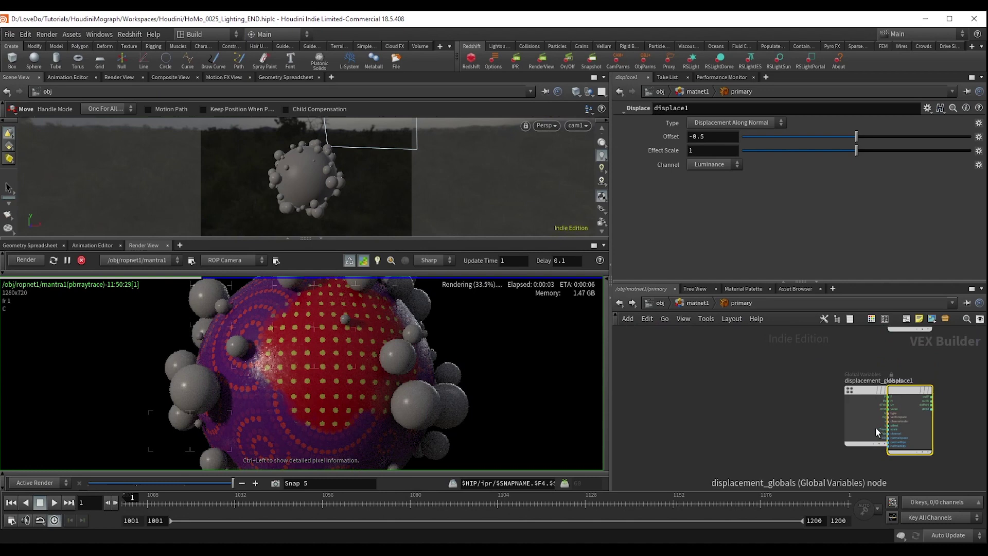
left_click(879, 364)
left_click(902, 364)
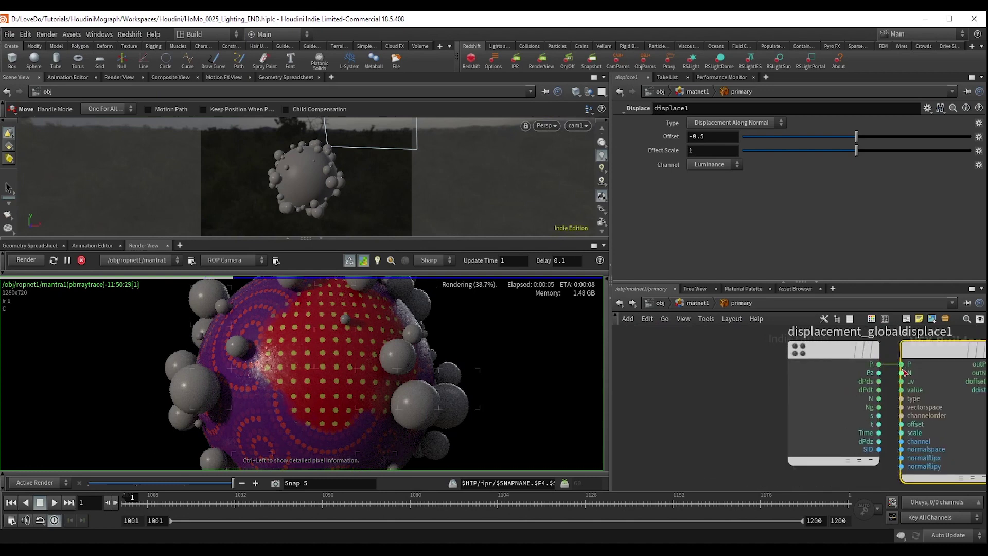
left_click(879, 399)
left_click(902, 373)
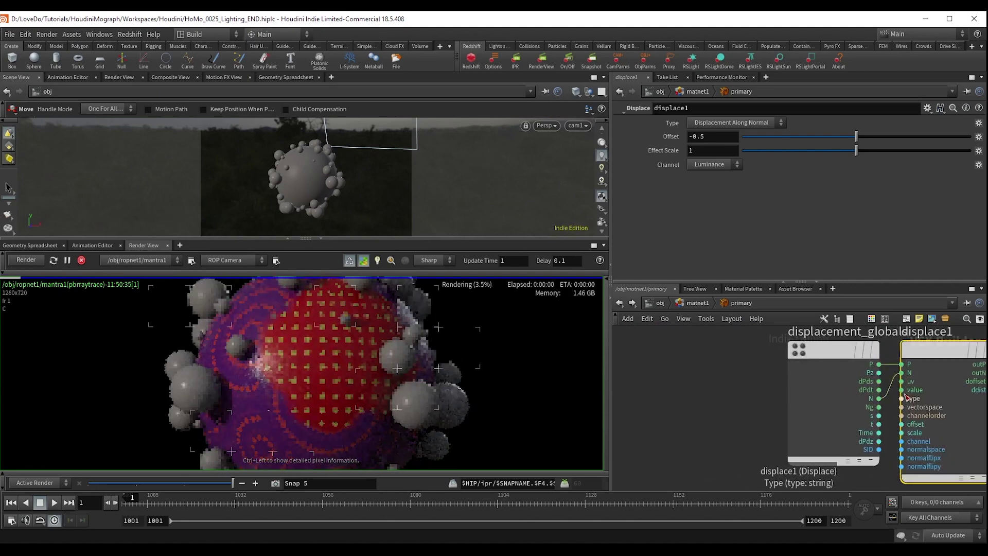
Step: Add a Fit Range node fed by fit1's shift output and connect its result to displace1's offset input
scroll(857, 427, "down", 4)
middle_click_drag(755, 390, 853, 499)
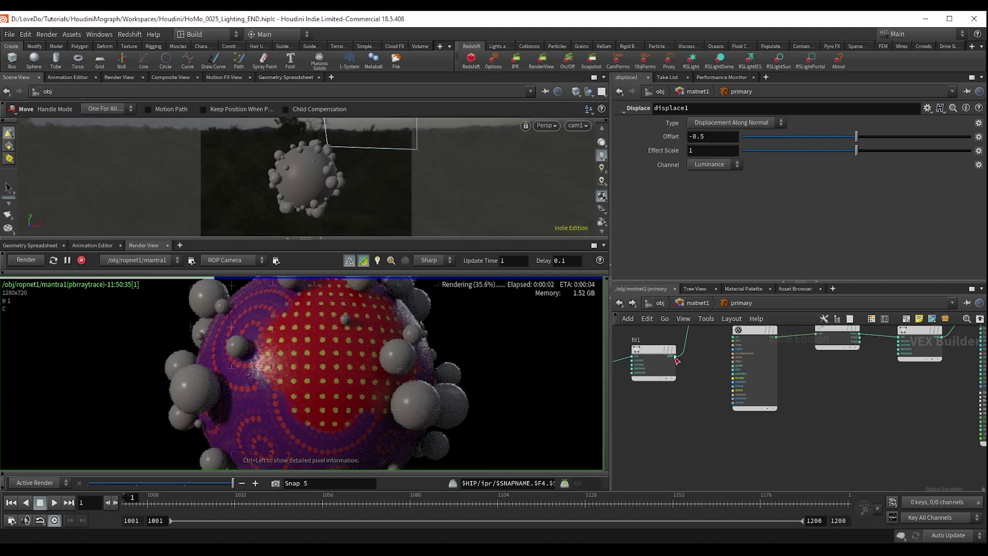
left_click_drag(676, 360, 755, 428)
type("fit")
key("Return")
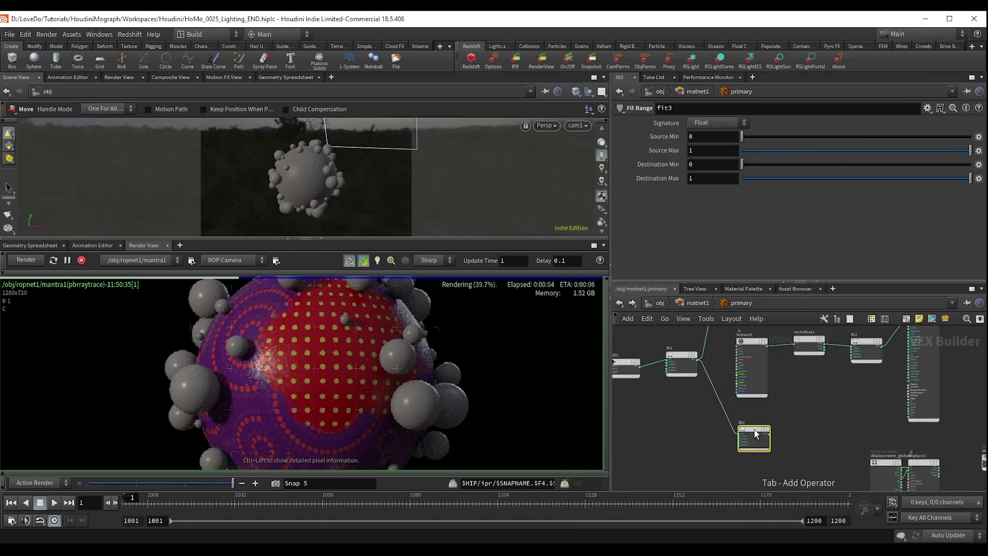
scroll(766, 436, "up", 3)
left_click(773, 428)
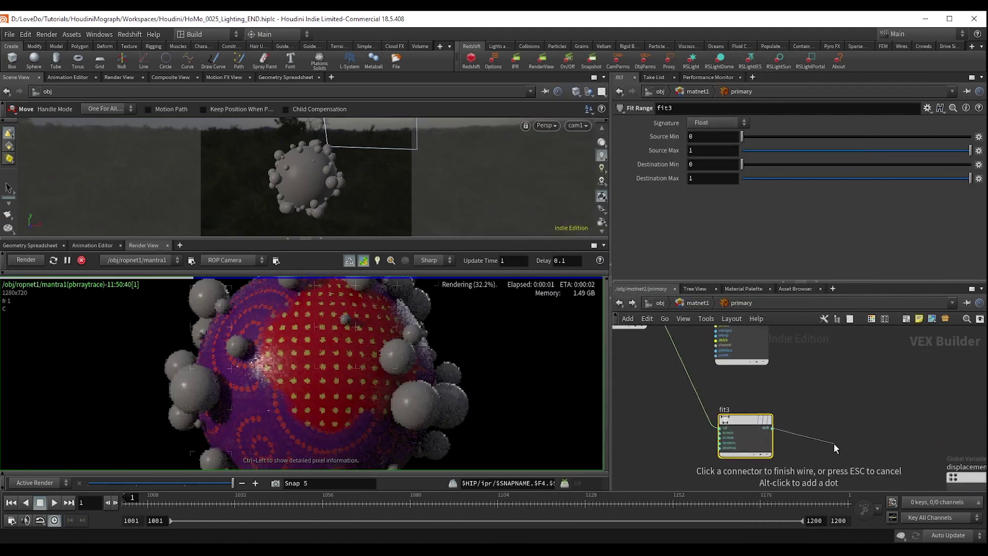
scroll(773, 428, "up", 5)
left_click(808, 429)
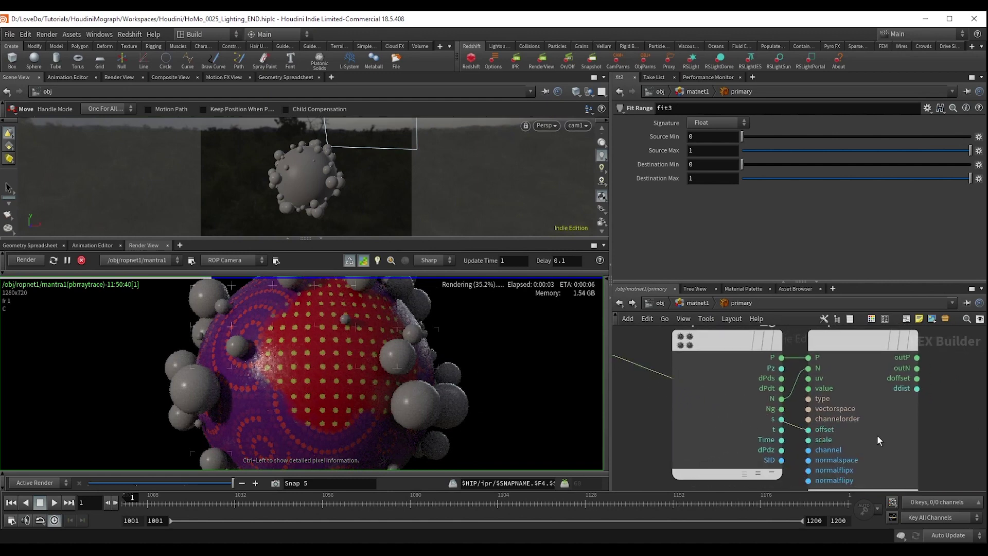
Step: Set displace1's type to Bump
left_click(876, 435)
left_click(721, 124)
left_click(723, 133)
scroll(828, 353, "down", 3)
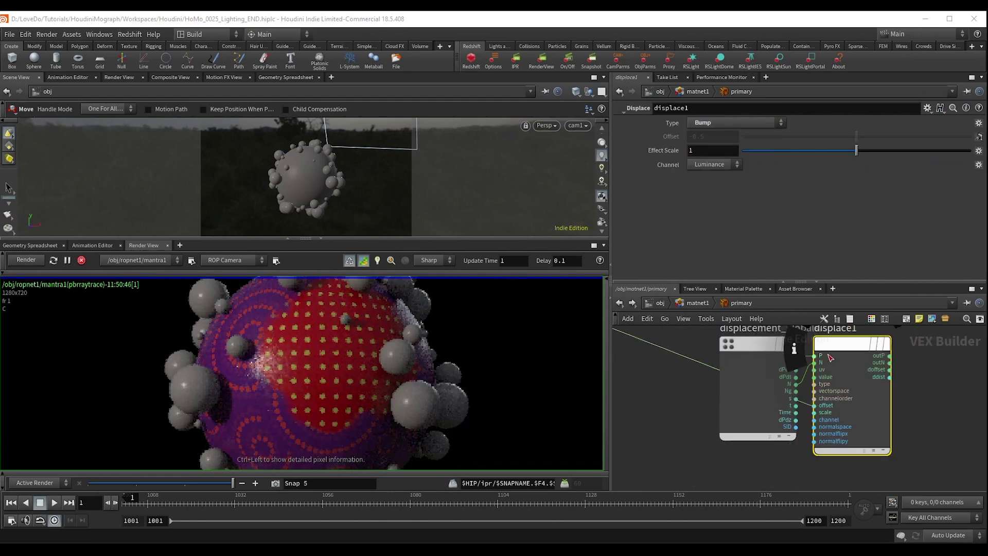
Step: Connect displace1's outP and outN outputs to the P and N inputs of displacement_output
scroll(830, 359, "down", 3)
scroll(922, 368, "up", 4)
left_click(860, 381)
left_click(752, 394)
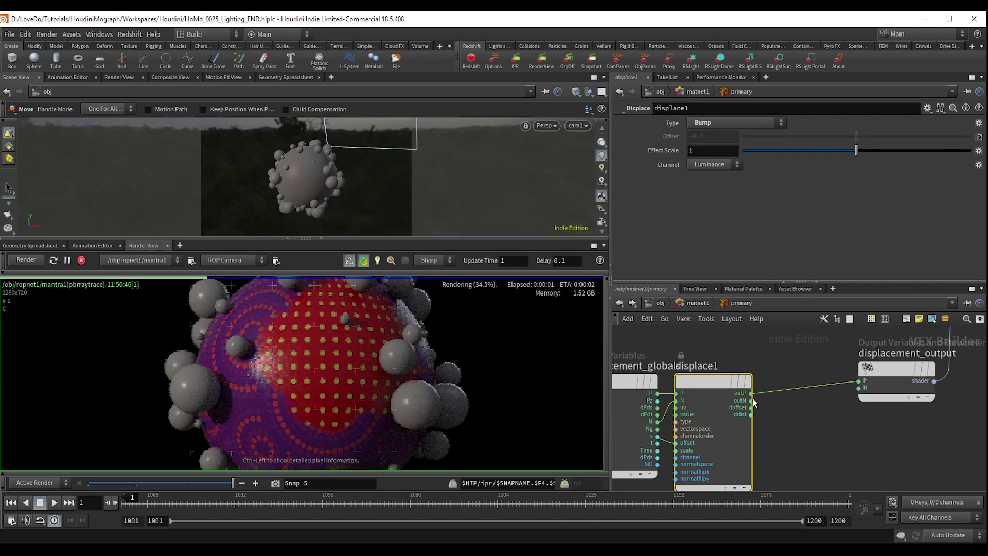
left_click(751, 401)
left_click(859, 388)
Step: Set fit3's Destination Max to .05 and check the bump on the whole sphere in the render
scroll(304, 363, "down", 2)
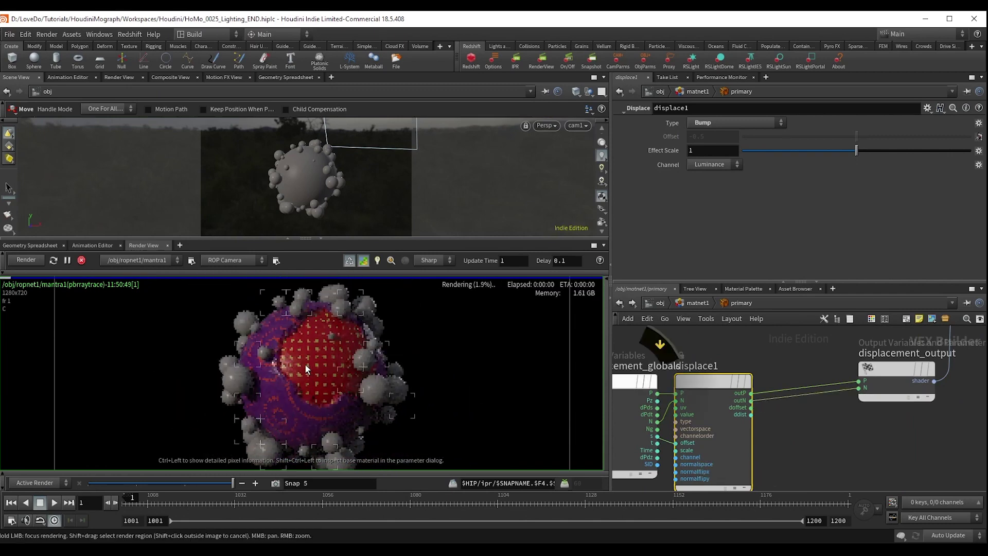
scroll(779, 461, "down", 3)
scroll(717, 418, "up", 2)
left_click(684, 387)
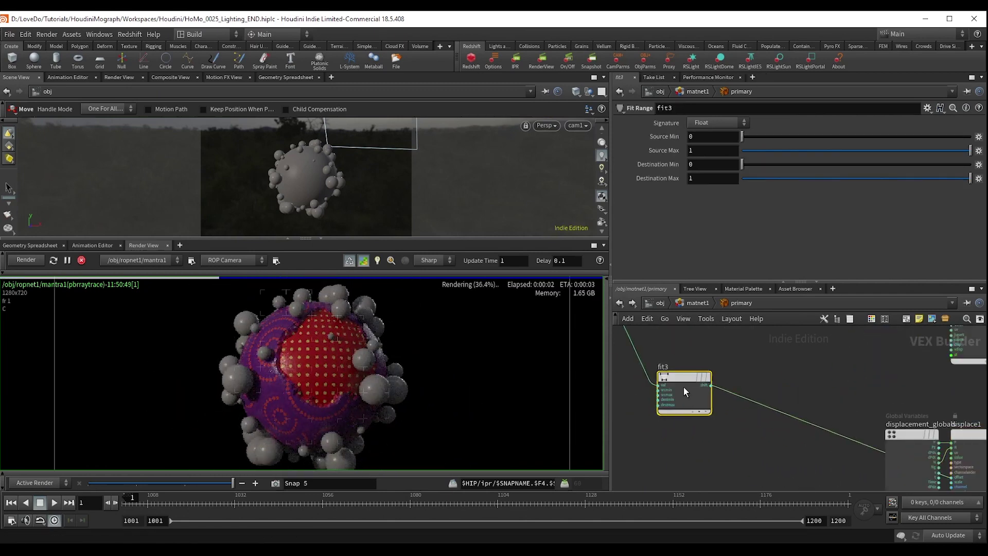
type(".05")
key("Return")
scroll(295, 394, "up", 4)
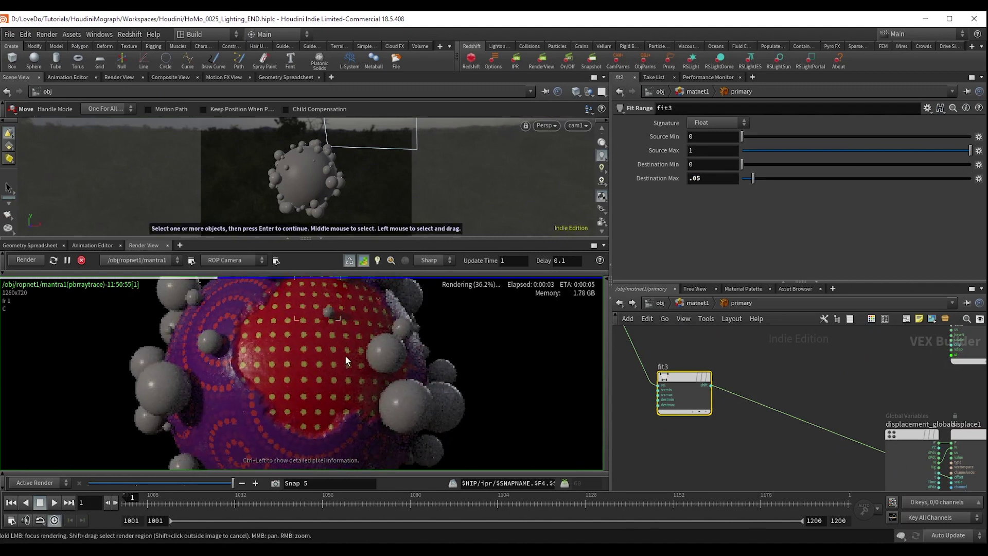
scroll(335, 319, "down", 2)
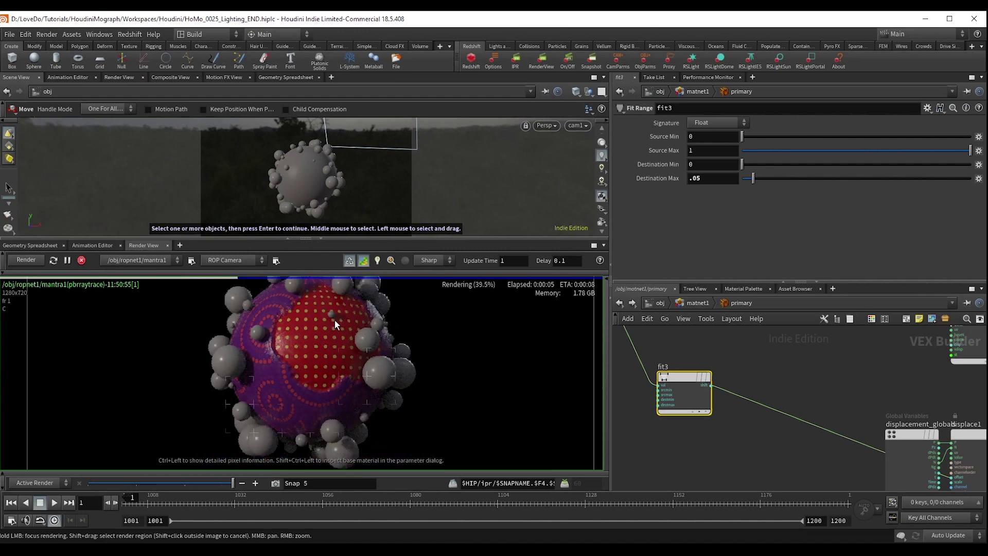
middle_click_drag(347, 347, 322, 368)
scroll(322, 368, "down", 1)
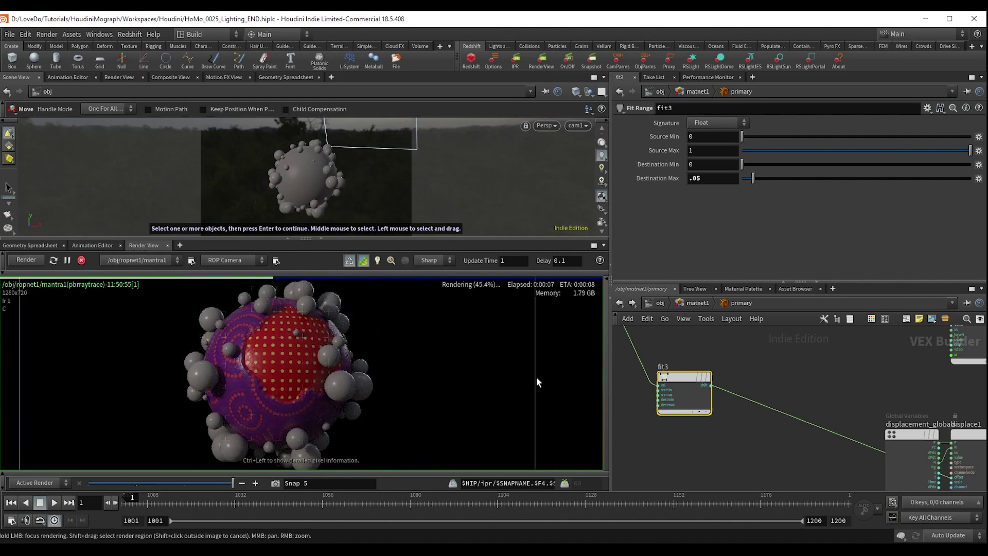
Step: Return to matnet1 and add a second Material Builder beside primary
left_click(706, 305)
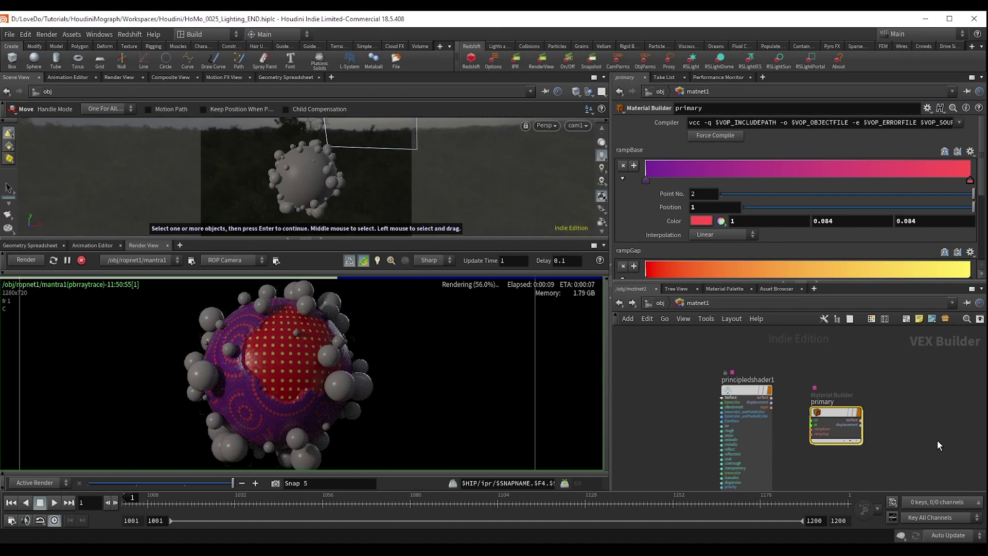
scroll(762, 418, "up", 2)
key("Tab")
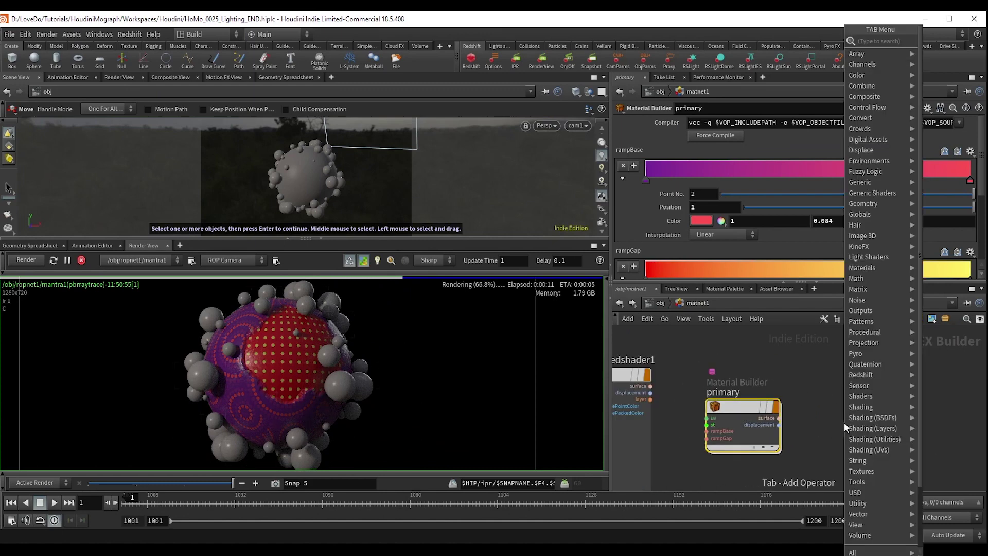
type("bui")
key("Down")
key("Return")
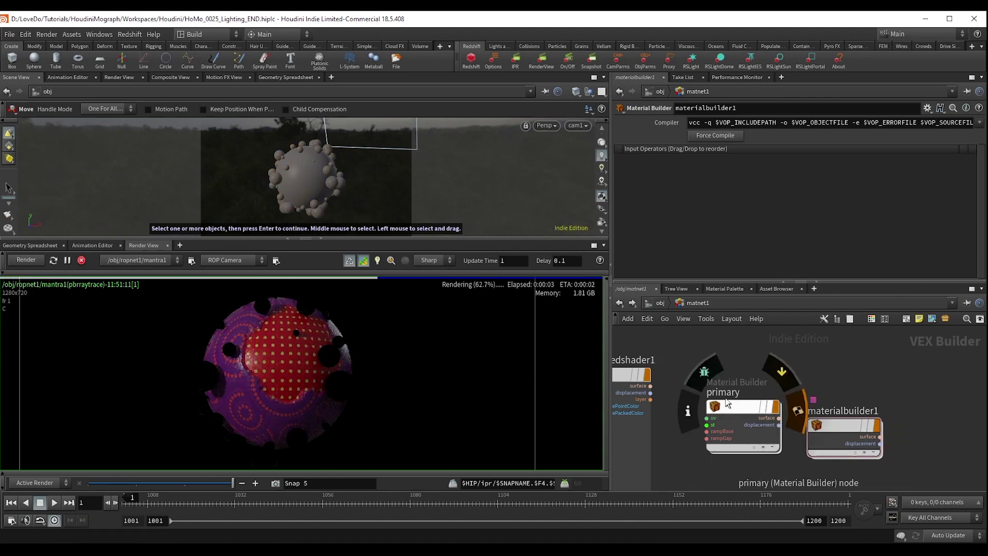
Step: Copy the concrete texture, vector-to-float, fit2 and principledshader1 nodes from inside the primary material
double_click(761, 427)
scroll(777, 397, "up", 3)
middle_click_drag(761, 426, 745, 472)
left_click(782, 403)
scroll(783, 404, "down", 3)
left_click_drag(713, 435, 701, 420, "shift")
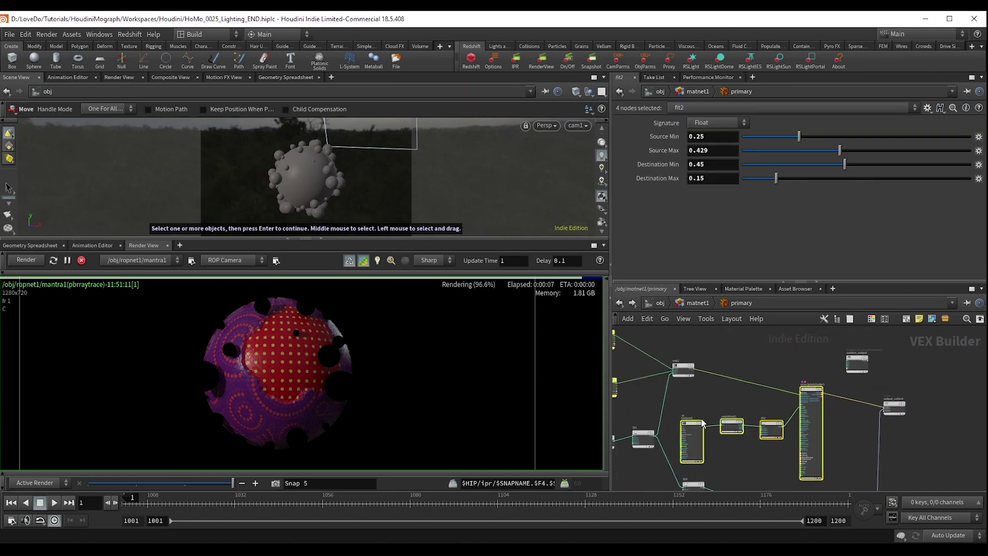
key("ctrl+c")
Step: Paste the copied roughness and shader nodes inside materialbuilder1, moving its output nodes aside to make room
left_click(697, 305)
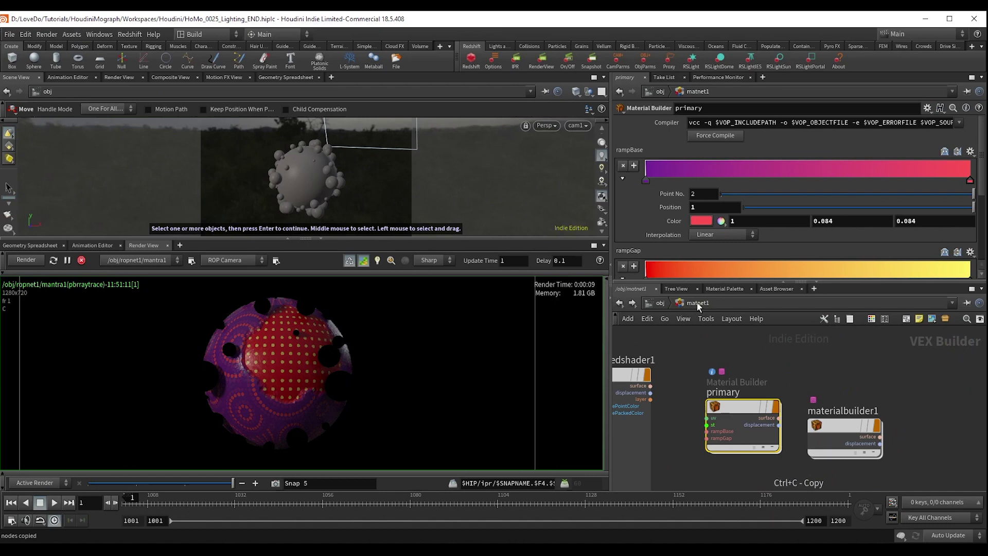
double_click(835, 427)
middle_click_drag(780, 396, 702, 420)
scroll(703, 420, "down", 3)
left_click_drag(765, 467, 798, 409)
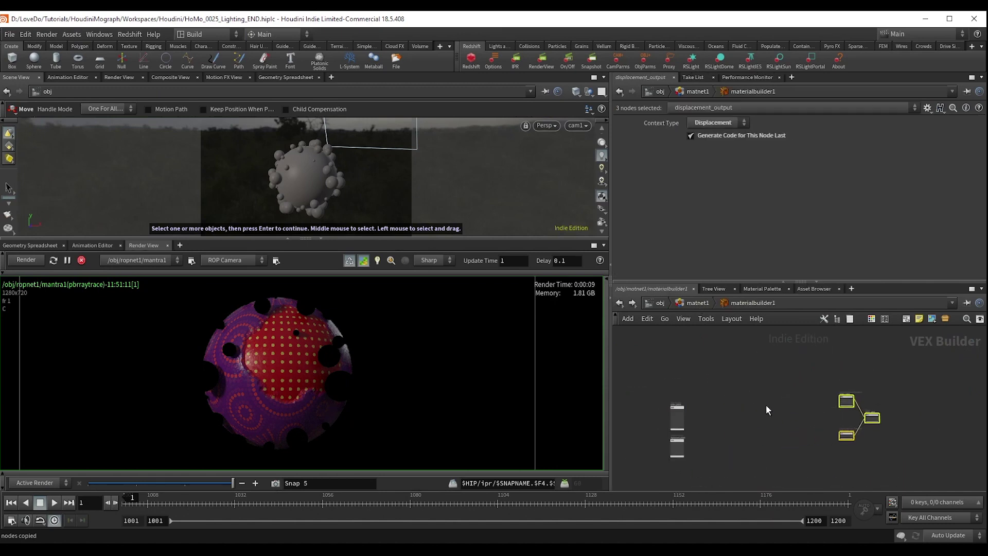
key("ctrl+v")
scroll(859, 477, "up", 5)
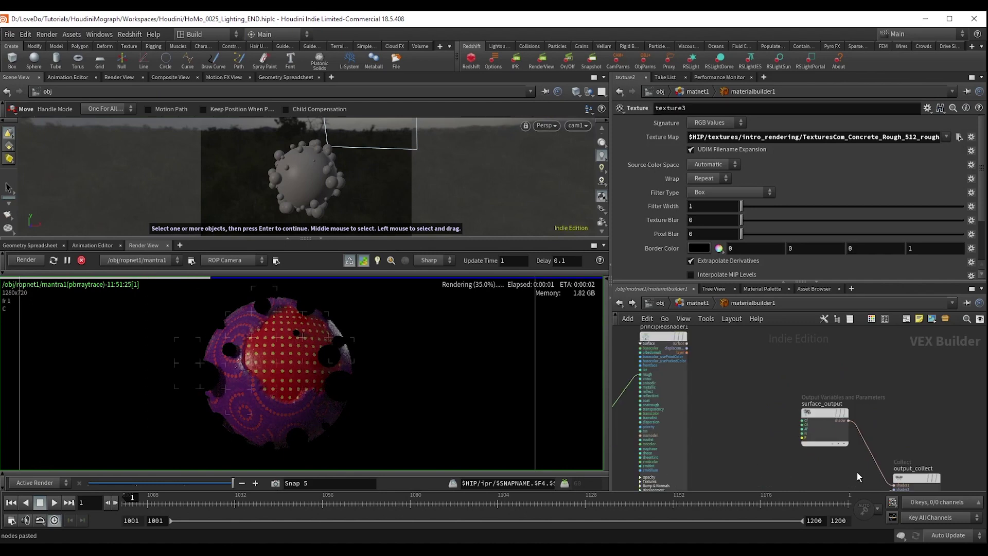
Step: Connect the pasted principledshader1's surface output to output_collect in place of surface_output
left_click_drag(841, 433, 687, 368)
left_click(687, 368)
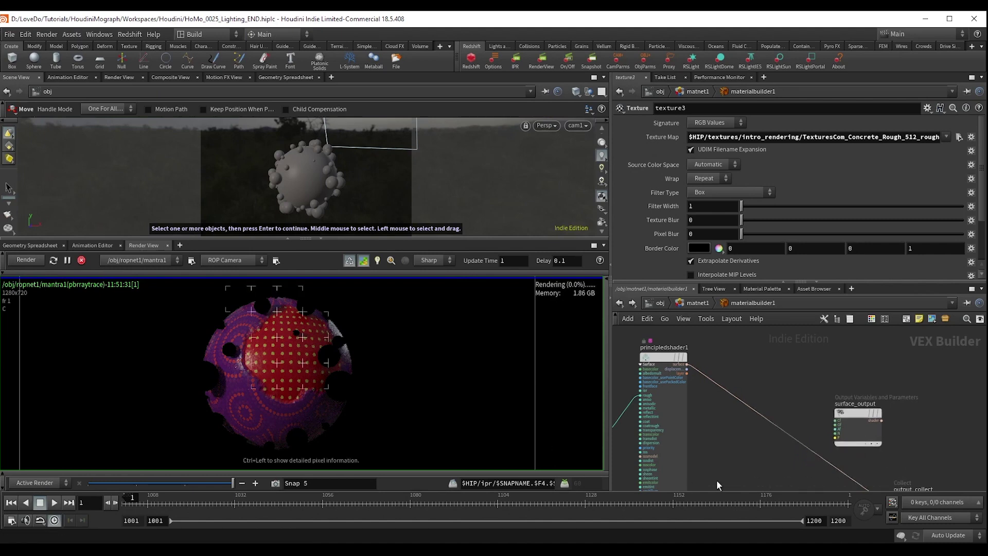
scroll(768, 457, "down", 4)
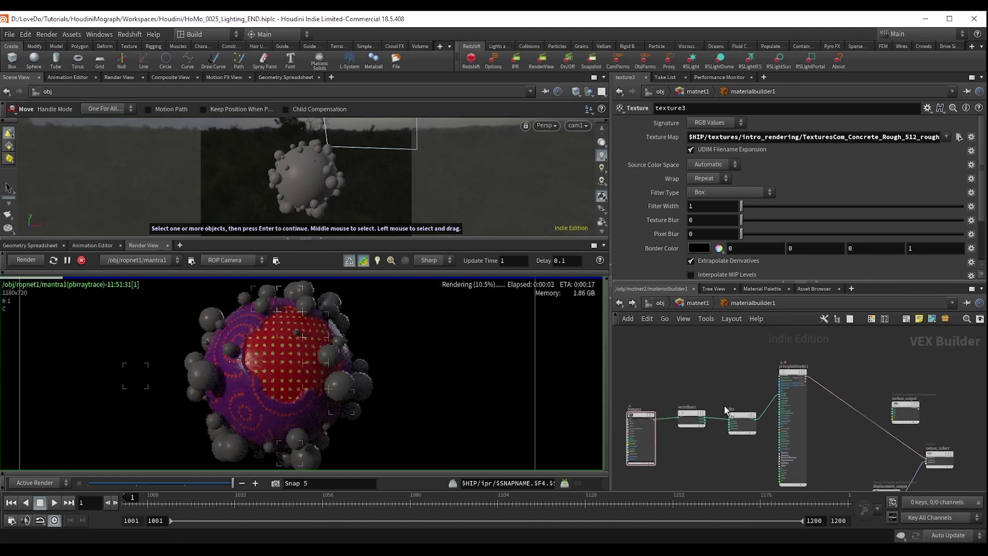
Step: Add a Bind node inside materialbuilder1 and name its bound attribute id, keeping the Float type
scroll(776, 377, "up", 2)
key("Tab")
type("bind")
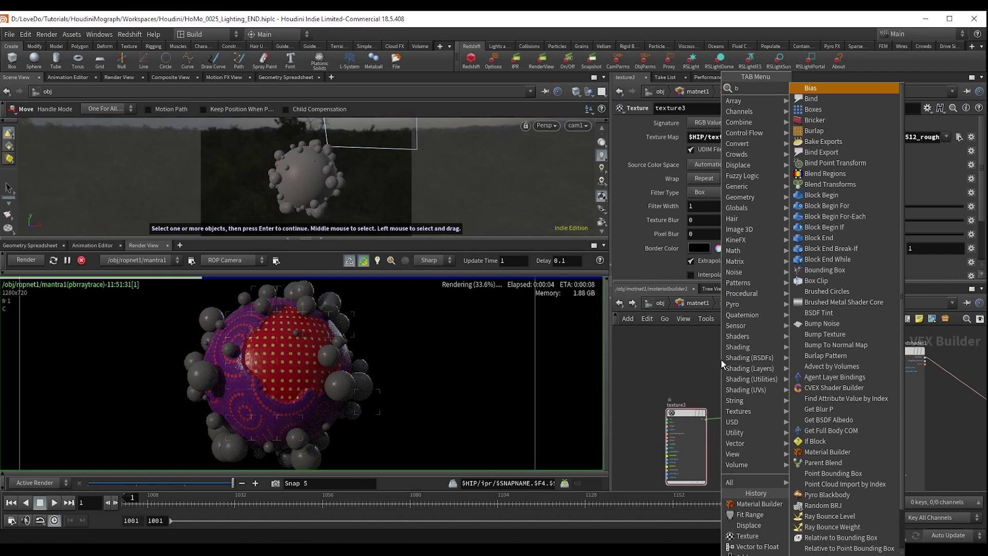
key("Return")
left_click(721, 360)
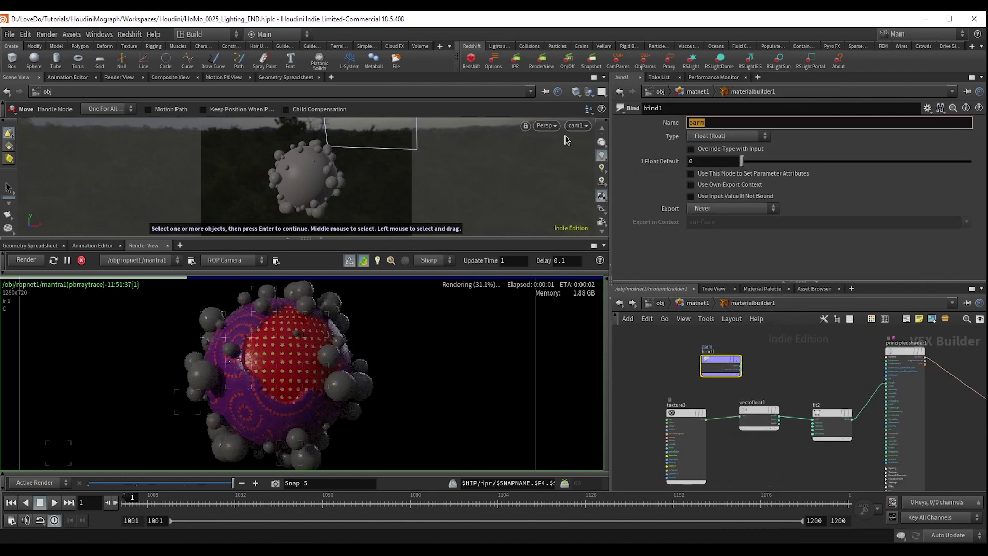
scroll(770, 379, "up", 2)
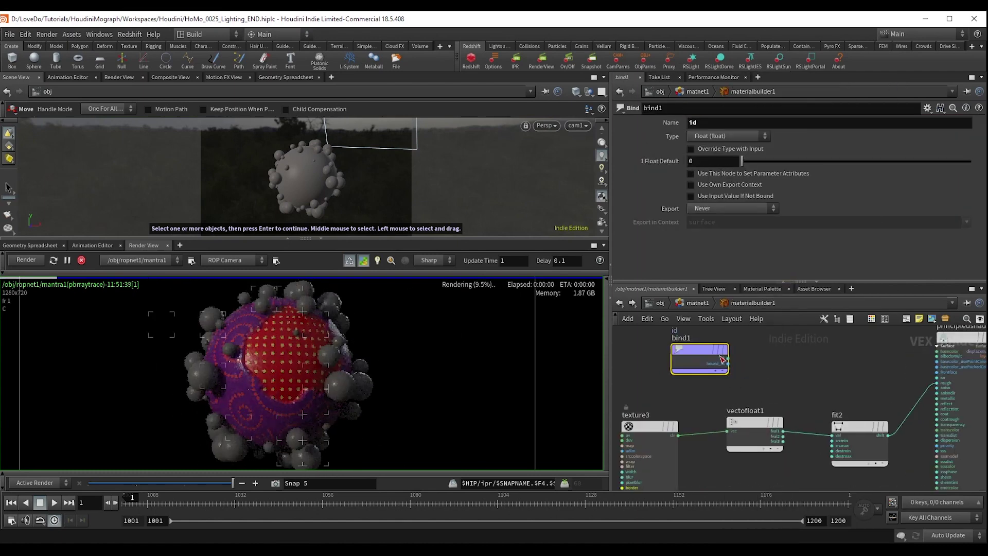
Step: Add a Multiply Constant node fed by bind1's id output, and shift both nodes away from the shader to free space
left_click(731, 356)
key("Tab")
type("mul c")
key("Return")
key("Return")
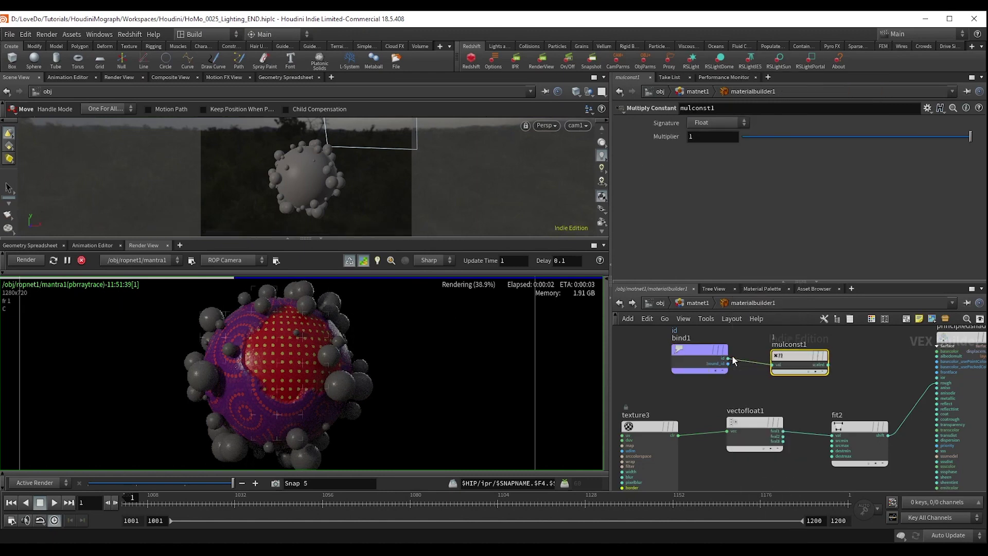
scroll(732, 355, "down", 2)
middle_click_drag(773, 375, 771, 408)
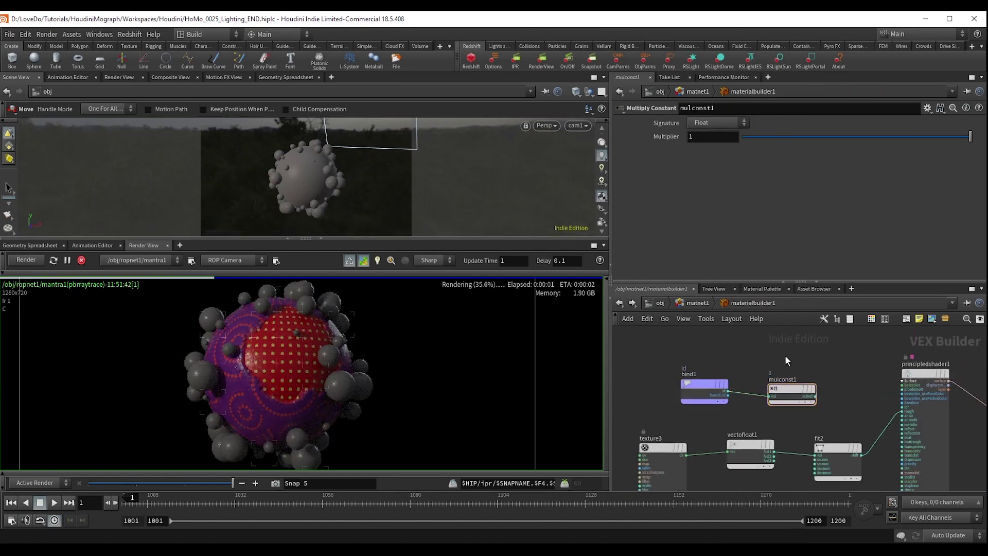
left_click_drag(794, 357, 683, 397)
left_click_drag(796, 388, 709, 365)
Step: Add a Random node fed by mulconst1's scaled output
left_click(740, 394)
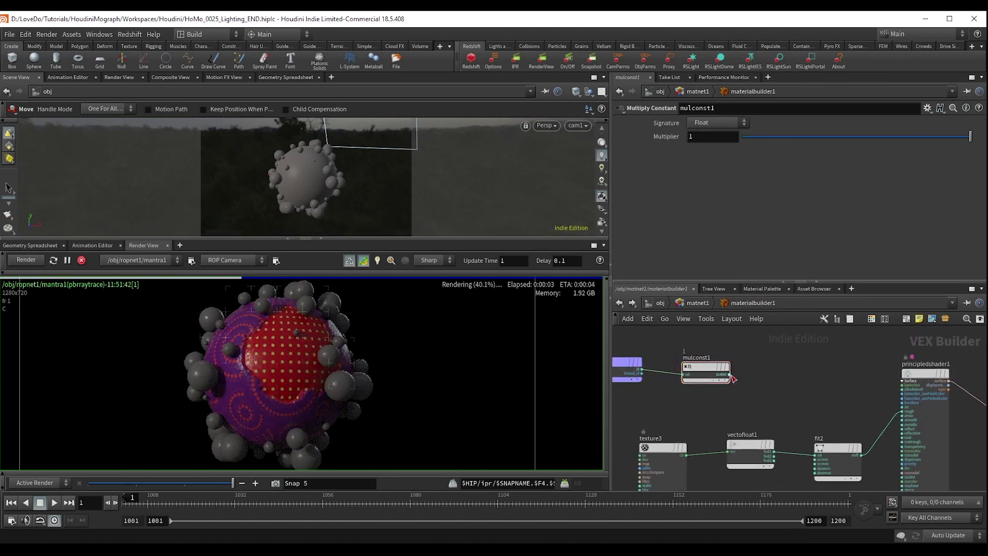
key("Tab")
type("rand")
key("Return")
key("Return")
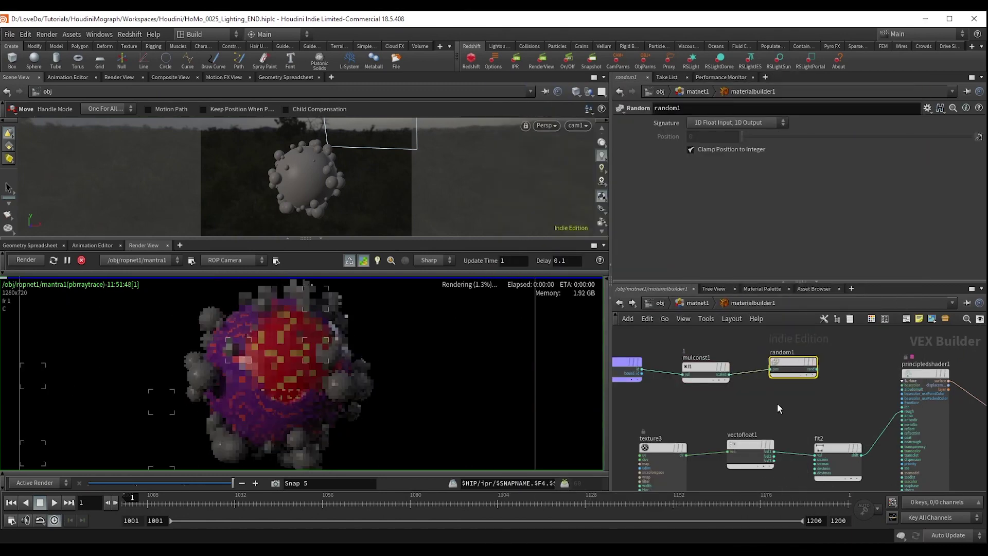
scroll(835, 372, "up", 4)
key("Tab")
type("ramp")
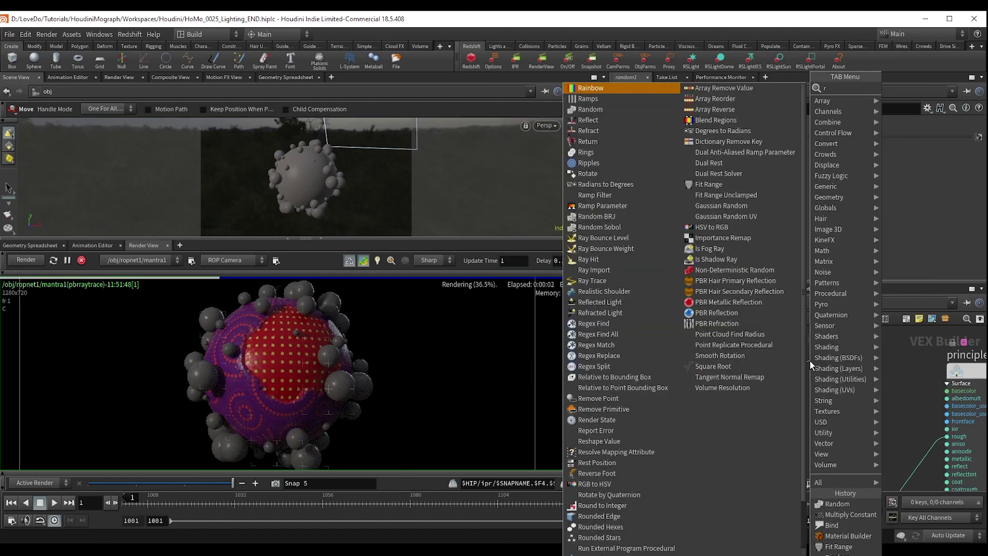
key("Return")
key("Return")
key("ctrl+z")
Step: Add a Ramp Parameter fed by random1's output and connect its ramp output to principledshader1's basecolor
left_click(798, 364)
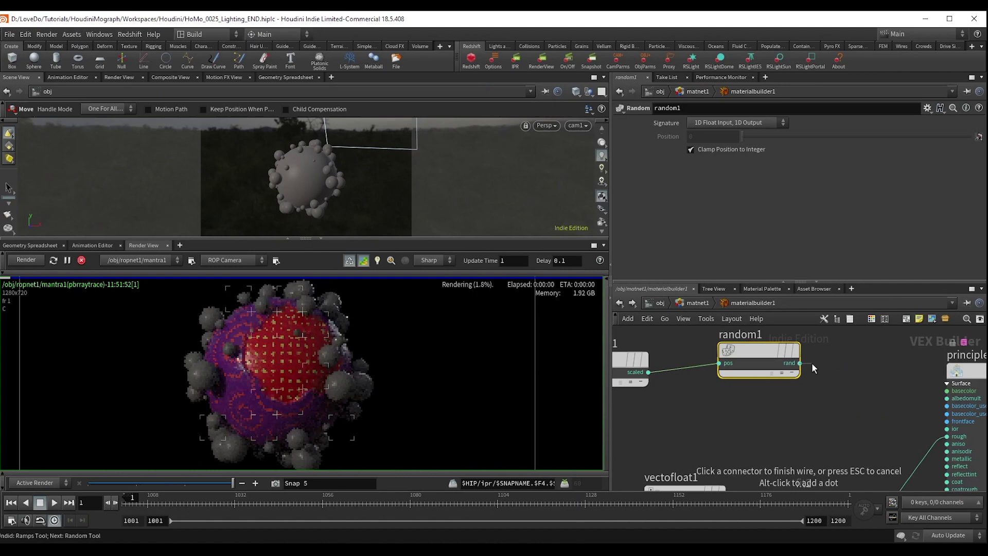
key("Tab")
type("ramp")
key("Return")
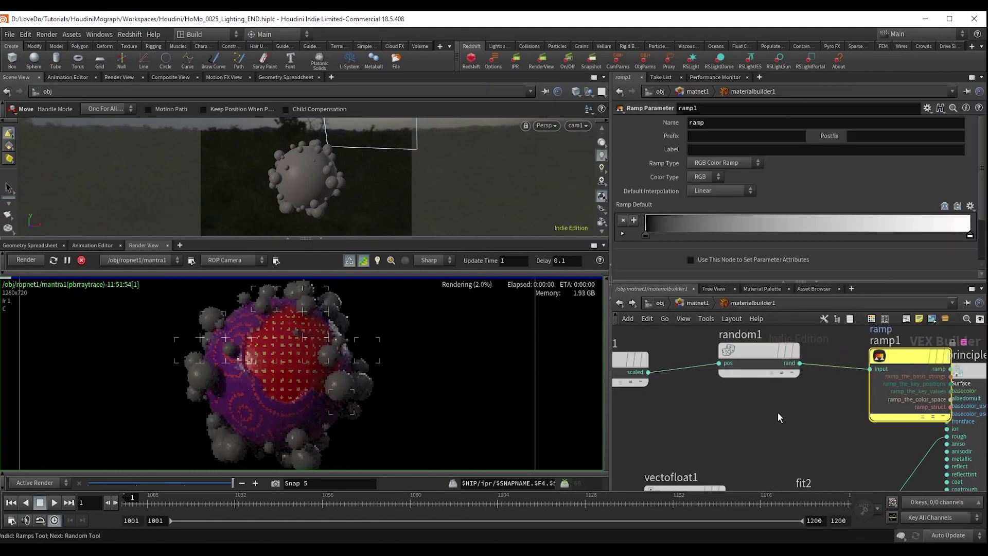
middle_click_drag(777, 415, 670, 414)
left_click_drag(810, 366, 779, 370)
left_click(813, 373)
left_click(842, 389)
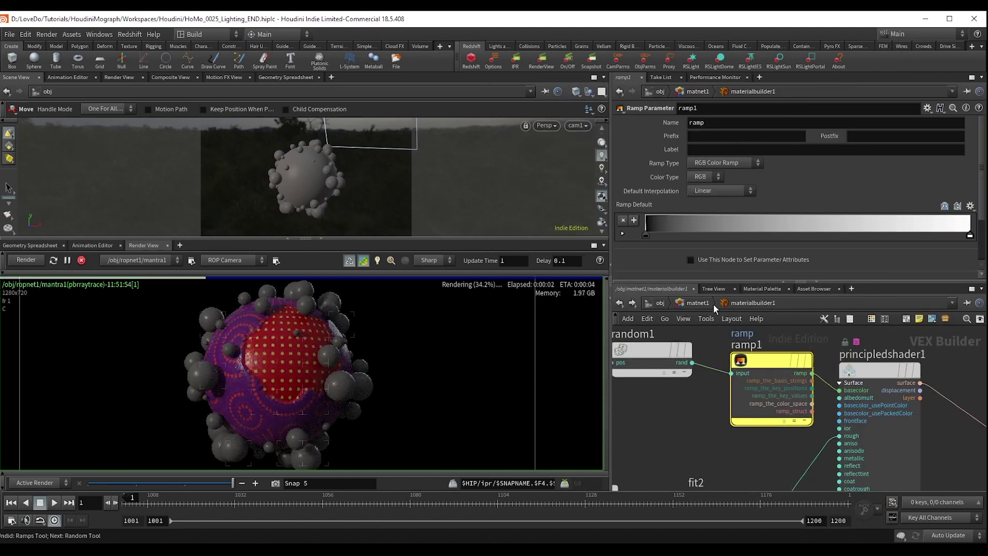
Step: In matnet1, set both points of materialbuilder1's ramp to Constant interpolation and move the white point to about 0.79
left_click(702, 303)
left_click(646, 171)
left_click(727, 227)
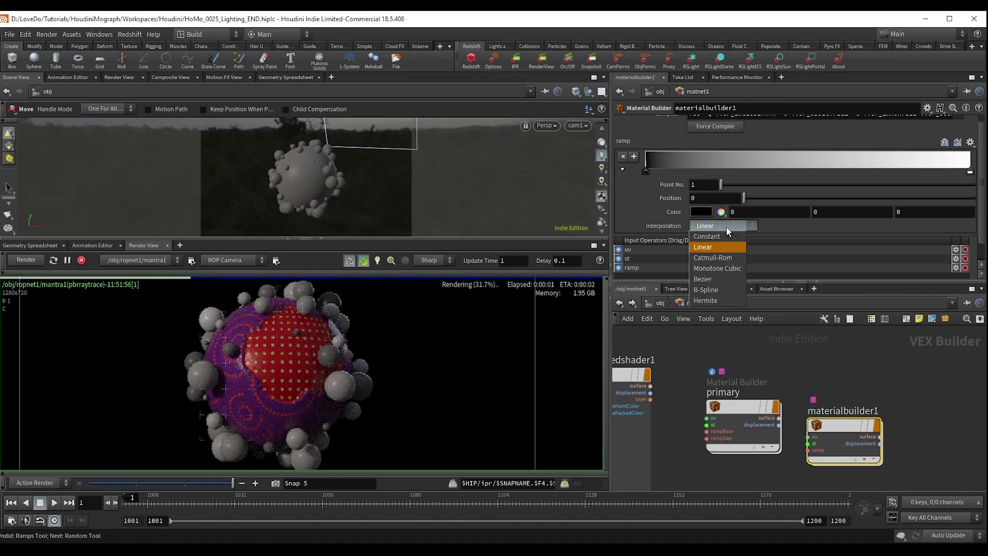
left_click(719, 226)
left_click_drag(970, 171, 902, 171)
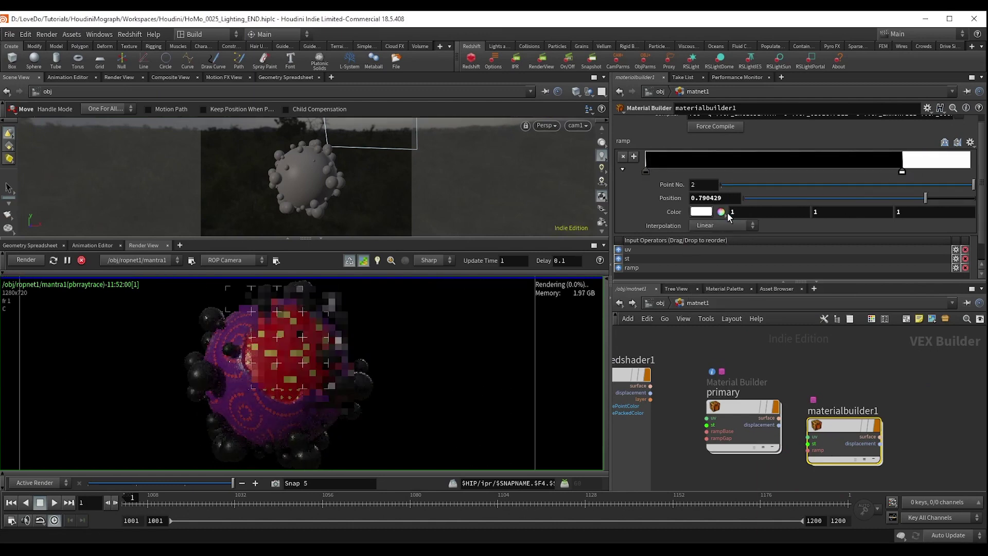
left_click(723, 225)
left_click(708, 238)
Step: Colour the ramp's first point purple (0.5, 0, 1) and its last point yellow (1, 1, 0)
double_click(647, 171)
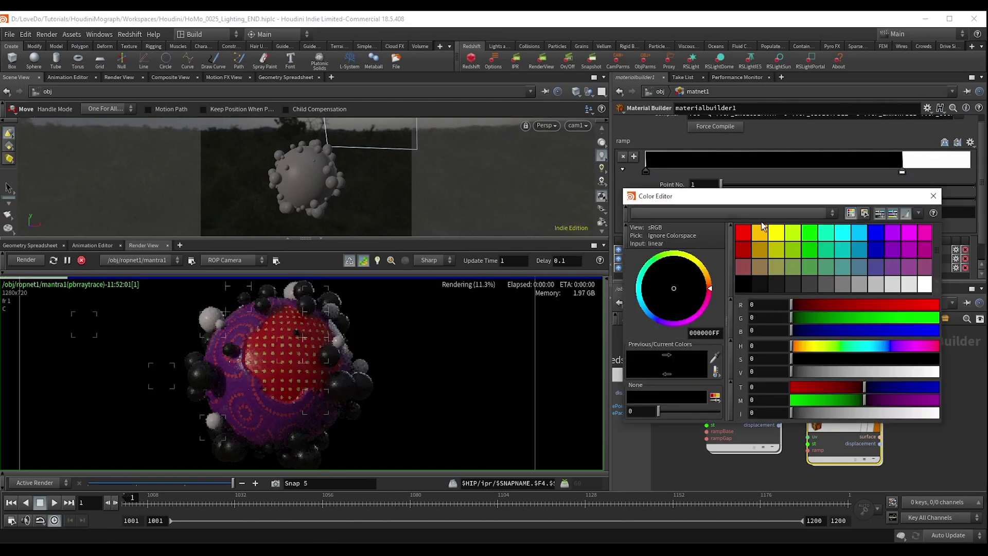
left_click(884, 245)
left_click(934, 196)
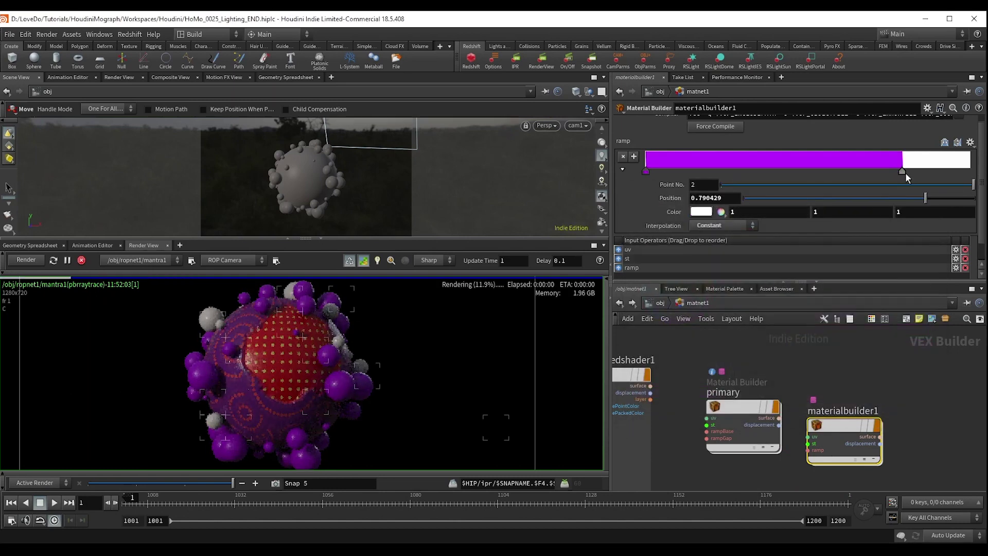
double_click(904, 172)
left_click(776, 233)
left_click(933, 196)
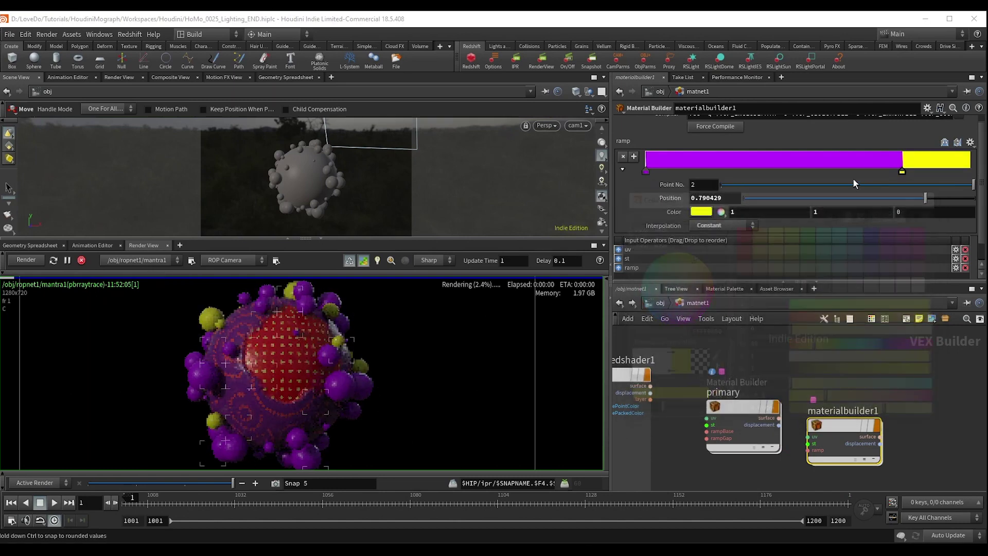
Step: Add a ramp point near the middle and colour it muted magenta with hue 310, saturation 0.92 and value 0.518
left_click(814, 171)
double_click(815, 172)
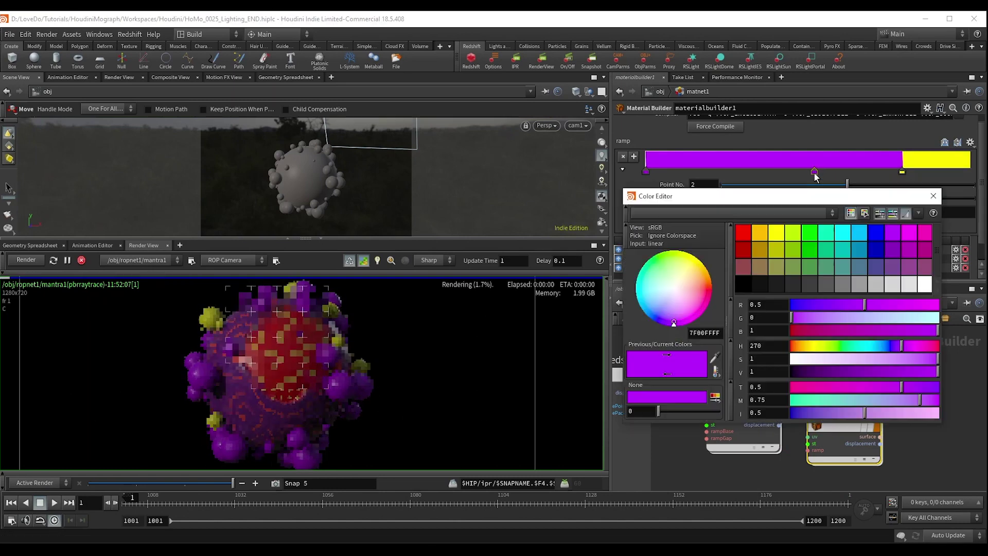
left_click(918, 350)
left_click(895, 369)
left_click(867, 376)
left_click(927, 357)
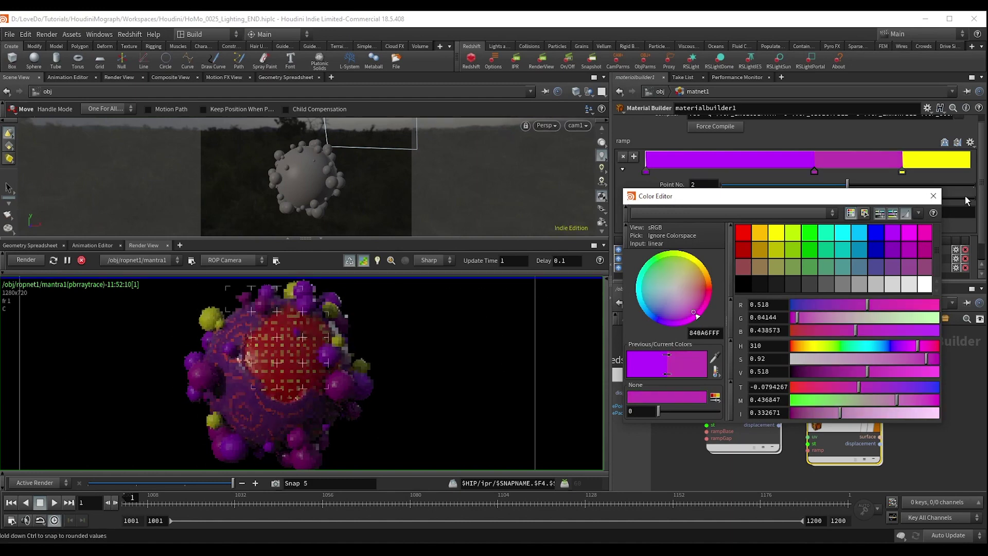
left_click(934, 195)
Step: Add a ramp point at about 0.2 in dark indigo (hue 255, value 0.153) and move the yellow point to about 0.86
left_click(711, 162)
double_click(711, 171)
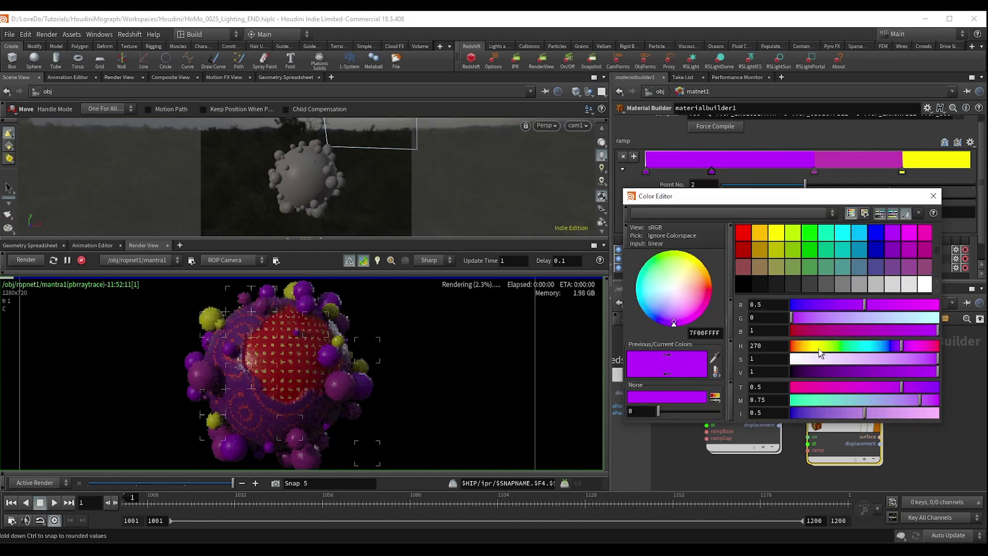
left_click_drag(844, 372, 814, 372)
left_click(894, 348)
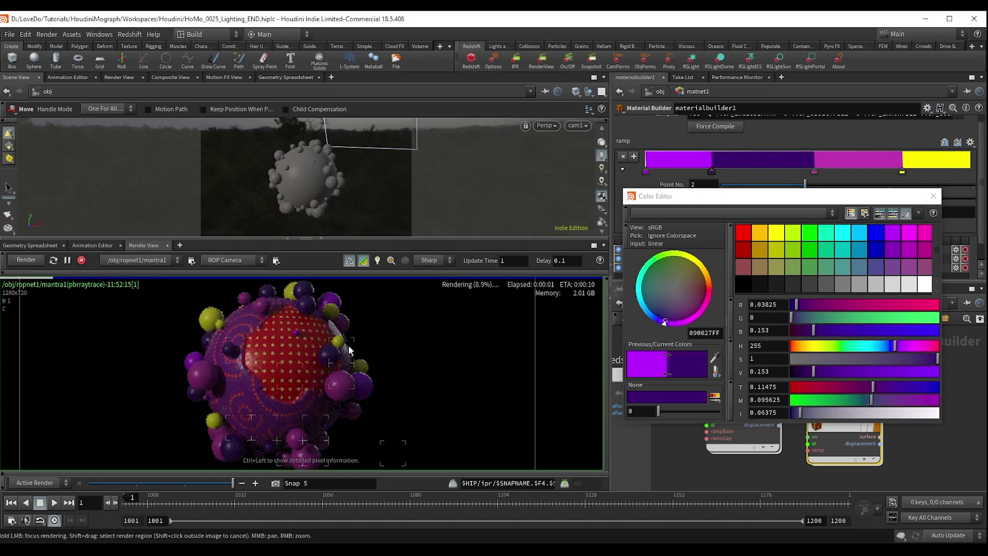
scroll(349, 346, "down", 4)
left_click(933, 196)
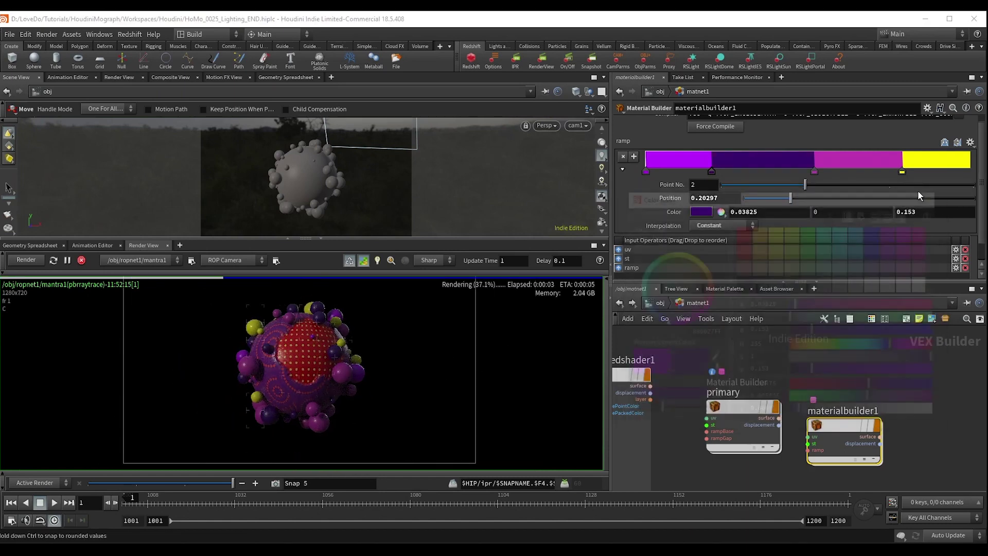
left_click_drag(902, 172, 925, 178)
Step: Inside materialbuilder1, duplicate mulconst1 and random1, feed the copies from bind1, and set mulconst2's multiplier to 3
double_click(839, 446)
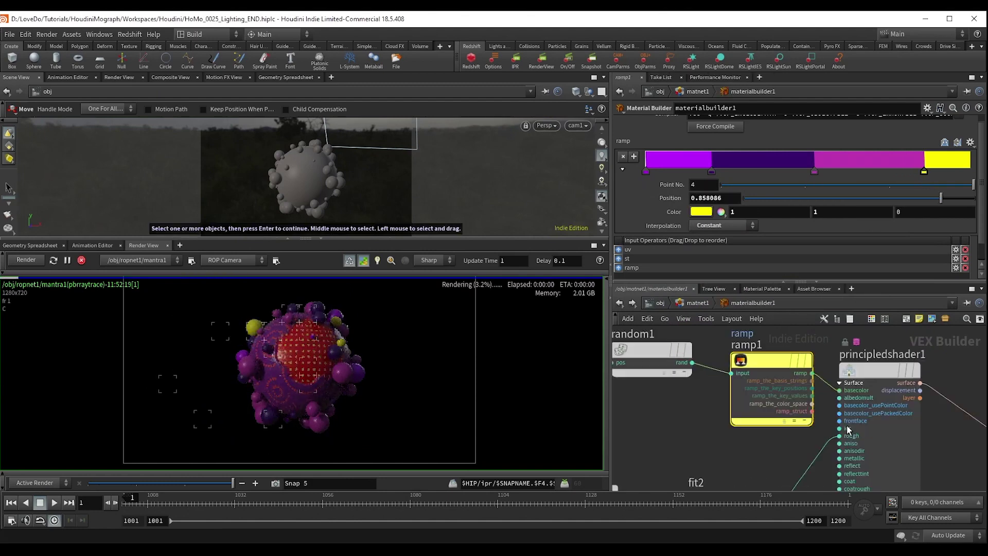
scroll(846, 427, "down", 4)
middle_click_drag(728, 451, 892, 420)
left_click_drag(892, 423, 706, 341)
left_click_drag(937, 388, 881, 367)
left_click_drag(785, 369, 738, 410)
left_click(727, 434)
left_click(741, 407)
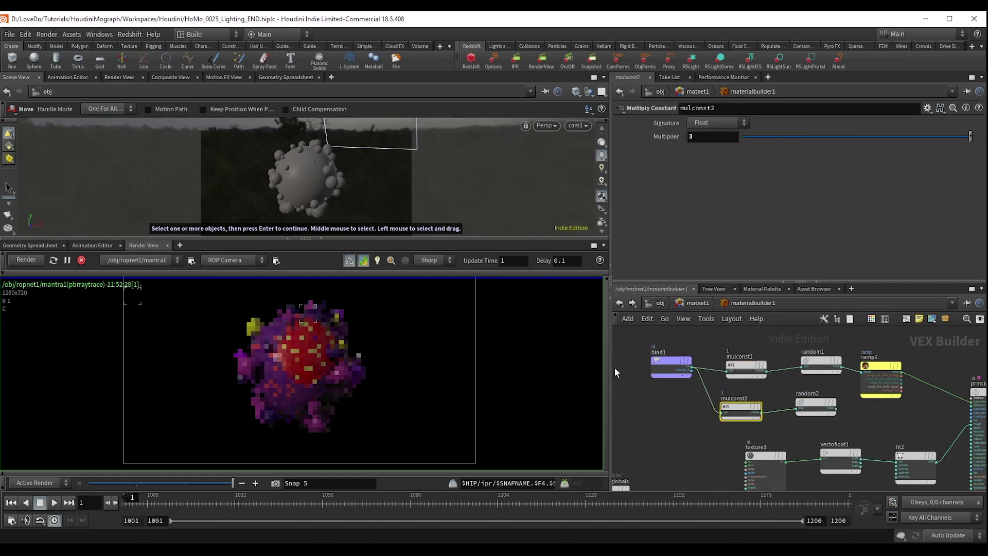
Step: Connect random2's output to principledshader1's metallic input and check the small spheres in the render
scroll(779, 419, "up", 3)
left_click(716, 389)
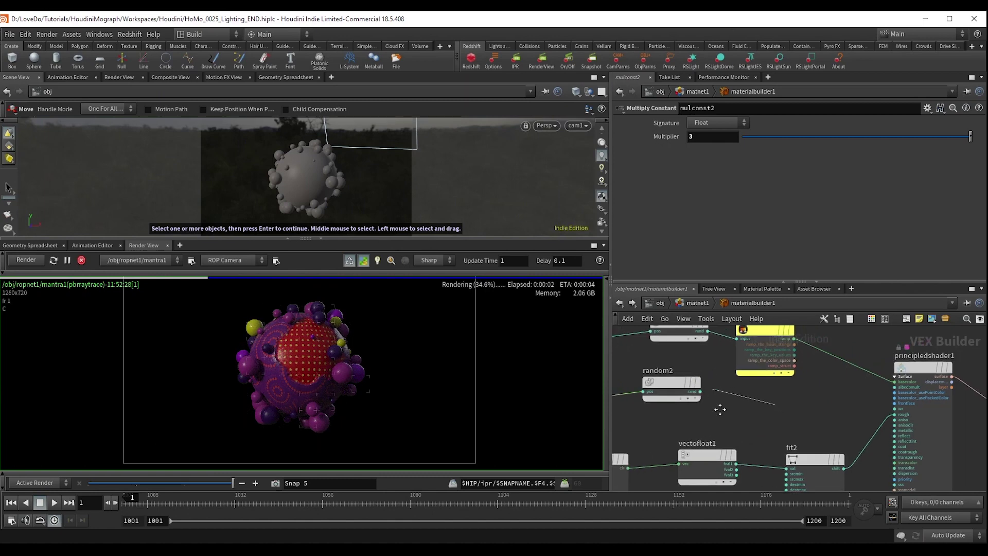
scroll(773, 417, "up", 3)
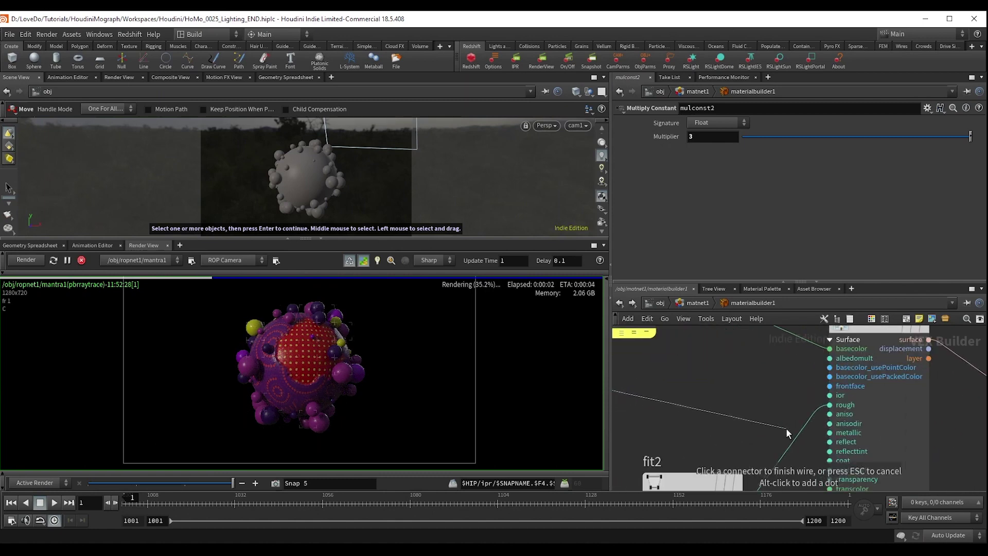
left_click(845, 434)
scroll(341, 378, "up", 3)
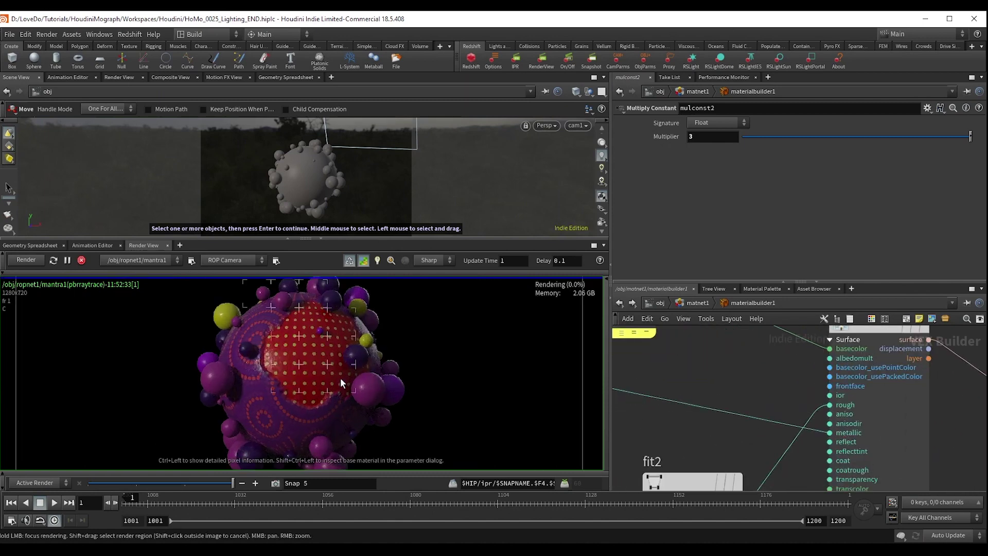
middle_click_drag(340, 378, 334, 375)
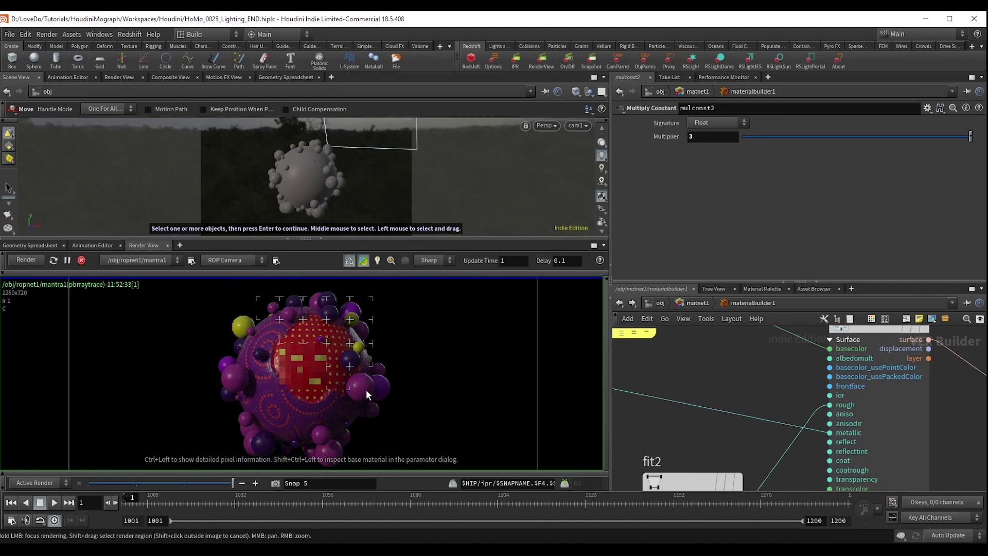
scroll(365, 380, "down", 1)
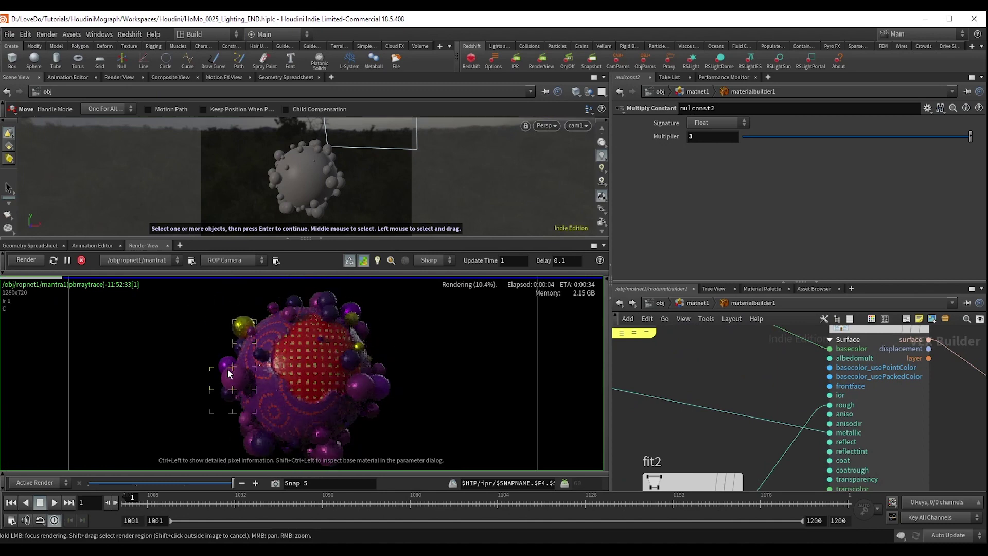
Step: Insert a Fit Range node on the wire between random2 and principledshader1's metallic input
scroll(673, 432, "down", 3)
middle_click_drag(674, 430, 814, 426)
scroll(710, 415, "up", 2)
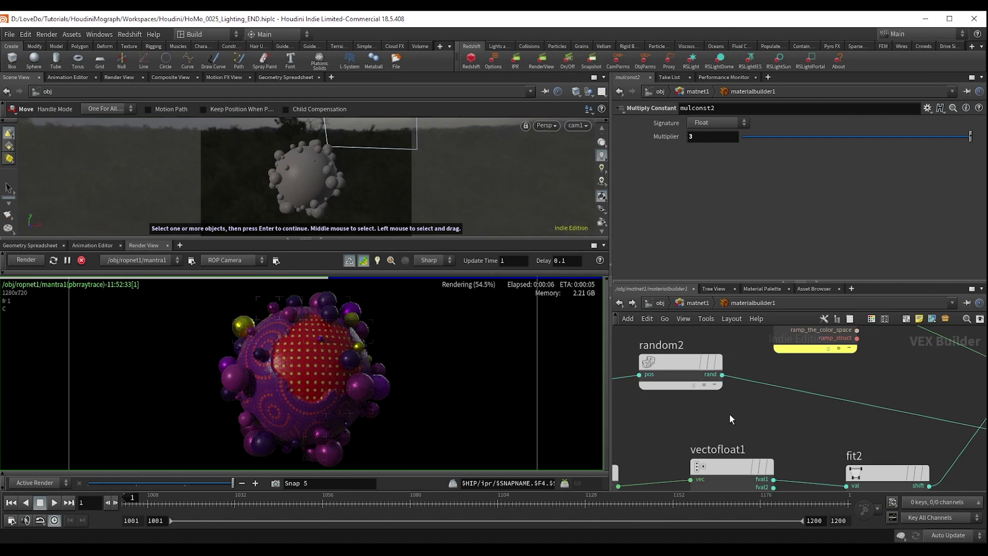
scroll(744, 414, "down", 2)
middle_click_drag(746, 414, 803, 415)
scroll(806, 416, "up", 1)
scroll(805, 416, "down", 1)
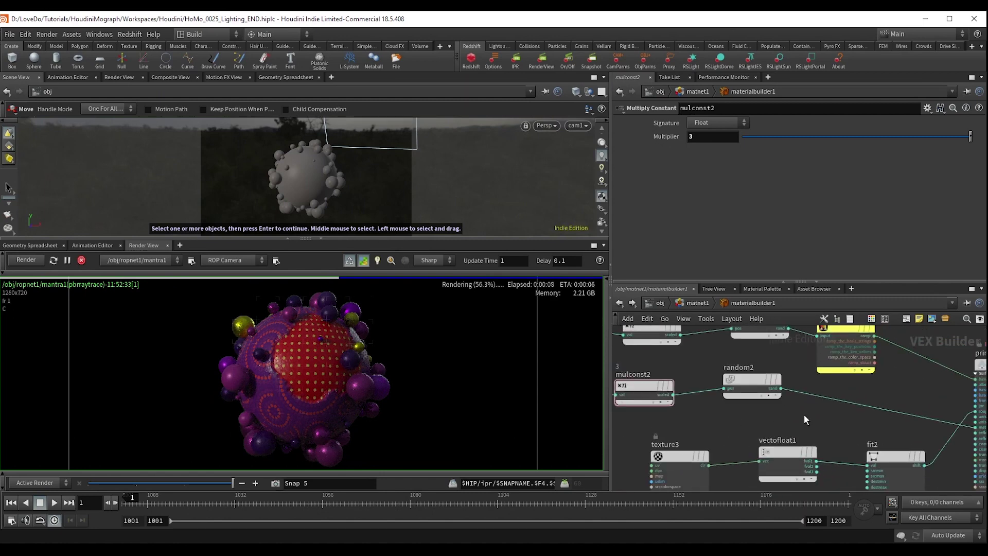
key("Tab")
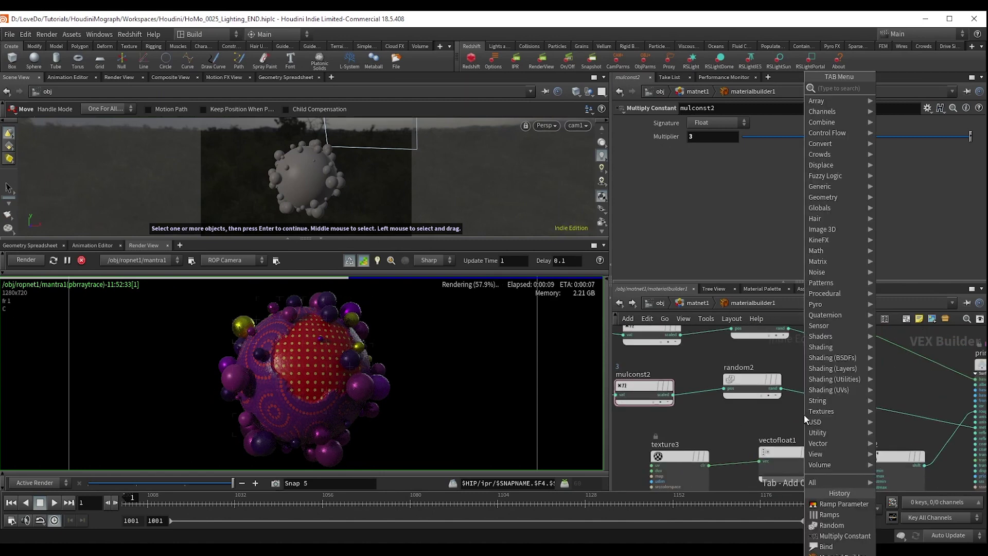
type("fit")
key("Return")
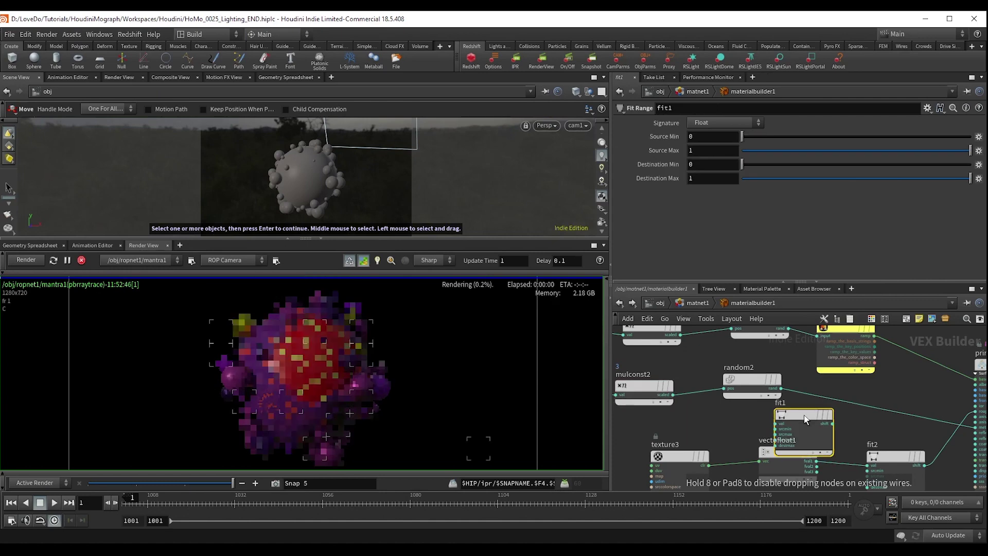
left_click(810, 401)
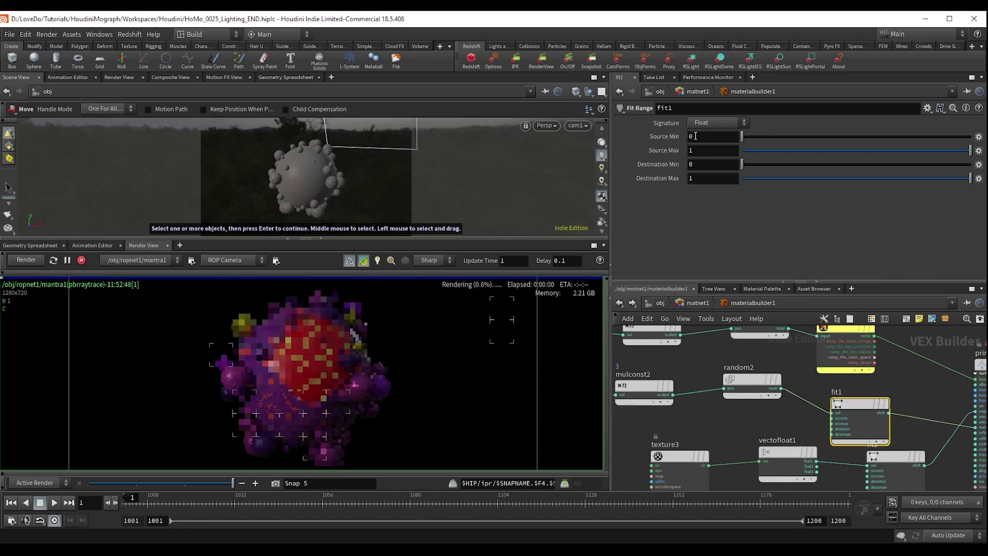
Step: Set fit1's Source Min to .8 and Source Max to .9
left_click_drag(696, 137, 623, 139)
type(".8")
key("Tab")
type(".9")
key("Return")
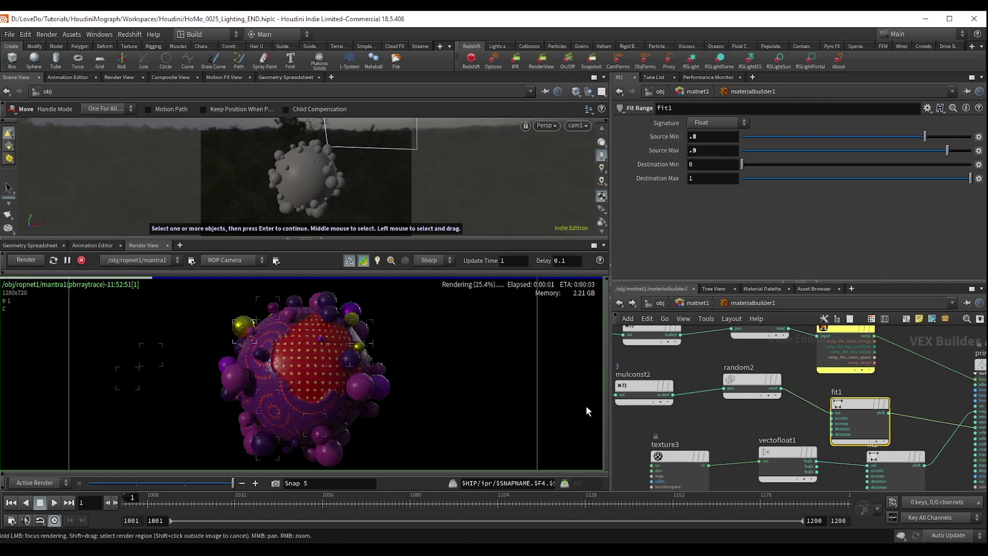
Step: Set mulconst2's multiplier to 4 to vary which small spheres are metallic
left_click(643, 389)
left_click(691, 137)
type("4")
key("Return")
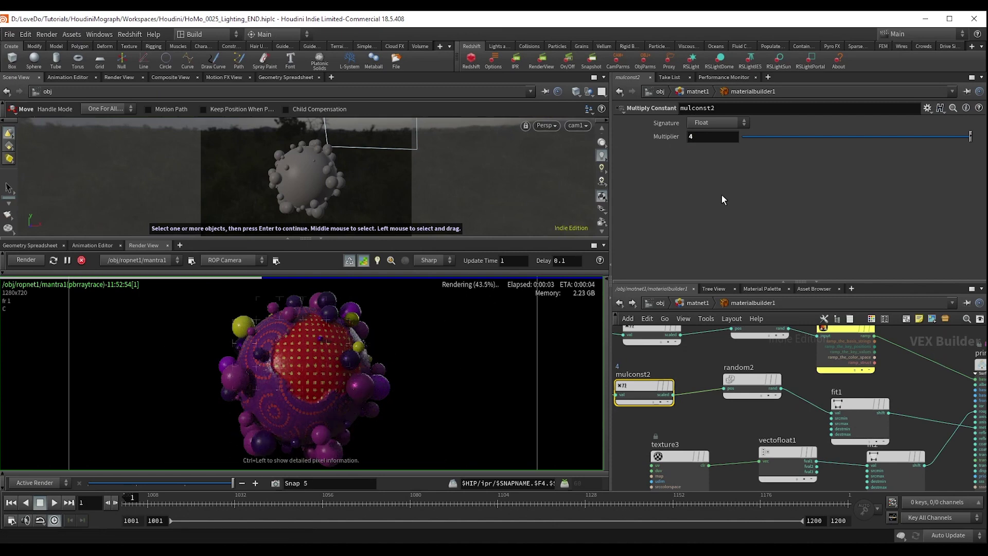
Step: Set mulconst2's multiplier to 7 to vary which small spheres are metallic
left_click(713, 137)
type("5")
key("Return")
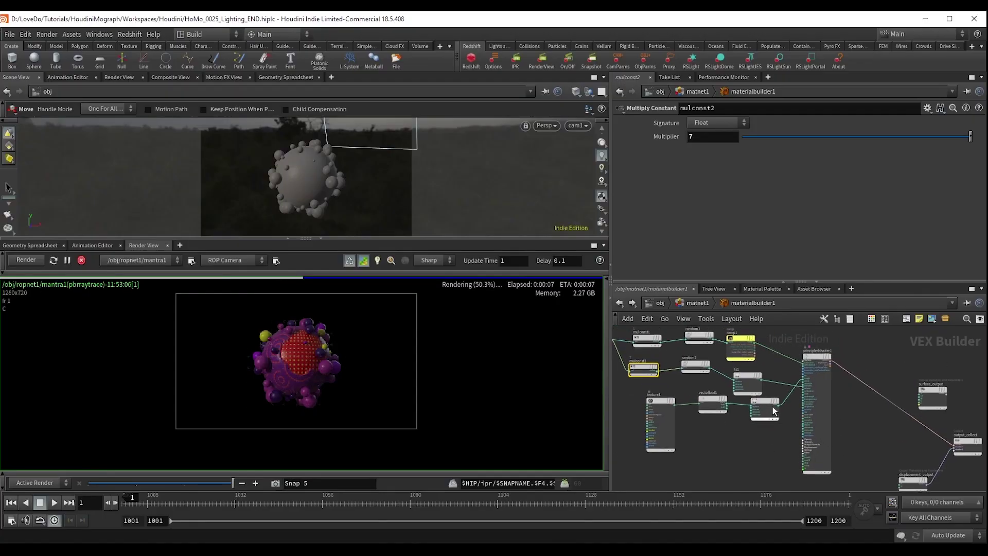
Step: Align the mulconst1, random1 and ramp1 nodes in one horizontal row
middle_click_drag(803, 393, 818, 396)
left_click_drag(813, 355, 669, 387)
key("a")
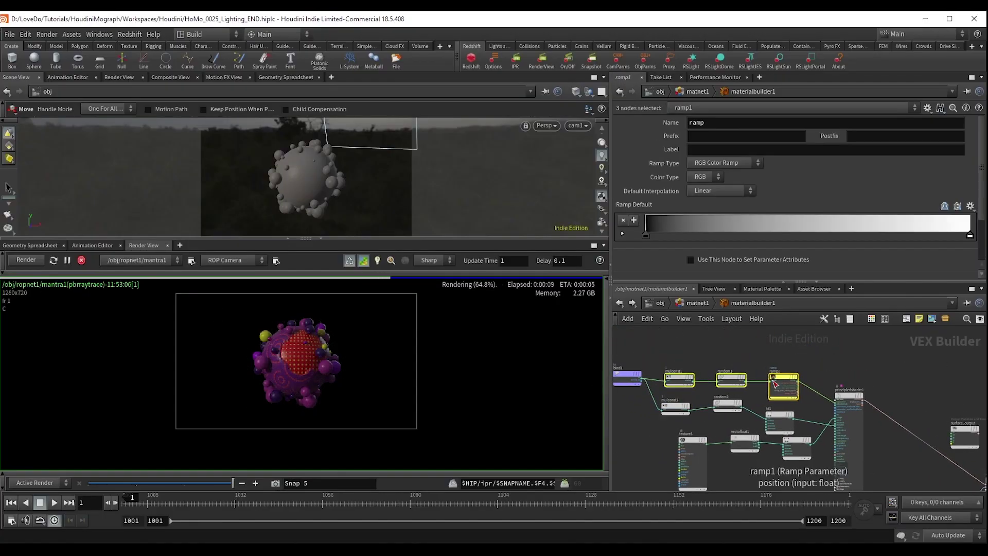
left_click_drag(775, 386, 775, 376)
Step: Try to align the mulconst2, random2 and fit1 nodes in a row
left_click_drag(674, 436, 783, 413)
key("a")
key("ctrl+z")
left_click(789, 408)
scroll(778, 411, "down", 3)
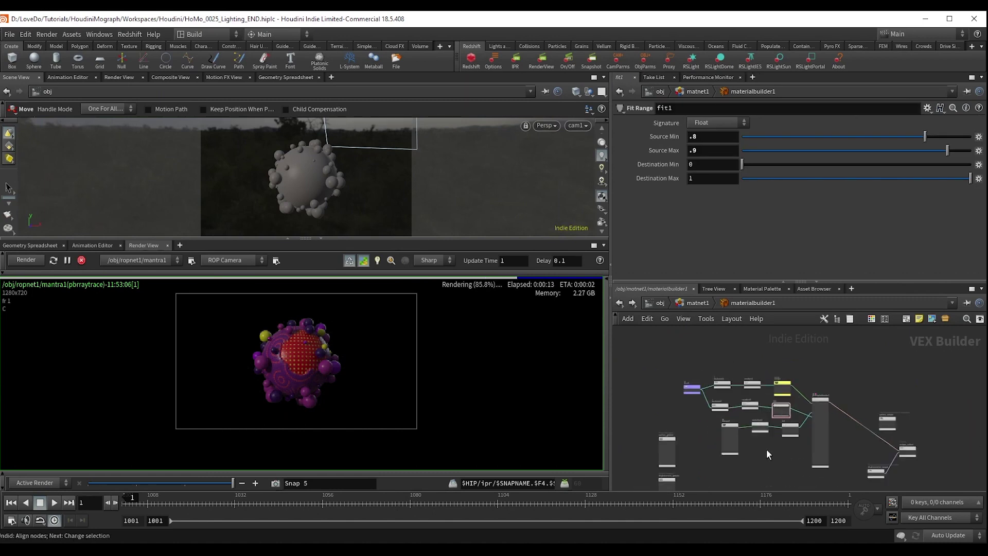
Step: Add a second Principled Shader node below principledshader1
scroll(739, 418, "up", 3)
middle_click_drag(767, 449, 728, 424)
key("Tab")
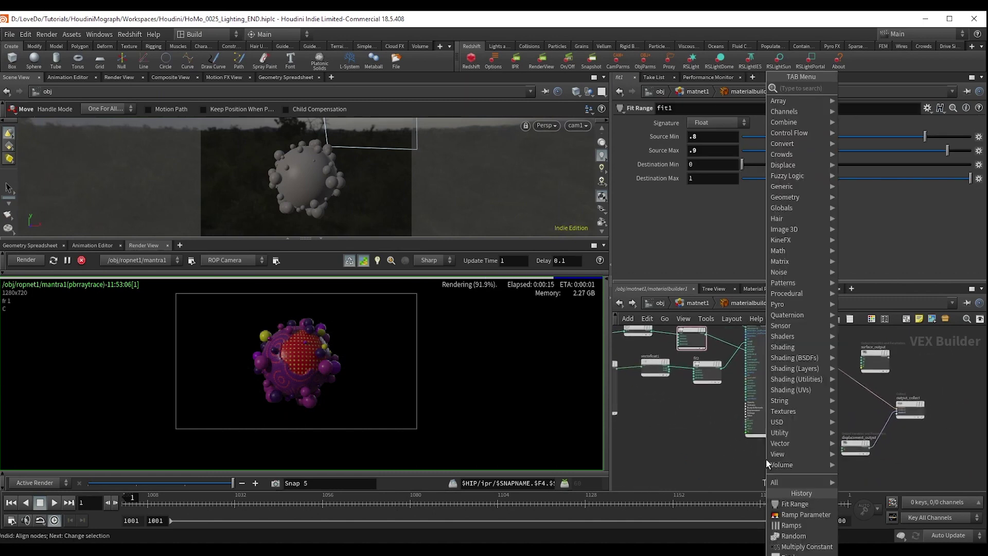
type("princ")
key("Return")
left_click(766, 459)
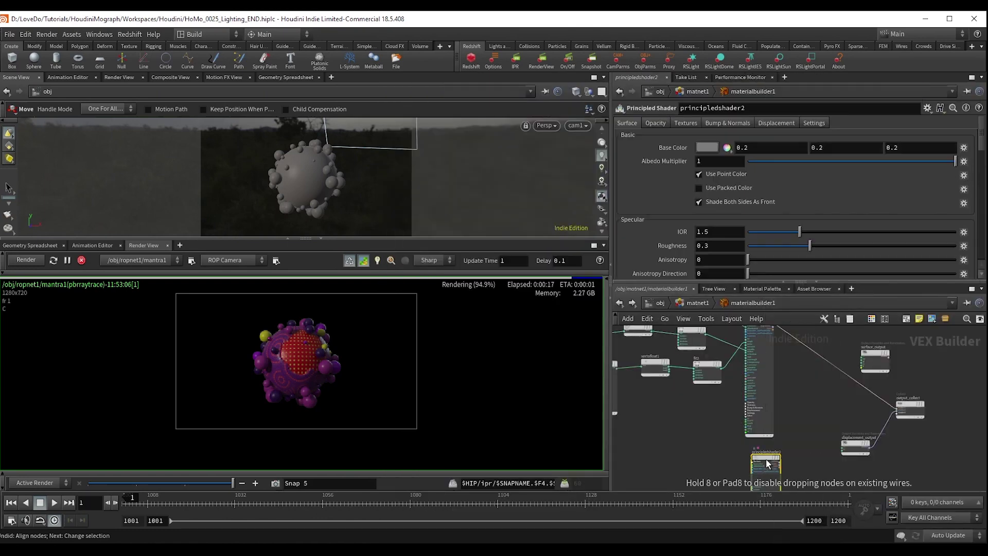
Step: Connect principledshader2's surface output to output_collect's first shader input
scroll(849, 399, "up", 3)
left_click(917, 413)
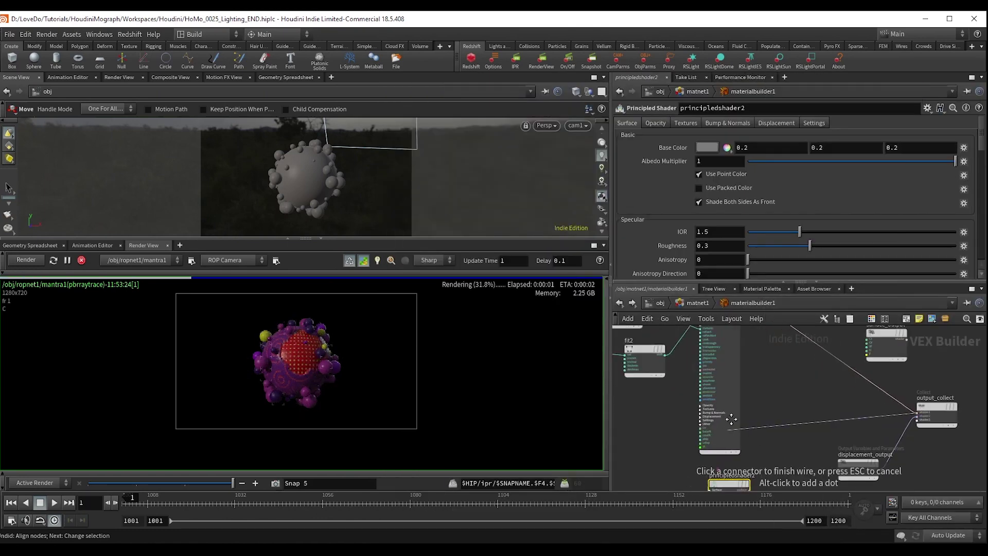
scroll(737, 486, "up", 3)
middle_click_drag(737, 486, 725, 427)
left_click(739, 433)
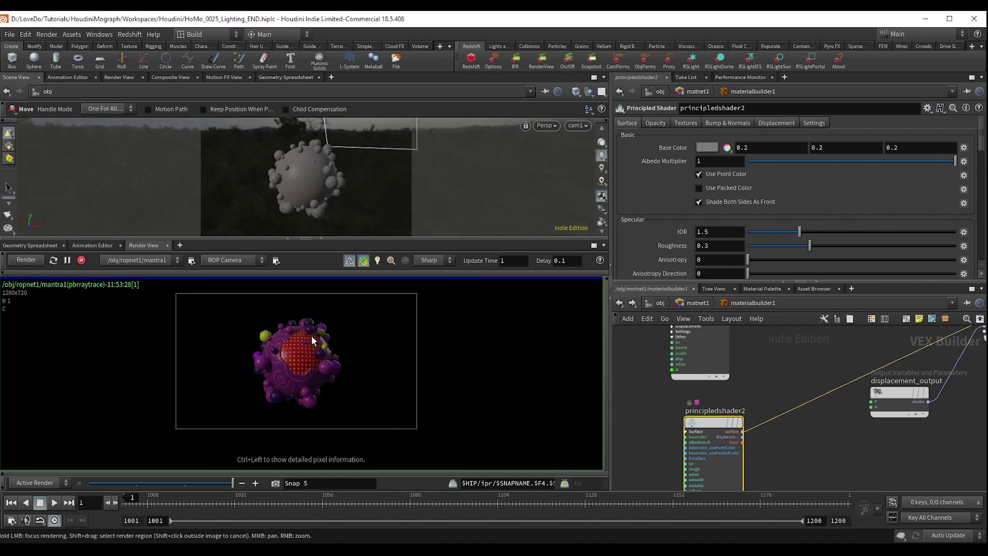
Step: Turn off Use Point Color on principledshader2 and set its base color to gold with hue 43, saturation 0.872 and value 0.982
left_click(714, 172)
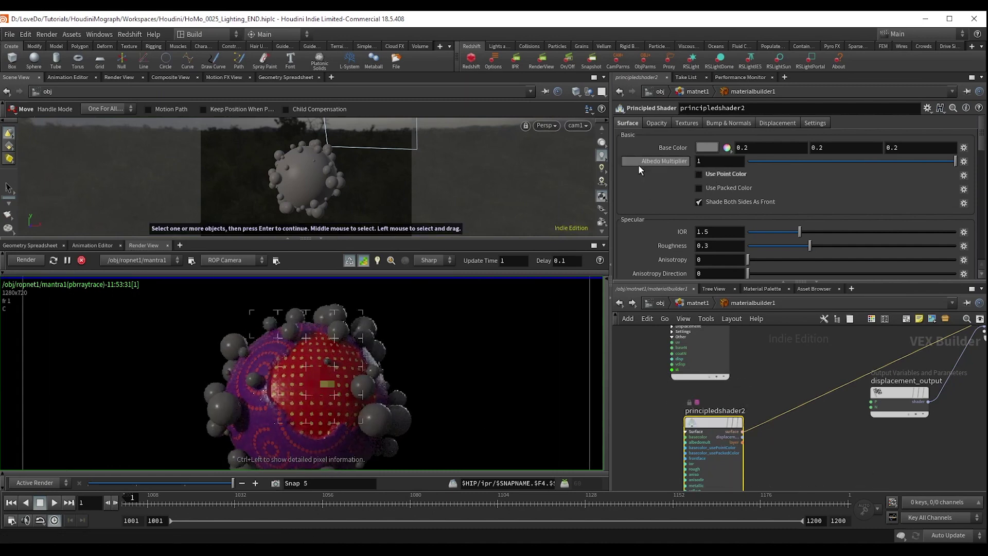
left_click(707, 147)
left_click(805, 349)
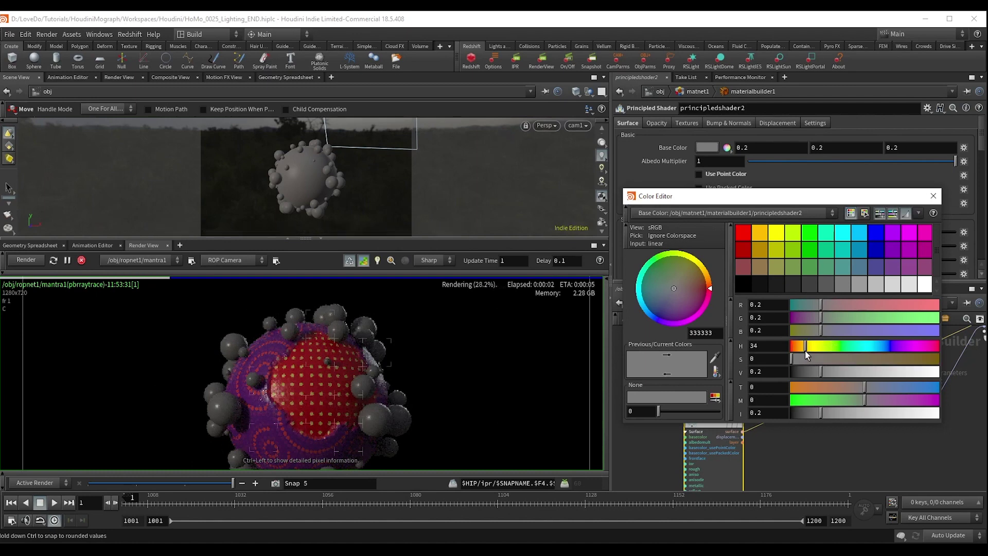
left_click_drag(807, 356, 920, 358)
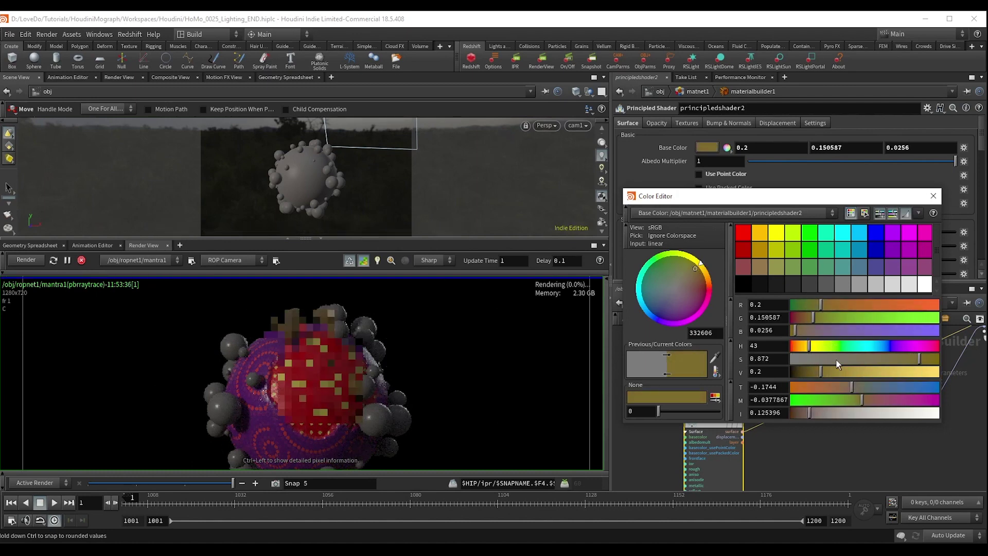
left_click_drag(822, 372, 937, 373)
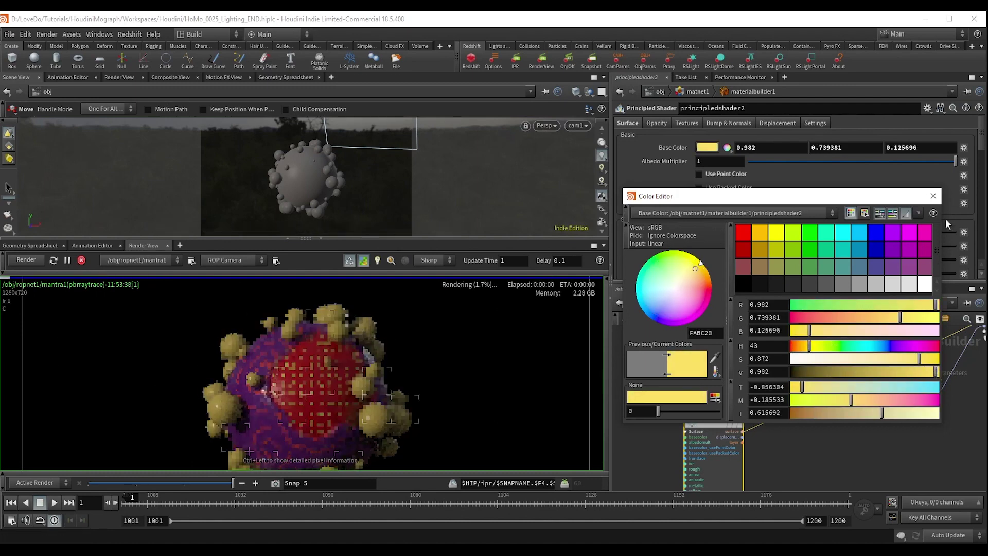
left_click(933, 196)
Step: Set principledshader2's Metallic to 1 and check the small spheres in the render
scroll(802, 206, "down", 3)
left_click_drag(754, 256, 924, 256)
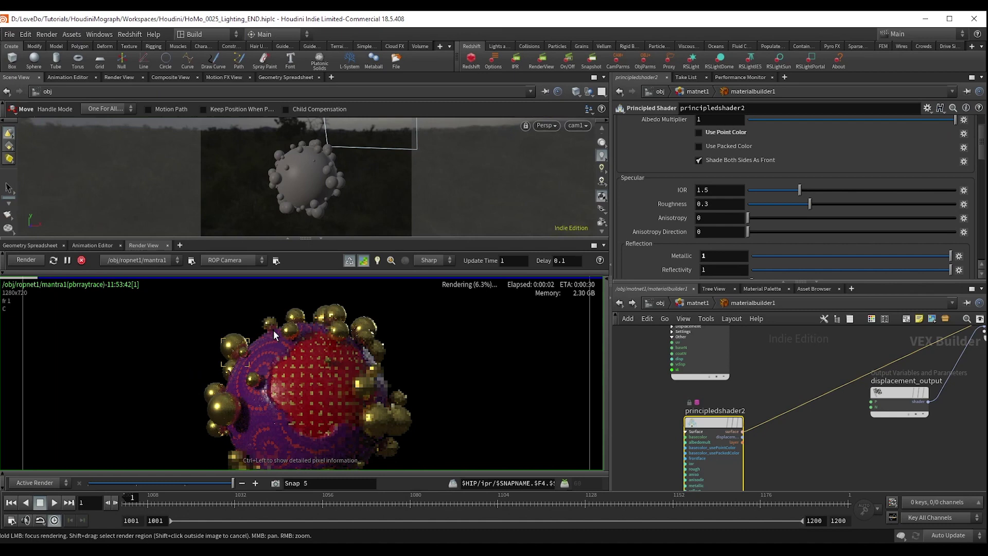
scroll(375, 363, "down", 1)
Step: Add a Layer Mix node between the two principled shaders and the output nodes
scroll(818, 437, "down", 4)
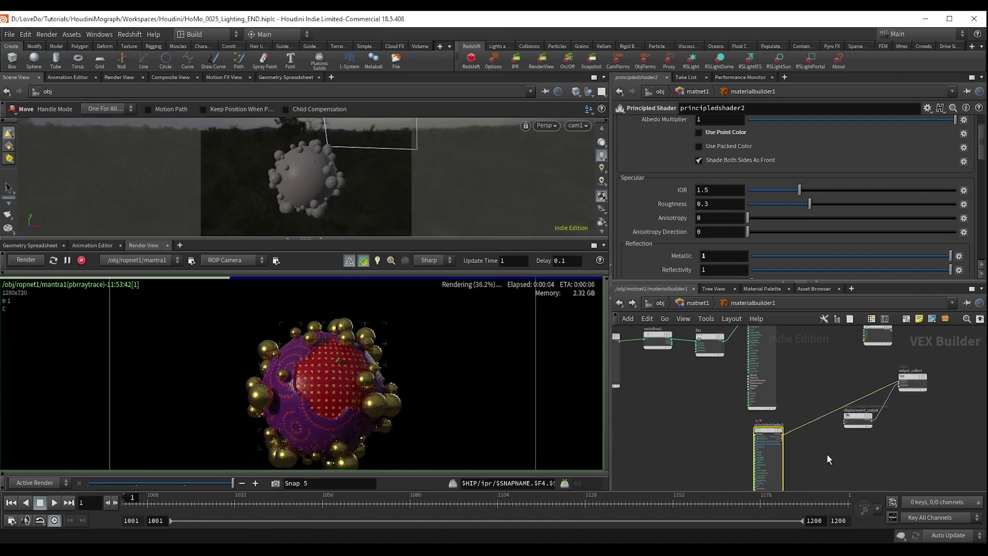
middle_click_drag(826, 453, 813, 477)
scroll(814, 414, "up", 2)
middle_click_drag(800, 395, 786, 431)
key("Tab")
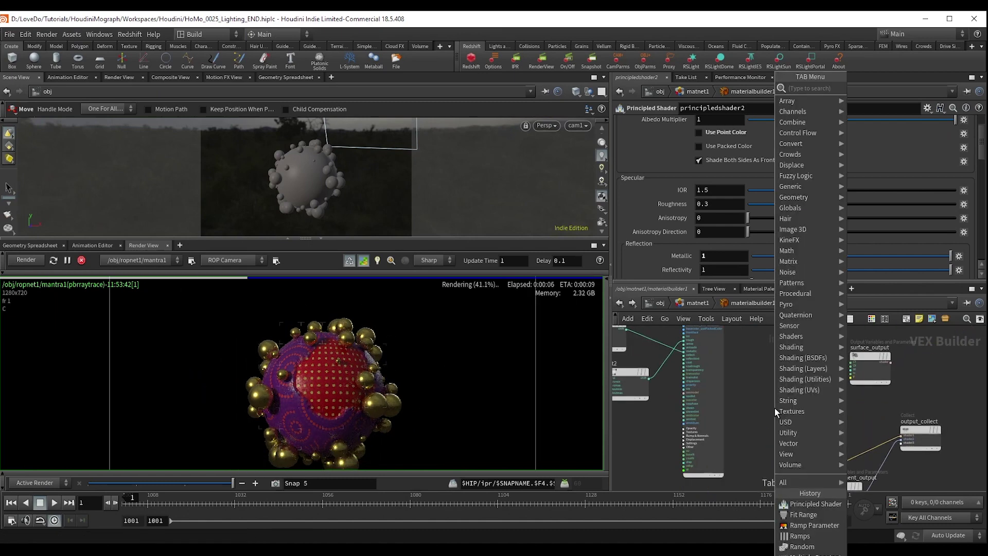
type("laye")
type("r mix")
key("Return")
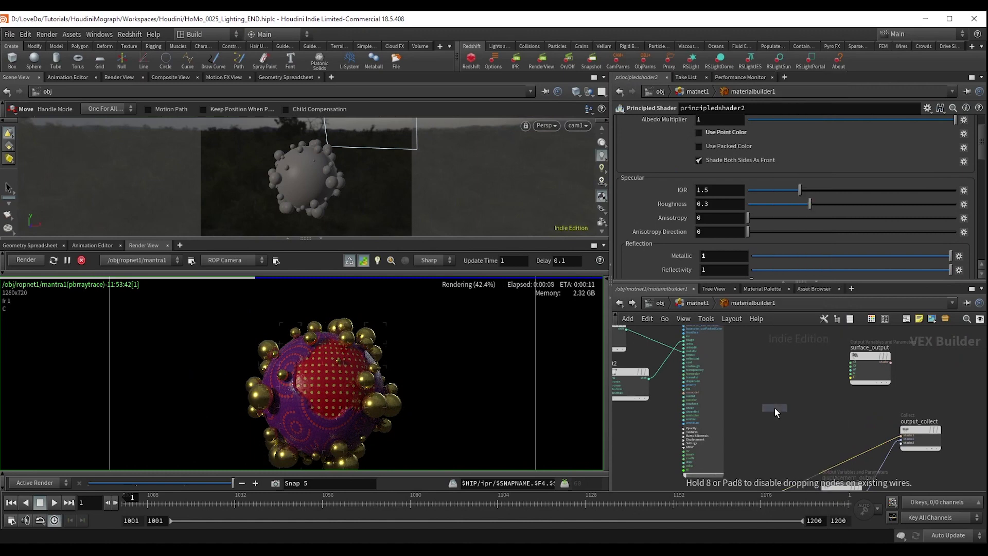
left_click(775, 408)
Step: Connect principledshader1's layer output to layermix1's A input
scroll(757, 350, "up", 3)
middle_click_drag(755, 351, 760, 391)
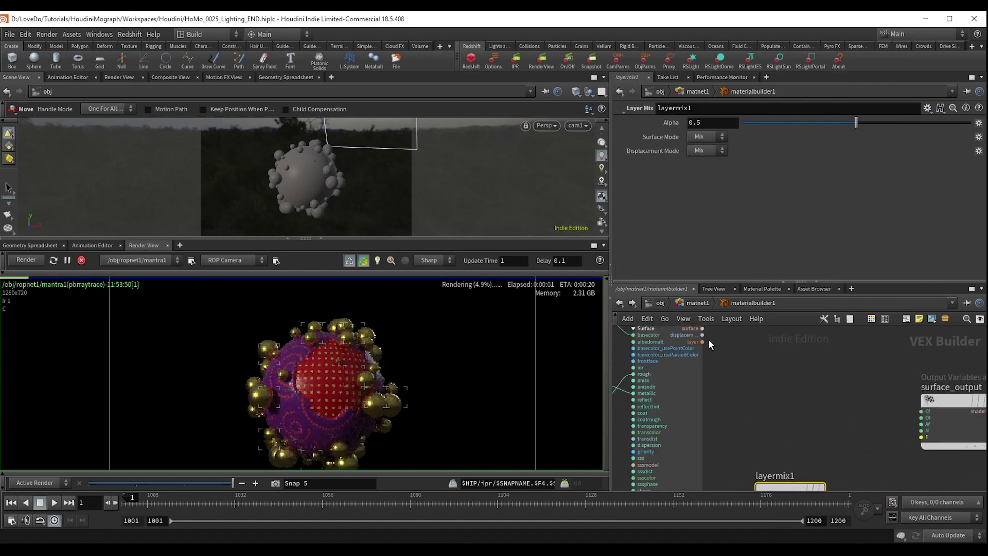
left_click(709, 340)
middle_click_drag(700, 403, 685, 319)
left_click(741, 417)
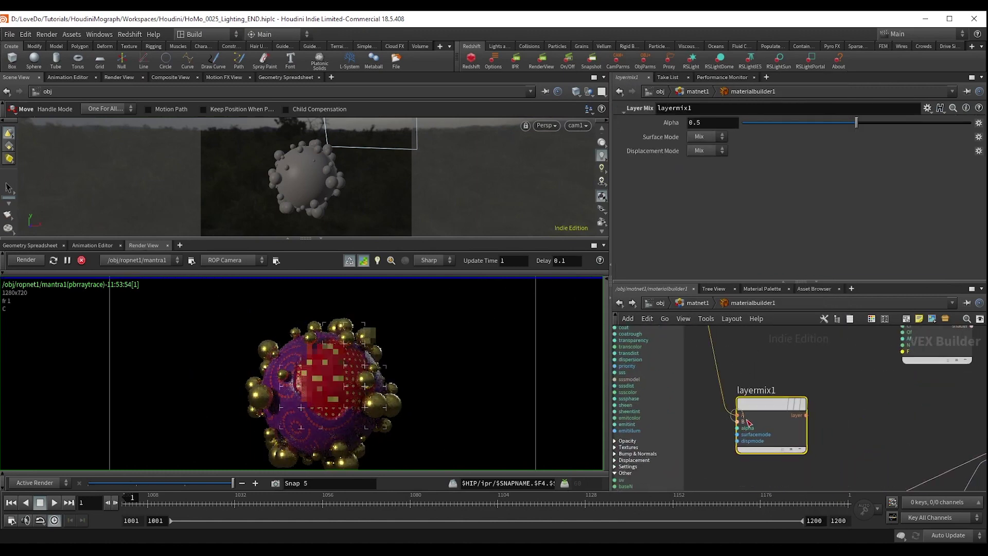
Step: Connect principledshader2's layer output to layermix1's B input
left_click(741, 423)
scroll(752, 448, "down", 3)
middle_click_drag(760, 466, 772, 402)
scroll(722, 429, "up", 3)
left_click(700, 414)
scroll(701, 414, "down", 4)
scroll(772, 403, "up", 2)
scroll(735, 407, "down", 1)
scroll(726, 408, "up", 2)
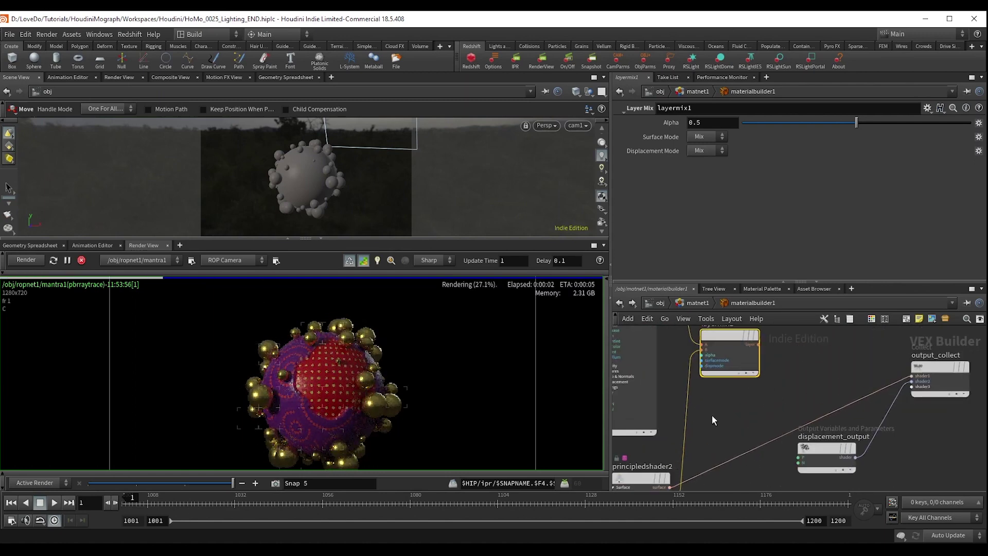
Step: Add a Texture node beside principledshader2
scroll(712, 415, "down", 3)
middle_click_drag(719, 431, 783, 337)
key("Tab")
type("tex")
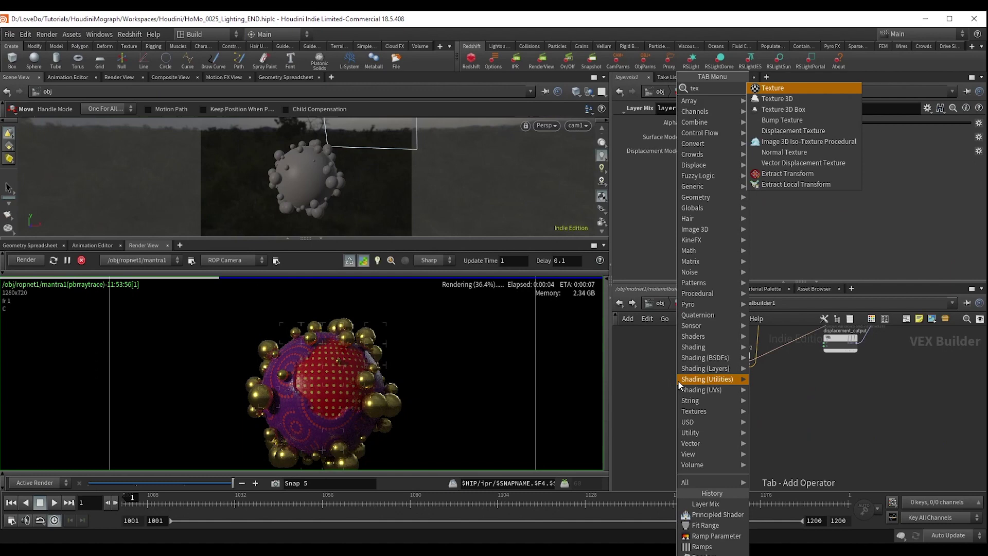
key("Return")
left_click(678, 382)
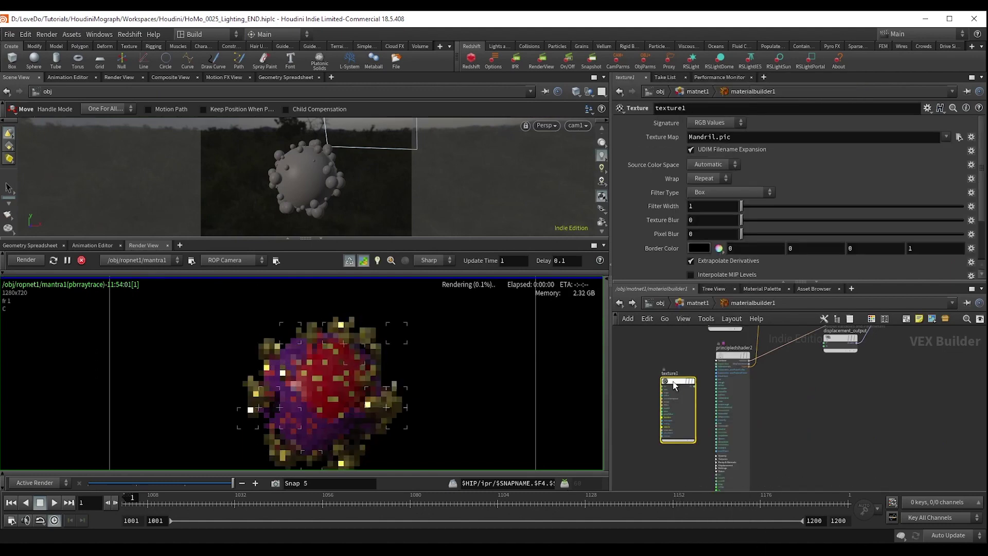
Step: Load $HIP/textures/intro_rendering/xs_v0001.jpg as texture1's texture map
left_click(959, 137)
scroll(690, 220, "down", 3)
double_click(688, 216)
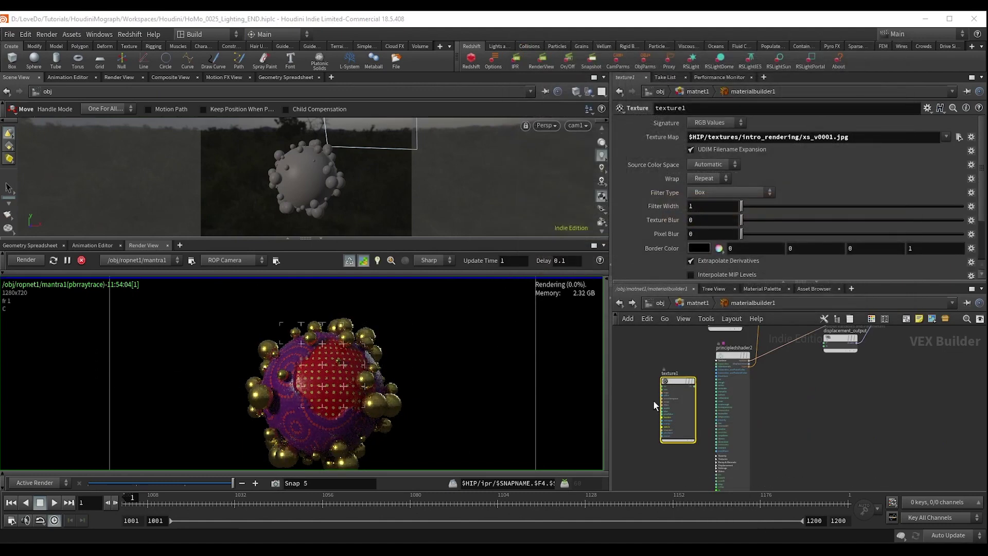
Step: Add a Bind node wired into texture1's uv input
middle_click_drag(776, 326, 842, 362)
scroll(731, 418, "up", 3)
left_click(678, 386)
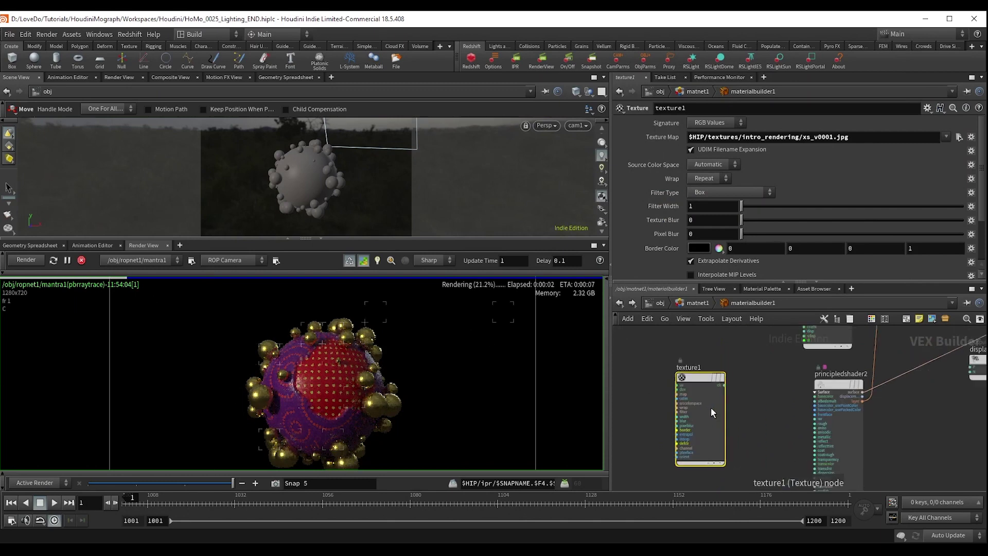
left_click(660, 375)
type("bind")
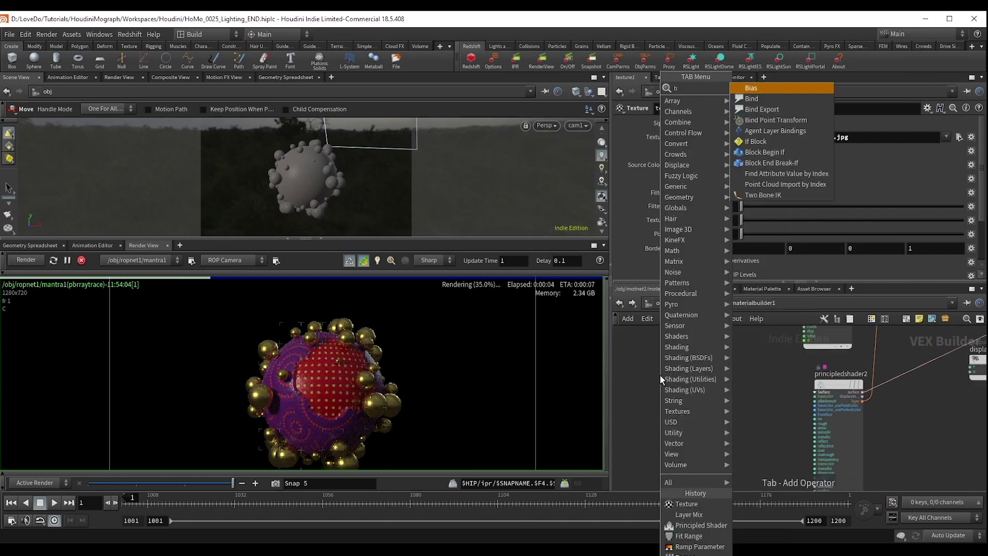
key("Return")
Step: Name bind2's parameter uv and set its type to 3 Floats (vector)
double_click(730, 123)
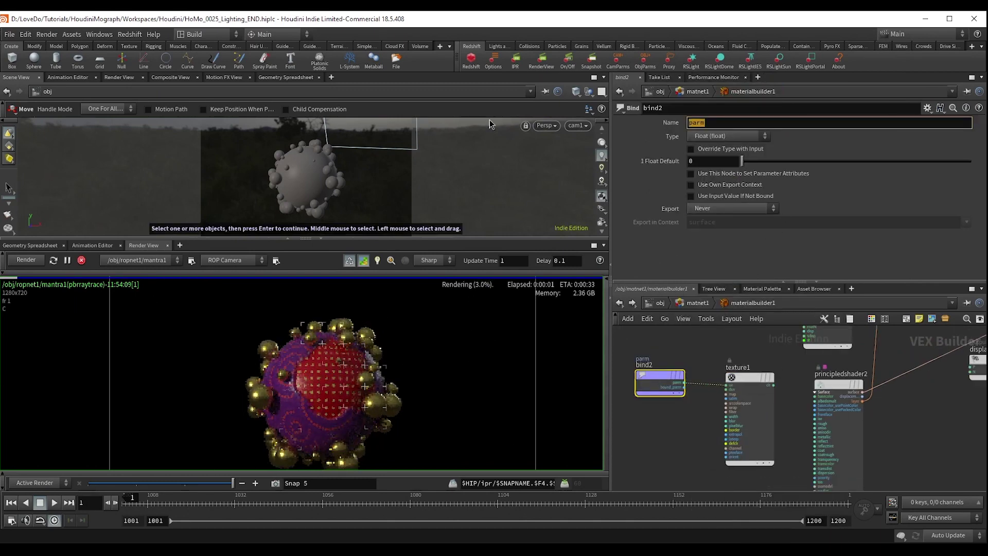
type("uv")
key("Return")
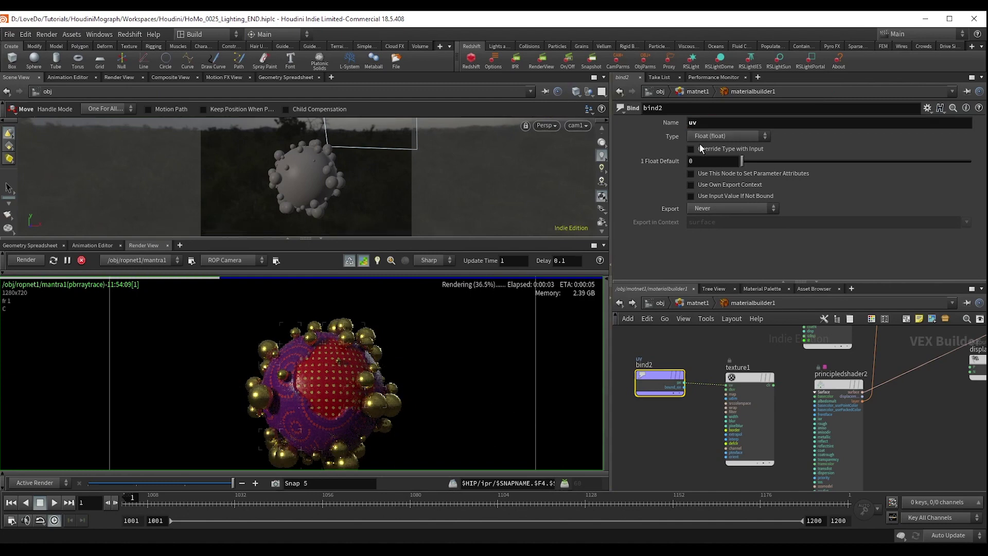
left_click(700, 137)
left_click(721, 211)
Step: Insert a Multiply Constant node between bind2 and texture1's uv input
middle_click_drag(676, 451, 719, 451)
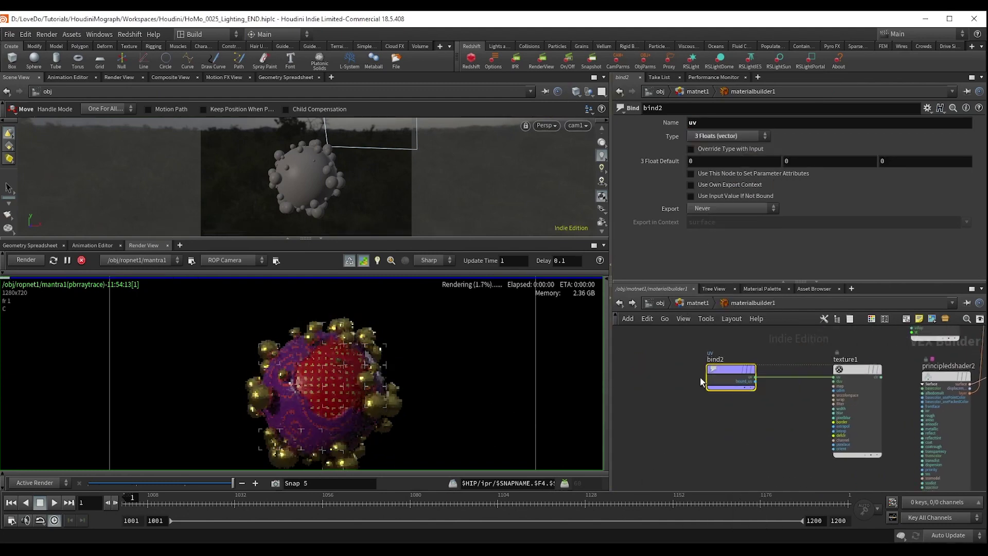
left_click(727, 385)
key("Tab")
type("mult c")
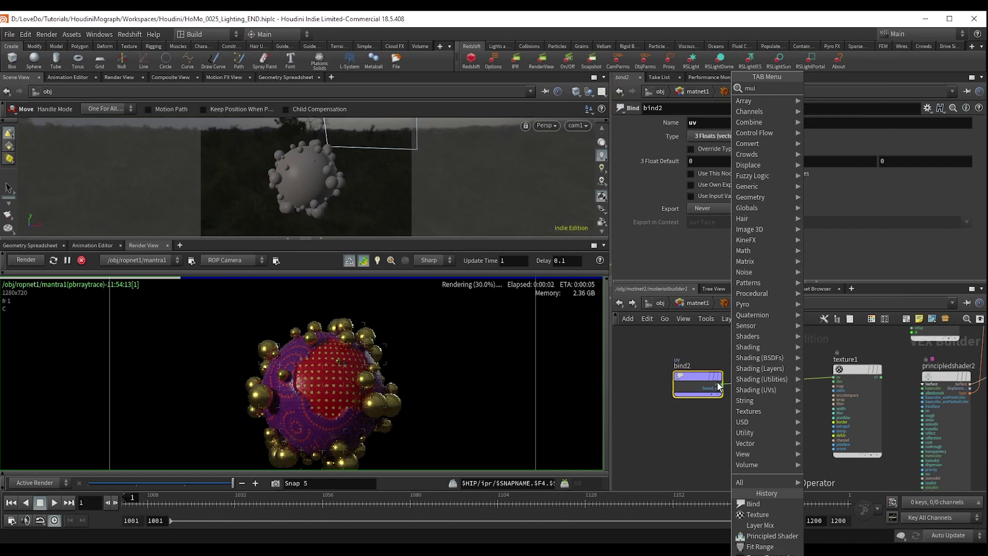
key("Return")
left_click(788, 389)
left_click_drag(787, 389, 786, 386)
Step: Set mulconst3's multiplier to .5
left_click_drag(712, 137, 655, 147)
type(".5")
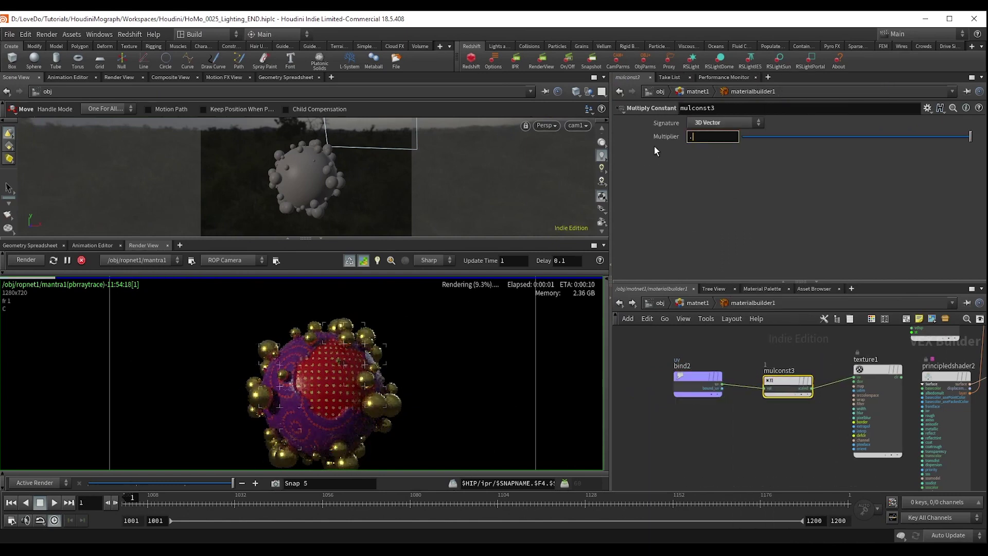
key("Return")
Step: Move the bind2, mulconst3 and texture1 nodes away from the shader and wire texture1's output into a new Vector to Float node
scroll(747, 464, "down", 2)
left_click_drag(704, 440, 724, 412)
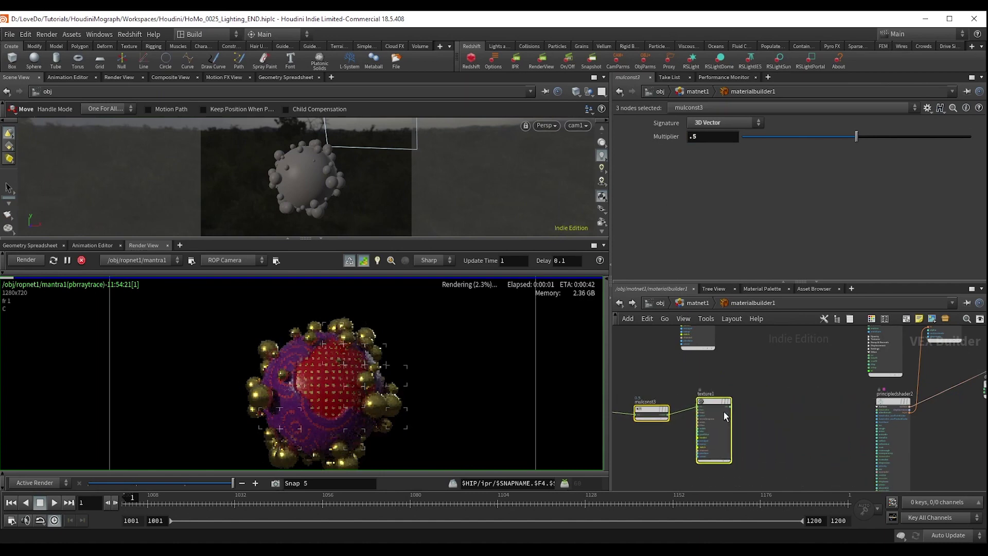
left_click(741, 415)
scroll(726, 412, "up", 2)
key("Tab")
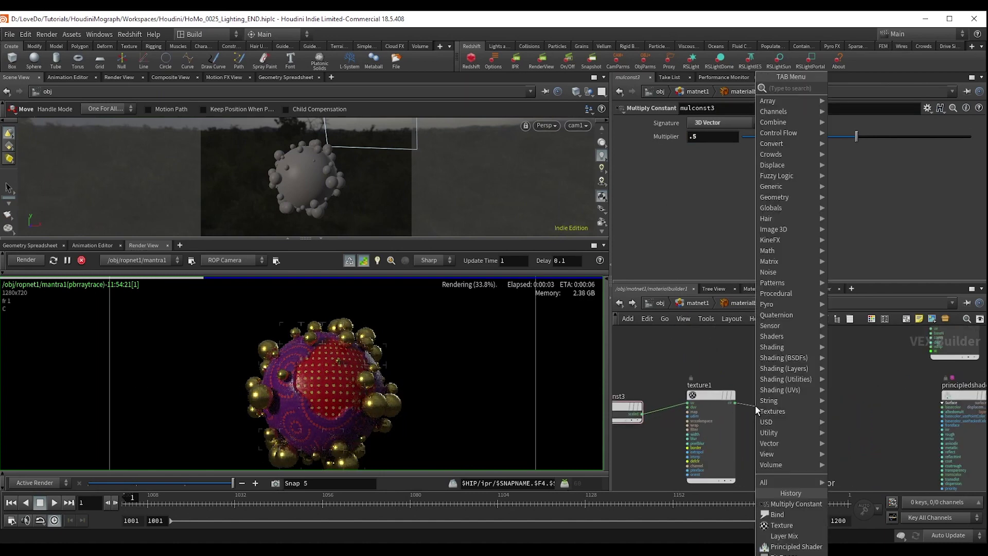
type("vect")
key("Return")
left_click(802, 415)
Step: Add a Fit Range node fed by vectofloat2's first float output
left_click(827, 414)
key("Tab")
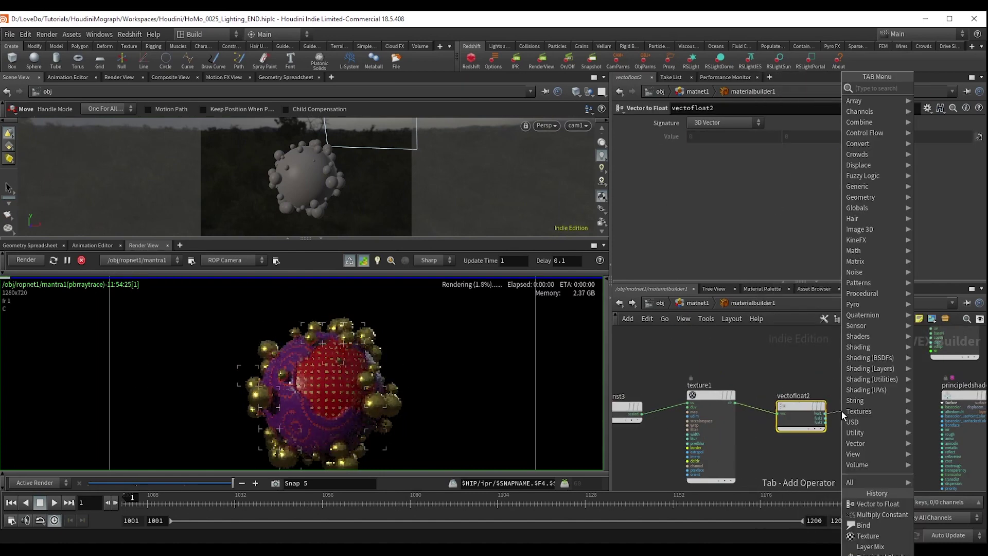
type("fit")
key("Return")
Step: Invert fit3's output range by setting Destination Min to 1 and Destination Max to 0
double_click(701, 161)
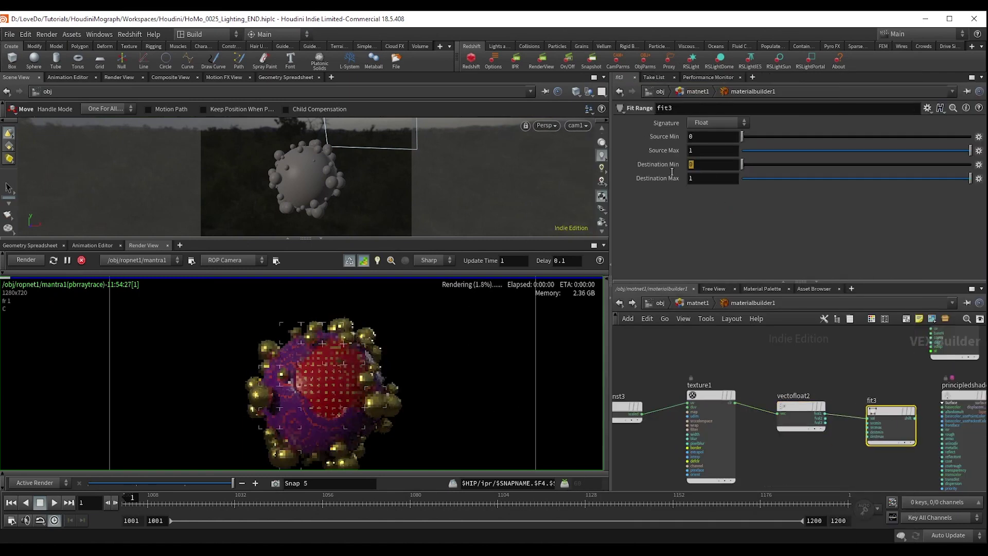
type("1")
key("Tab")
type("0")
left_click(843, 377)
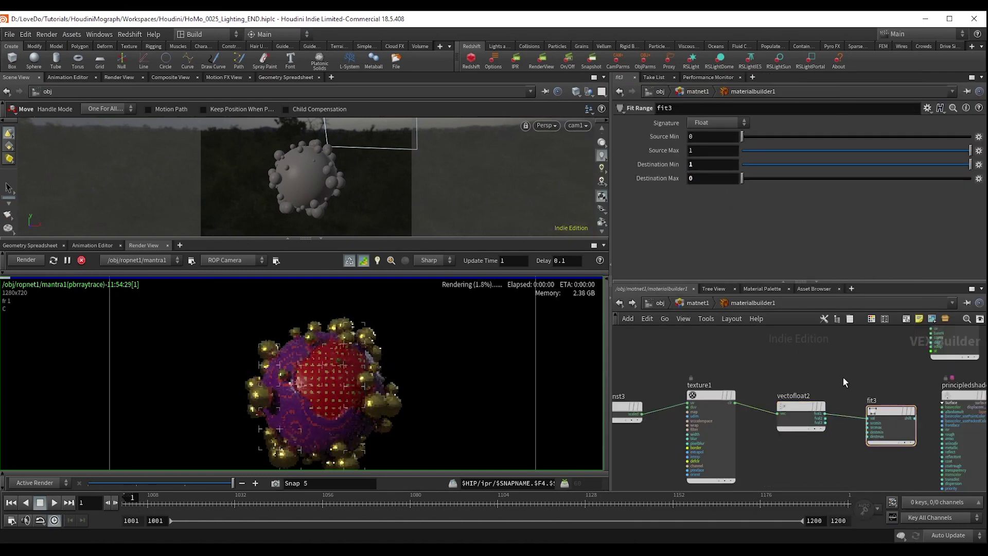
Step: Connect fit3's output to layermix1's alpha input
middle_click_drag(843, 377, 642, 432)
left_click(817, 348)
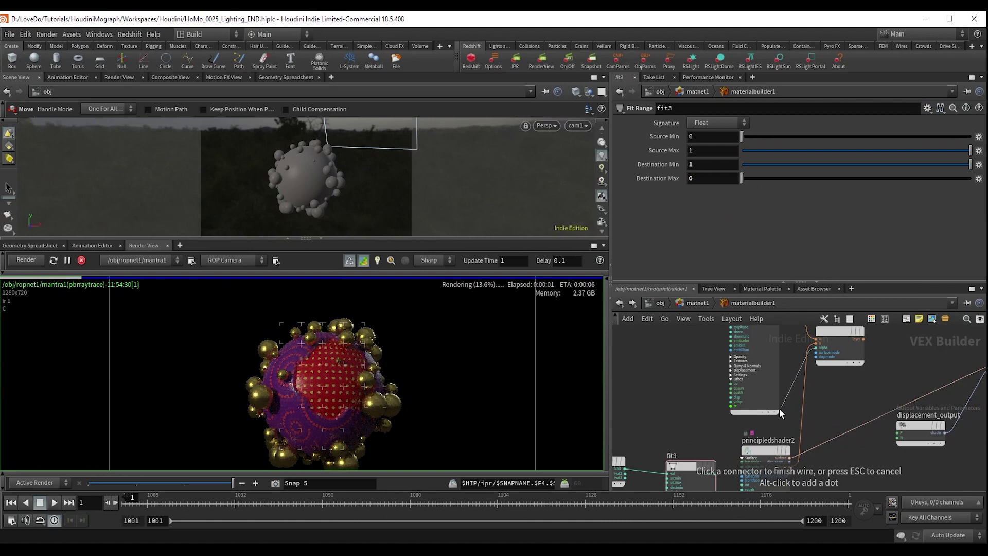
left_click(715, 472)
middle_click_drag(875, 392, 737, 458)
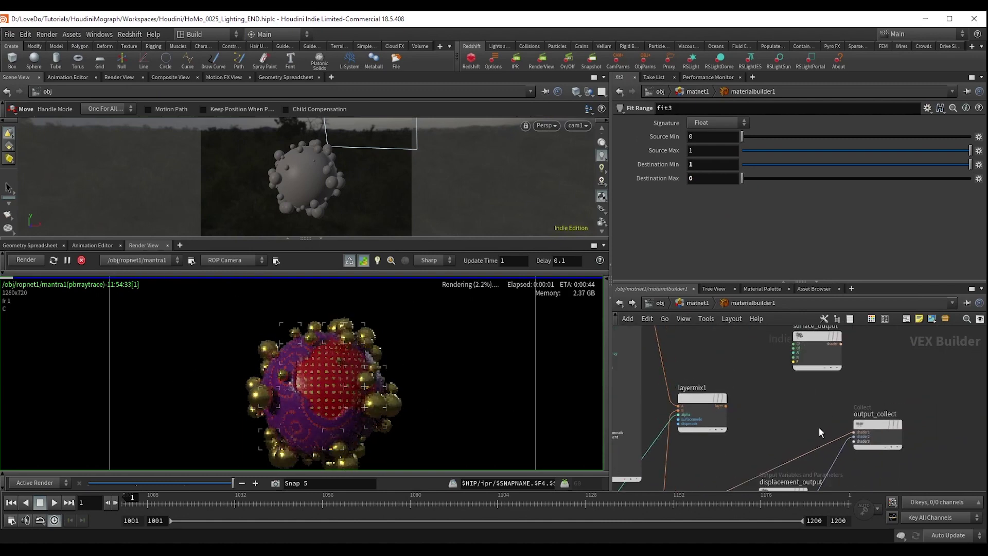
Step: Add a Compute Lighting node beside layermix1 and connect layermix1's layer output to its layer input
scroll(746, 410, "up", 2)
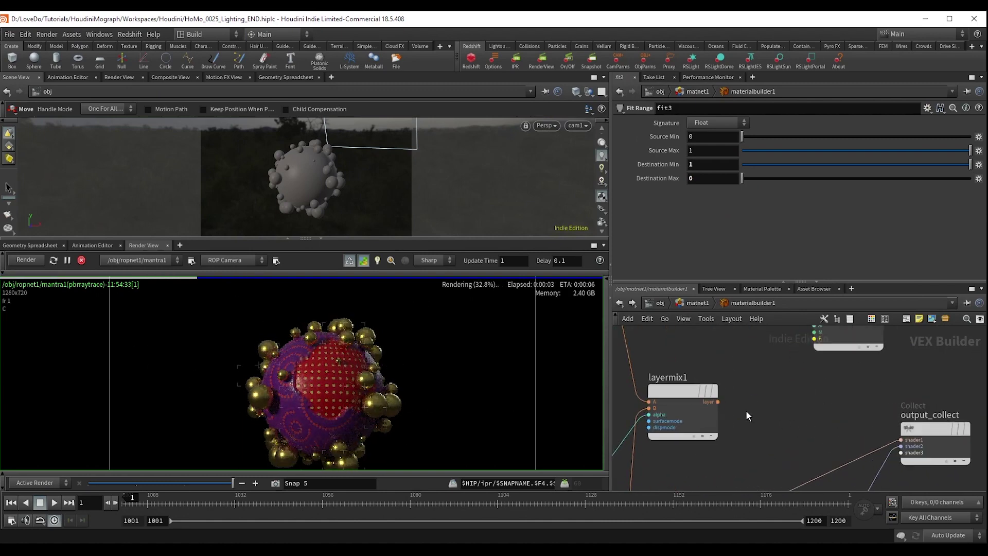
key("Tab")
type("compute")
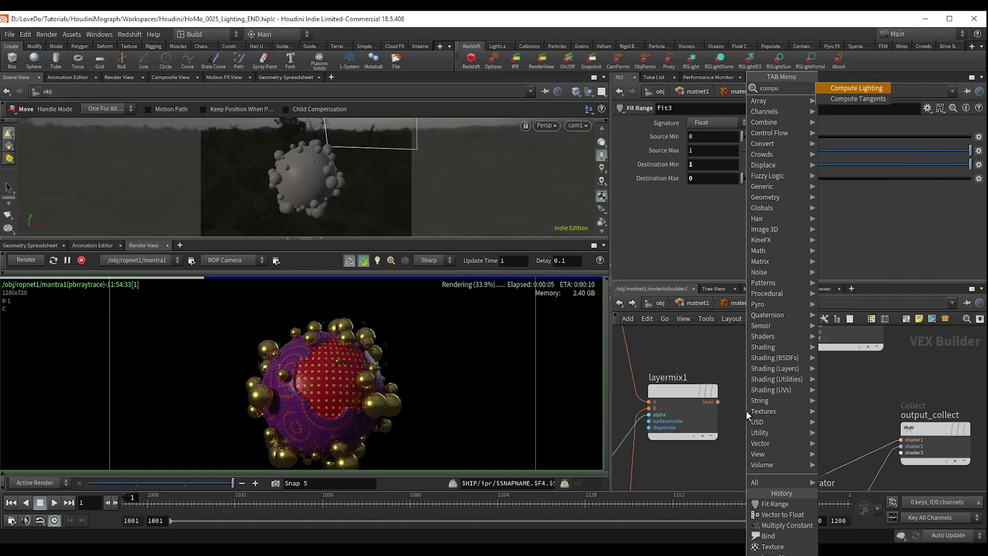
key("Return")
left_click_drag(747, 412, 775, 391)
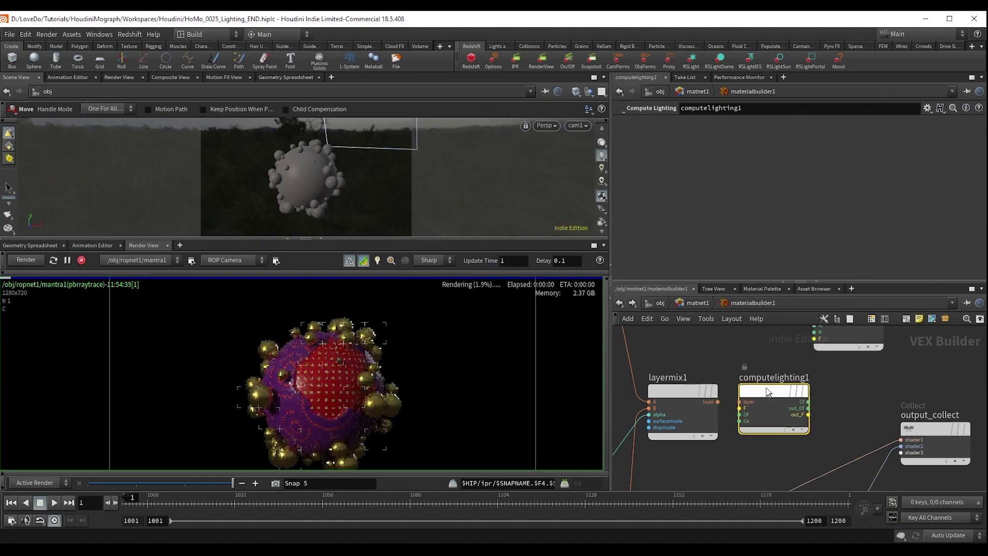
left_click(719, 402)
left_click(739, 402)
Step: Connect computelighting1's Cf, out_Of and out_F outputs to surface_output's matching inputs, and surface_output's shader to output_collect's shader1 input
middle_click_drag(835, 383, 793, 413)
left_click_drag(814, 347, 767, 433)
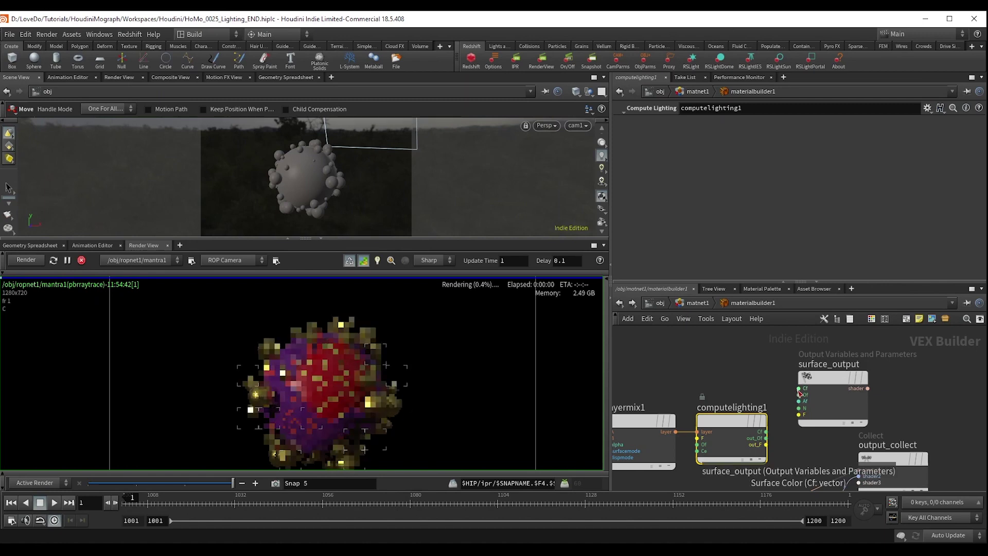
left_click(766, 438)
left_click(799, 395)
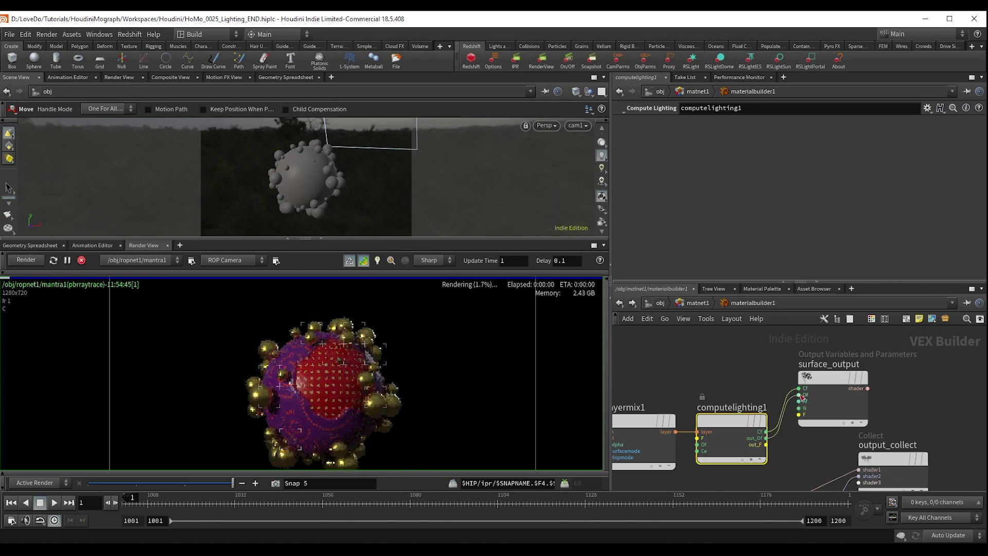
left_click(858, 469)
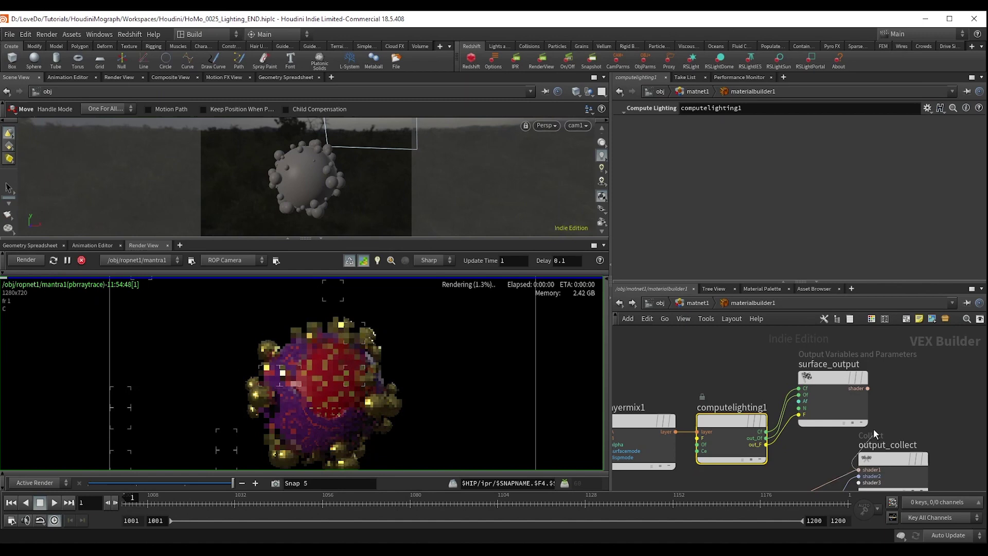
left_click(869, 389)
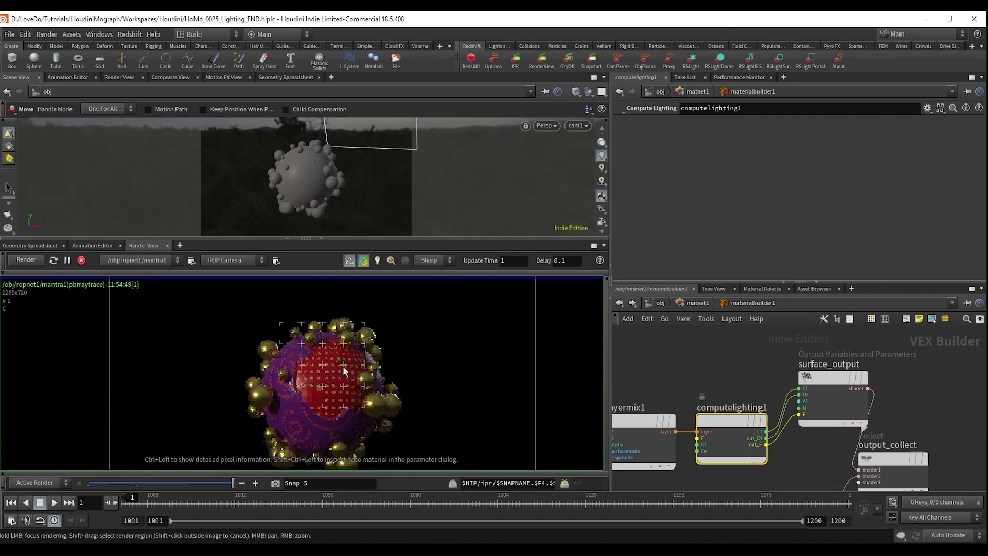
Step: Examine the mixed colored and gold material on the small spheres around the main sphere in the render
scroll(332, 344, "up", 4)
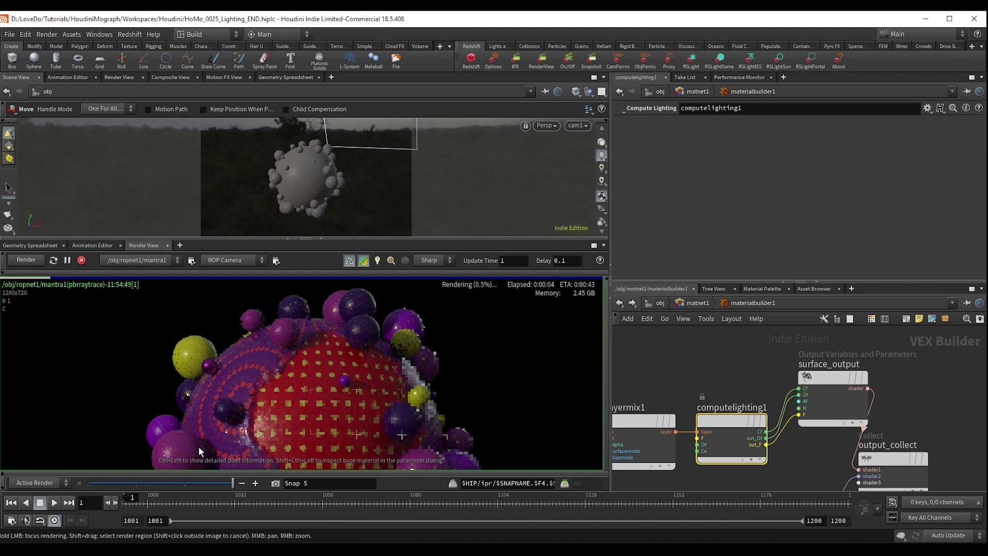
middle_click_drag(301, 459, 287, 323)
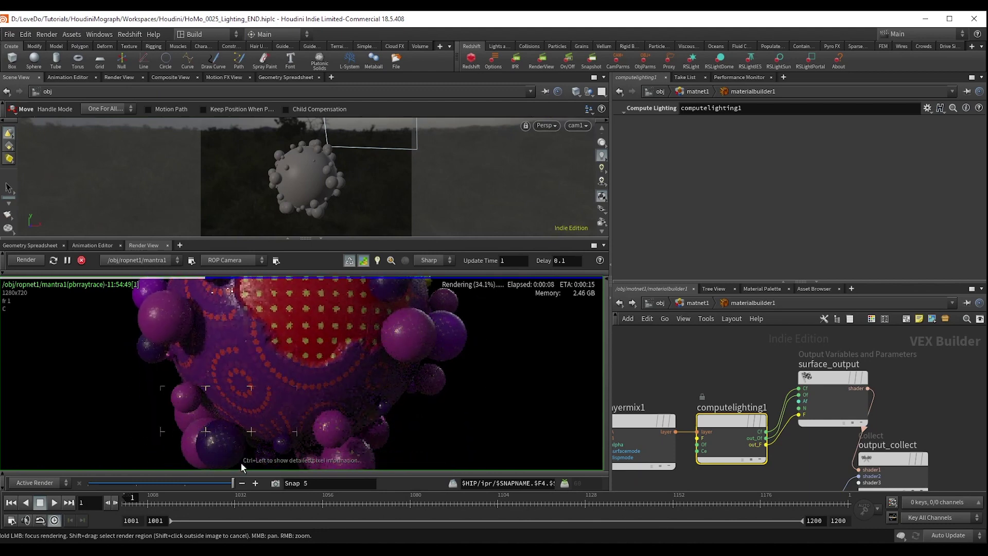
right_click_drag(241, 462, 214, 435)
middle_click_drag(214, 435, 227, 356)
scroll(227, 356, "up", 2)
scroll(230, 362, "down", 6)
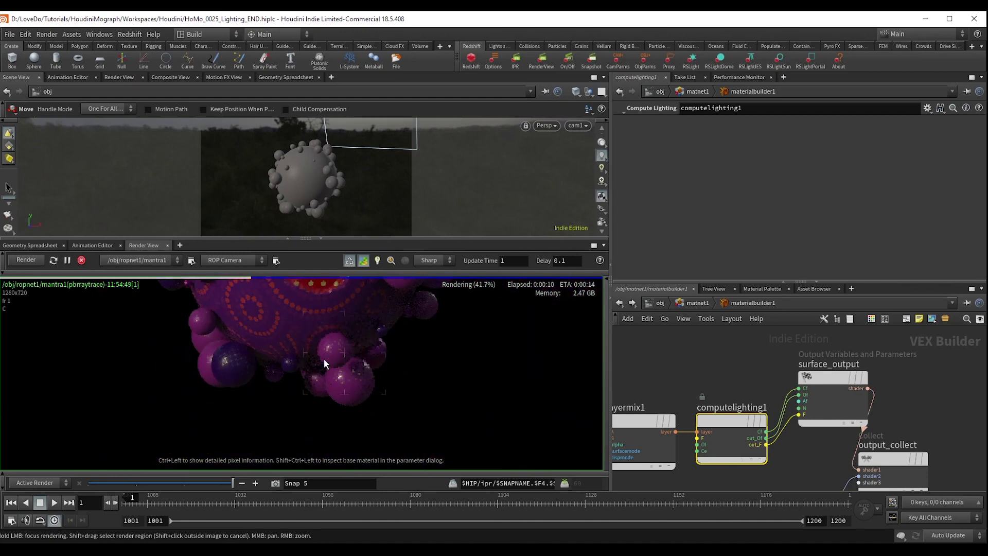
left_click(337, 401)
middle_click_drag(323, 360, 347, 439)
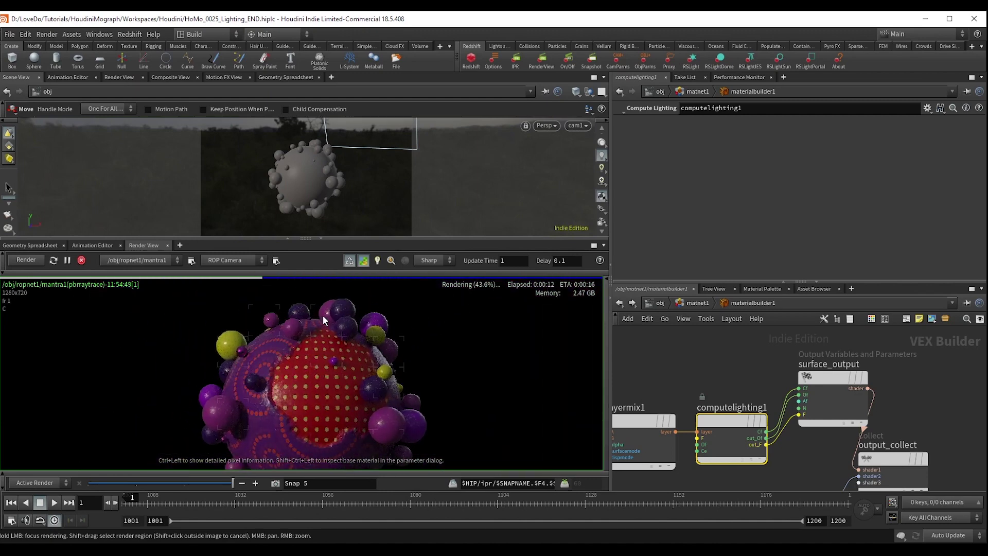
scroll(250, 365, "down", 4)
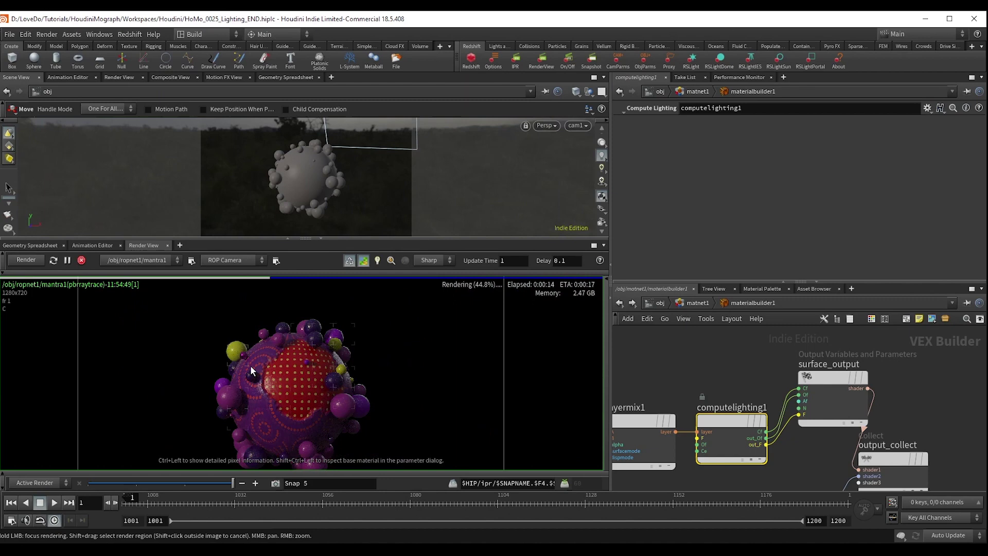
middle_click_drag(314, 381, 314, 349)
scroll(314, 349, "up", 3)
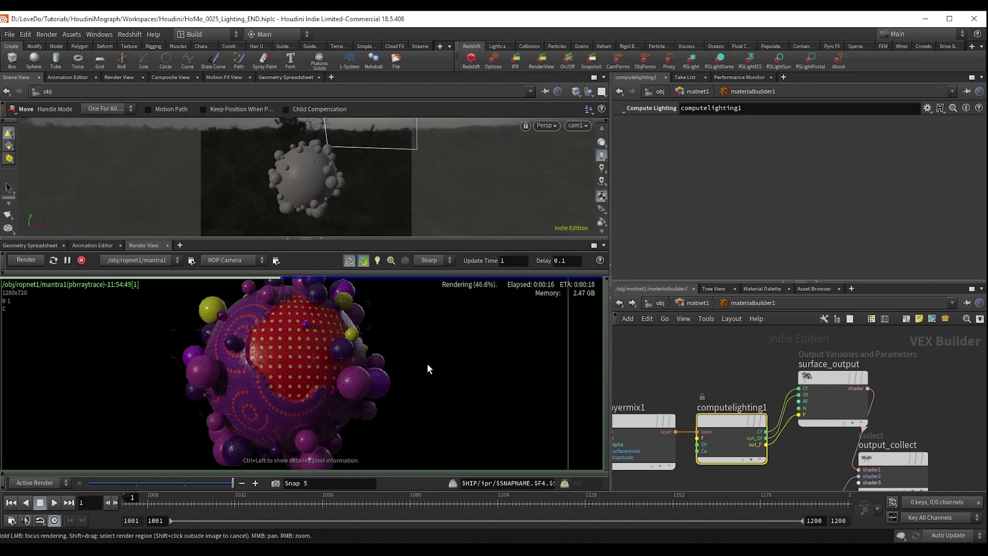
scroll(427, 363, "down", 2)
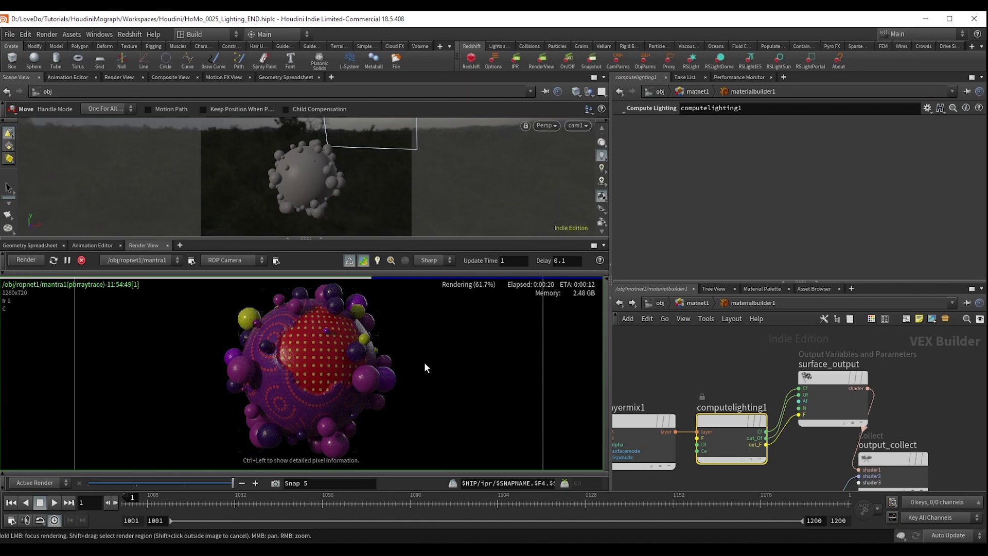
Step: Arrange the nodes of the material builder network with the automatic layout
scroll(829, 410, "down", 5)
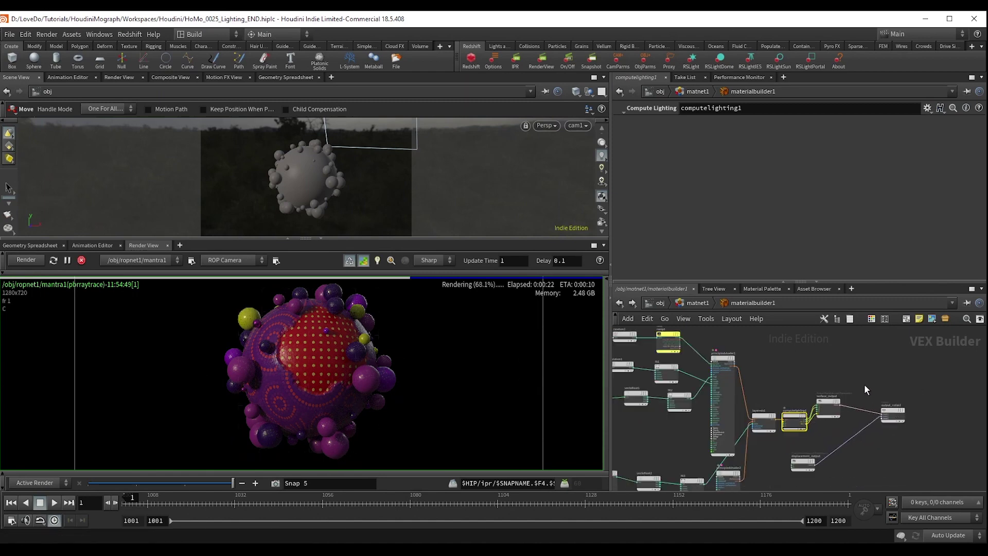
left_click_drag(864, 384, 758, 443)
key("l")
middle_click_drag(760, 447, 803, 390)
scroll(766, 434, "down", 3)
middle_click_drag(756, 428, 788, 436)
Step: Tidy the network by repositioning the three-node chain ending in fit2 and moving the displacement output node below surface_output
left_click_drag(786, 434, 667, 402)
left_click_drag(743, 418, 758, 452)
middle_click_drag(844, 401, 800, 472)
middle_click_drag(735, 414, 761, 436)
left_click_drag(763, 436, 697, 396)
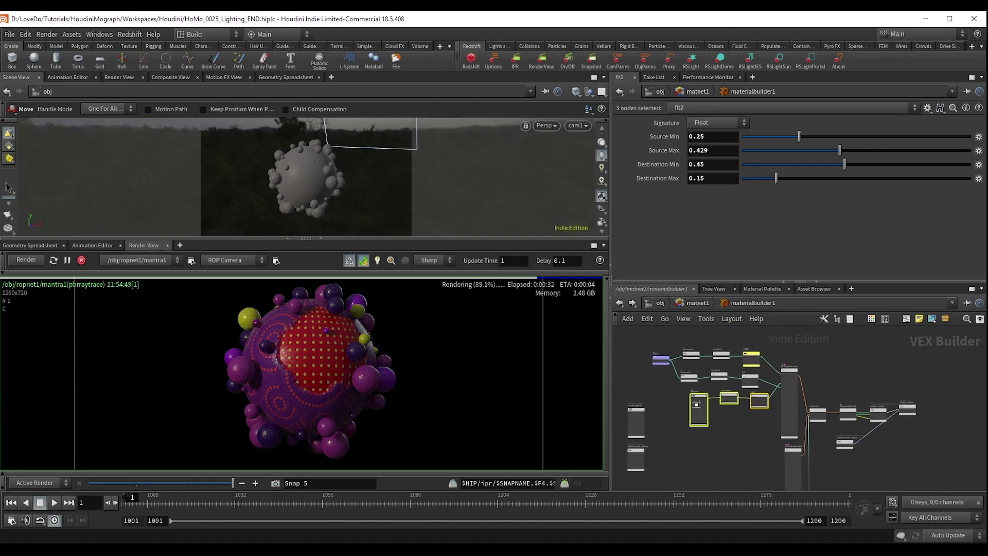
left_click_drag(759, 397, 759, 401)
left_click(754, 428)
middle_click_drag(807, 452, 733, 430)
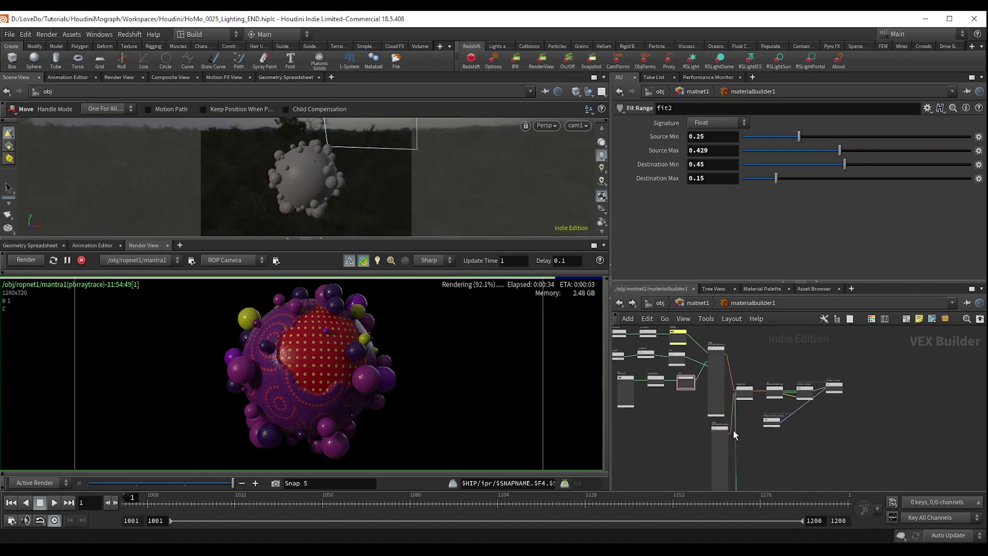
left_click_drag(766, 423, 815, 422)
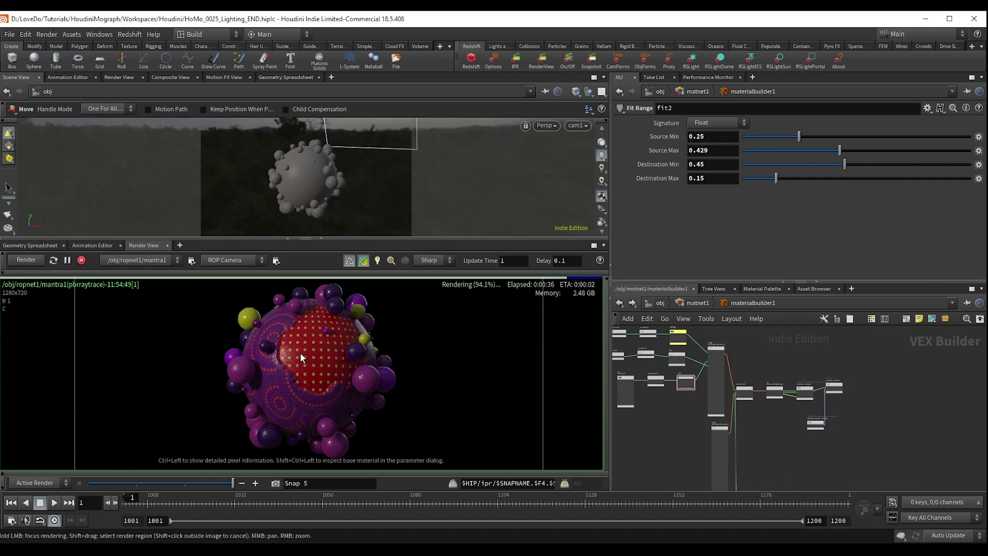